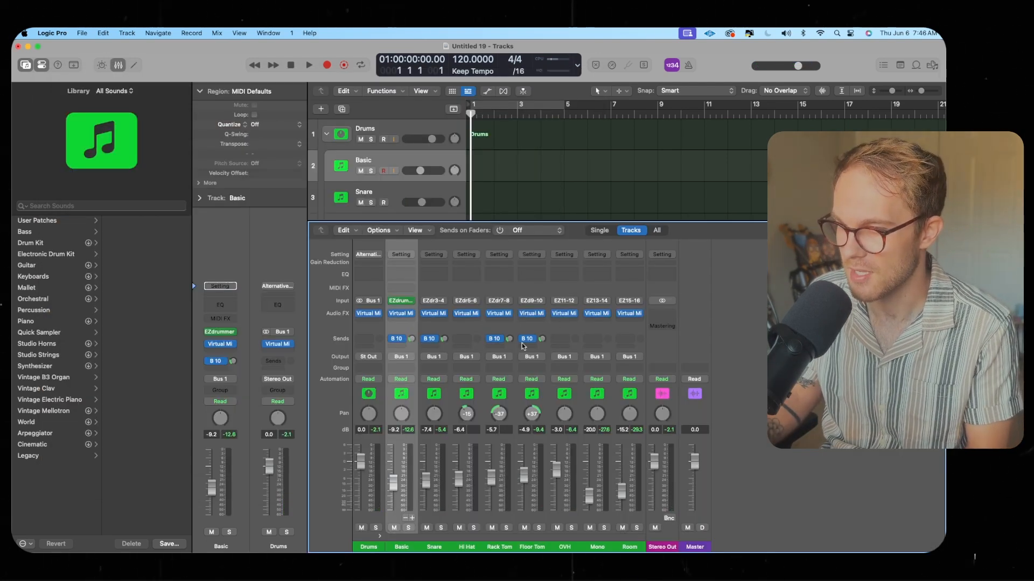
Open the Virtual Mix Rack plug-in on the Basic channel and move its window aside
left_click(400, 314)
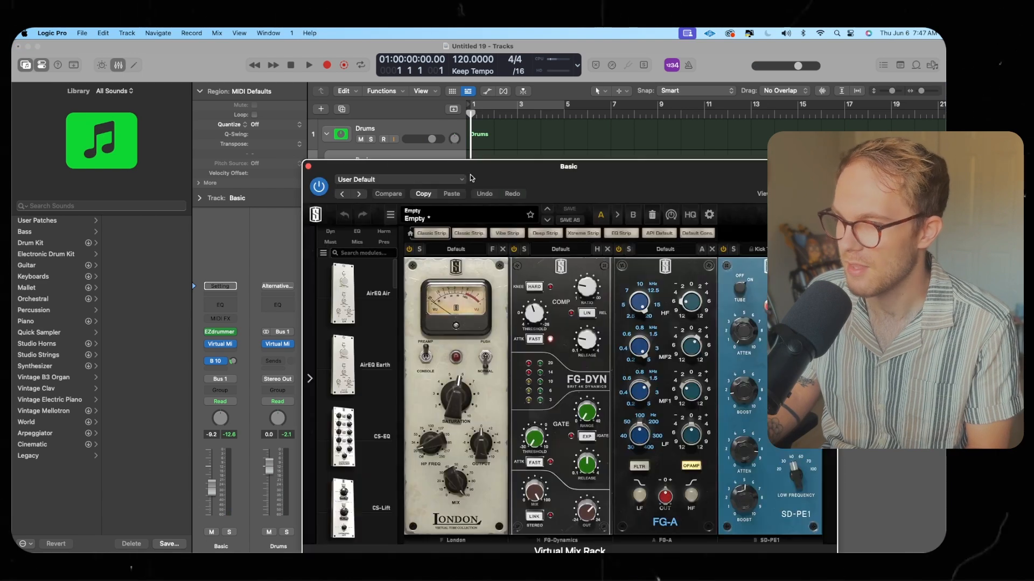
left_click_drag(537, 181, 290, 110)
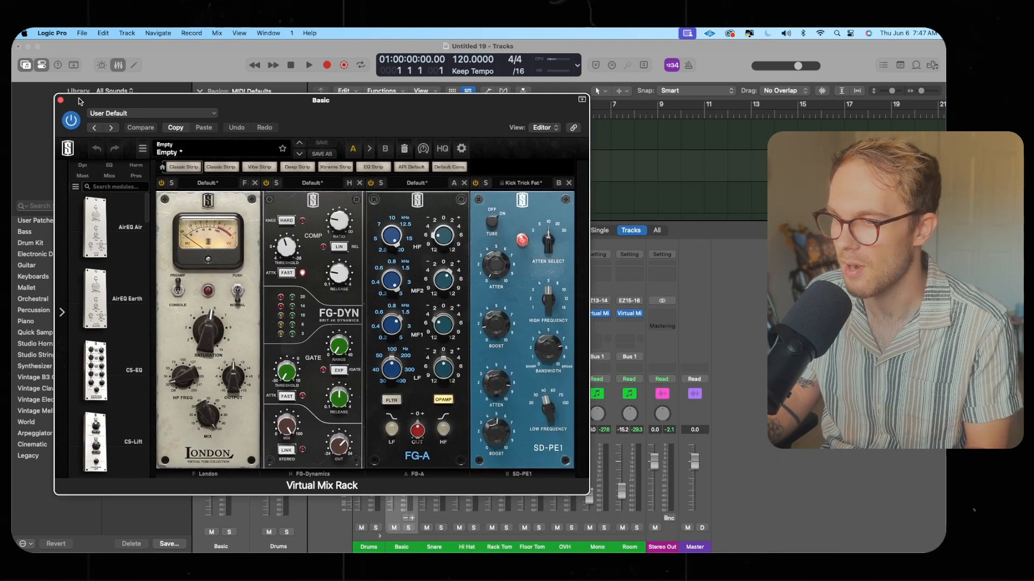
left_click_drag(63, 105, 70, 87)
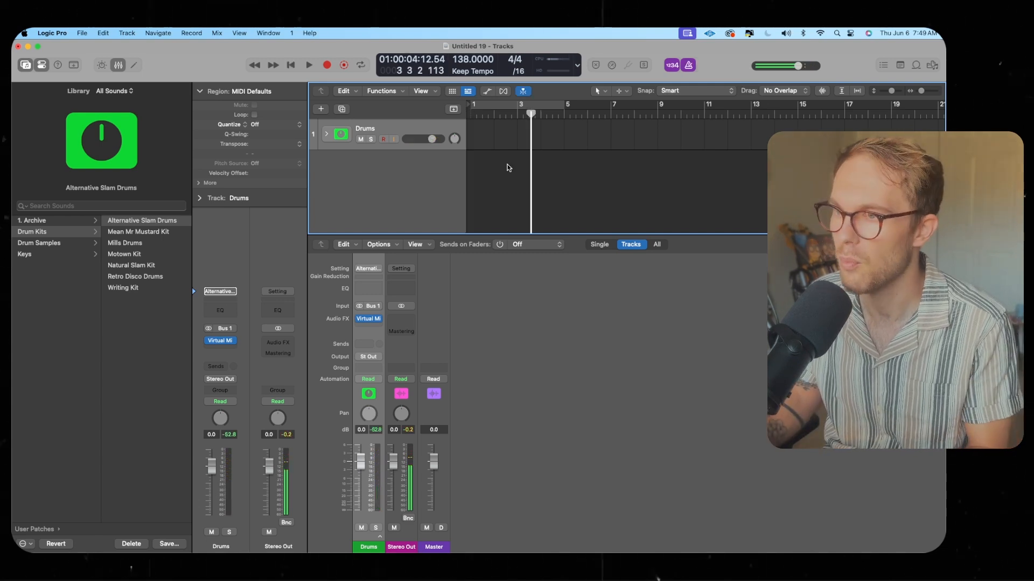
Record a drum part on the Drums track starting from bar 3
scroll(508, 168, "left", 1)
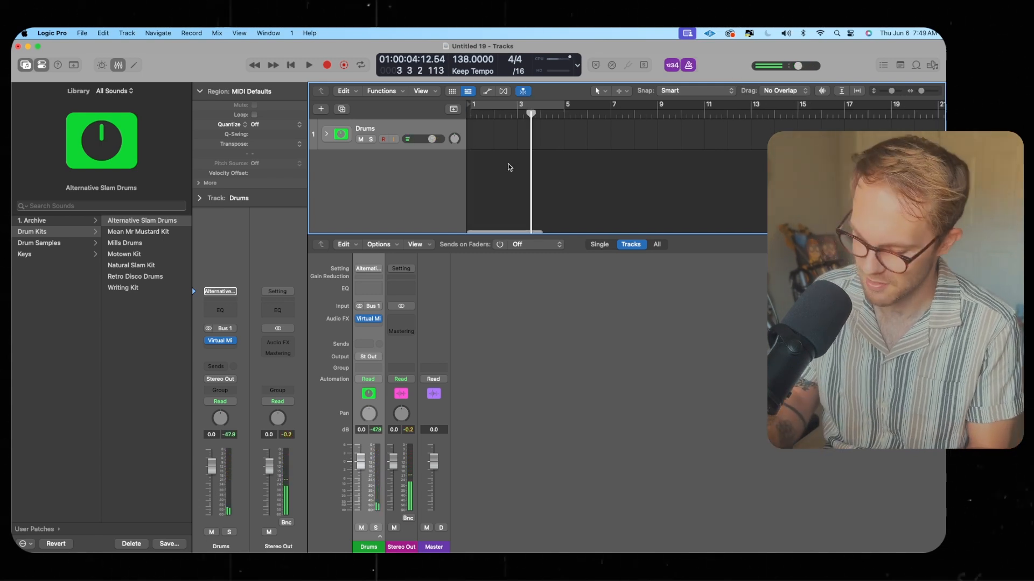
key("r")
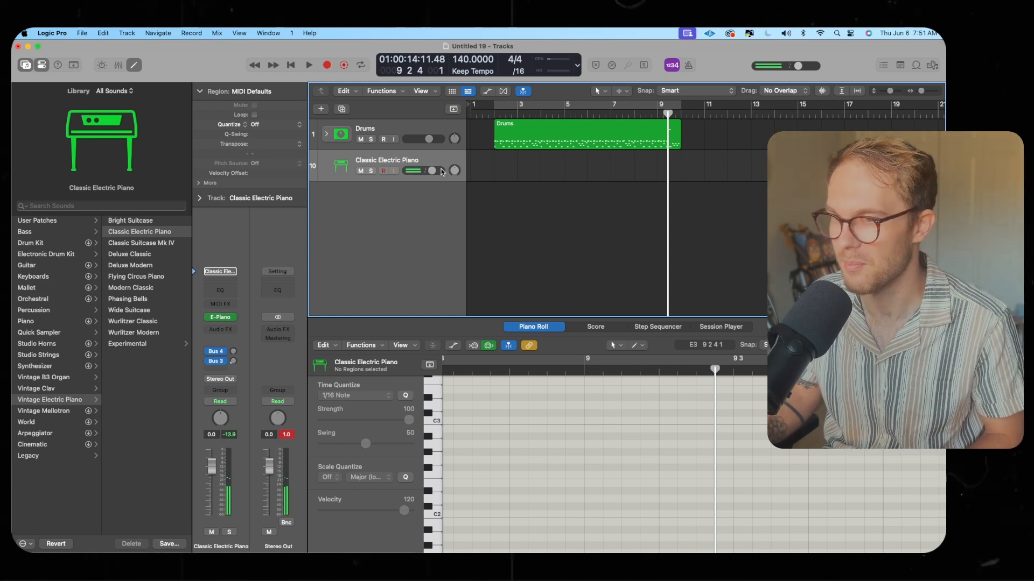
Lower the Classic Electric Piano track's volume slightly and record a piano part starting near bar 5
left_click_drag(441, 172, 437, 171)
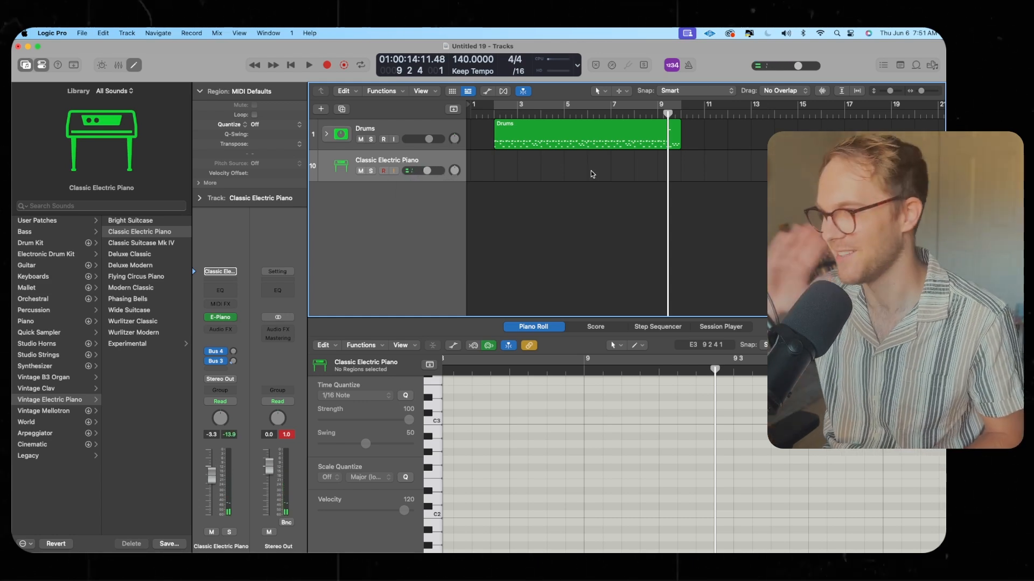
left_click(569, 104)
key("r")
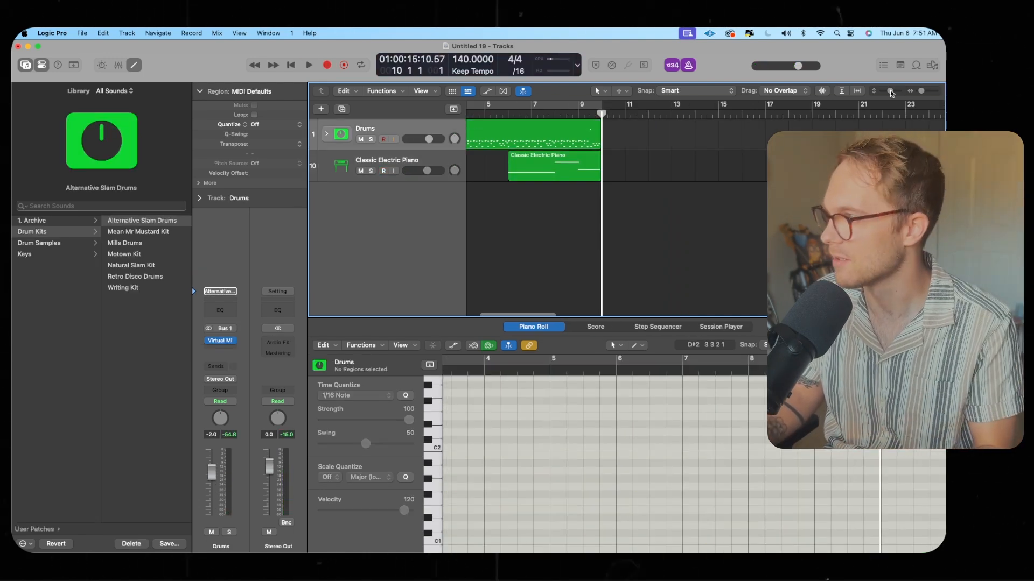
Record a second drum region on the Drums track from bar 13 to about bar 18
left_click_drag(921, 91, 919, 91)
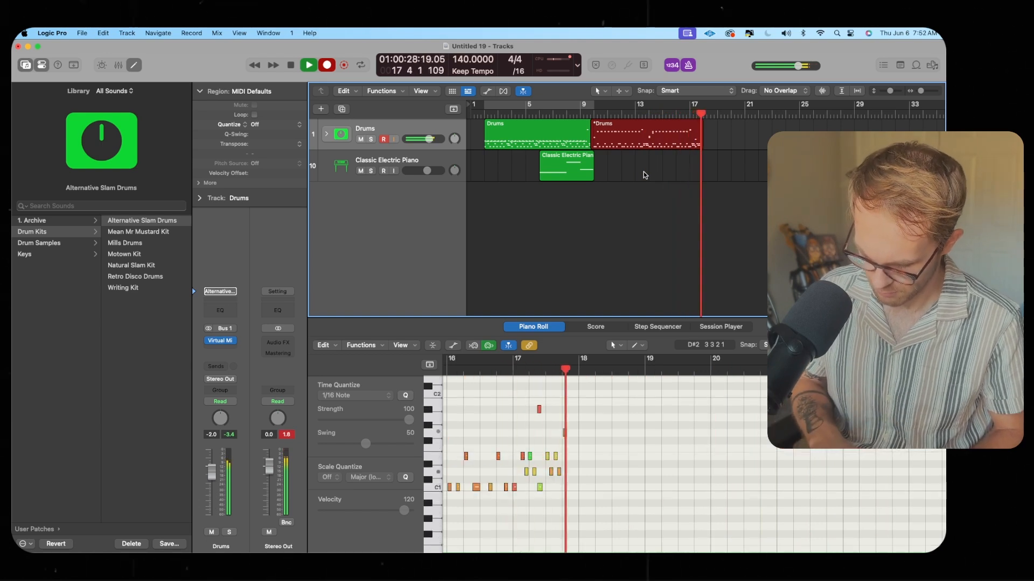
key("space")
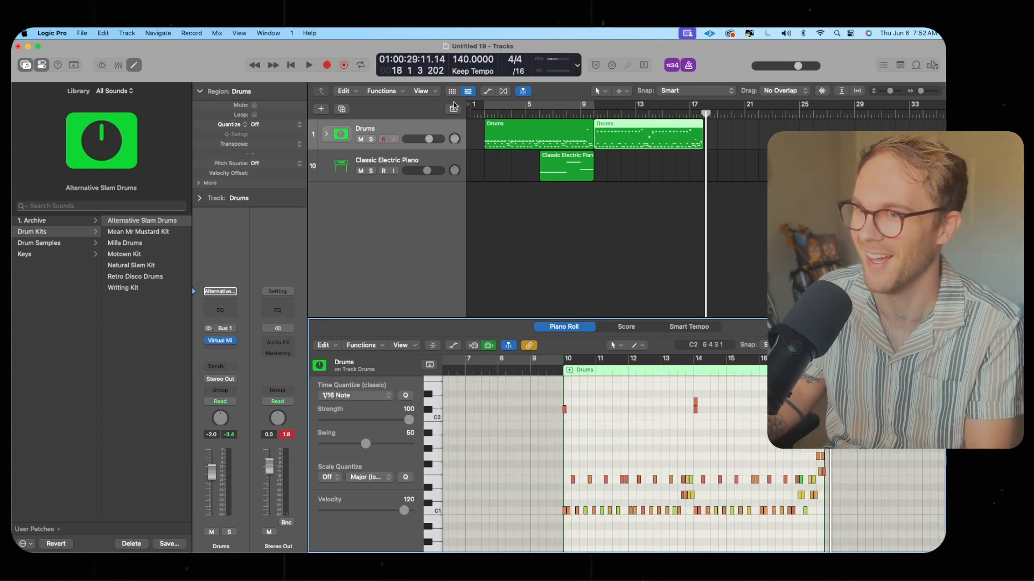
Set a cycle range over bars 13 to 17 and open the mixer
left_click_drag(595, 105, 702, 105)
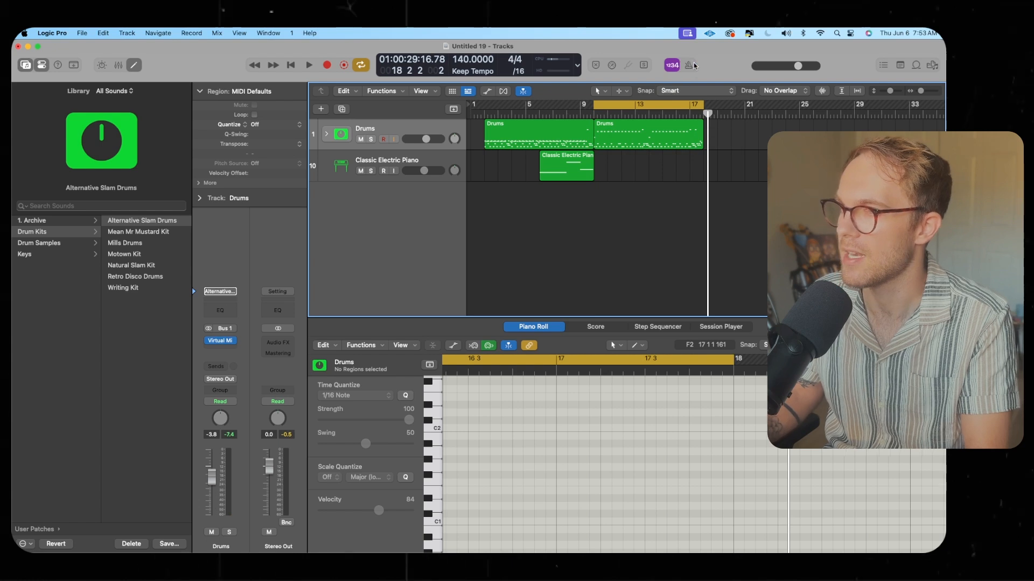
key("x")
Play the cycled section and raise the Mono channel's volume fader
left_click(379, 537)
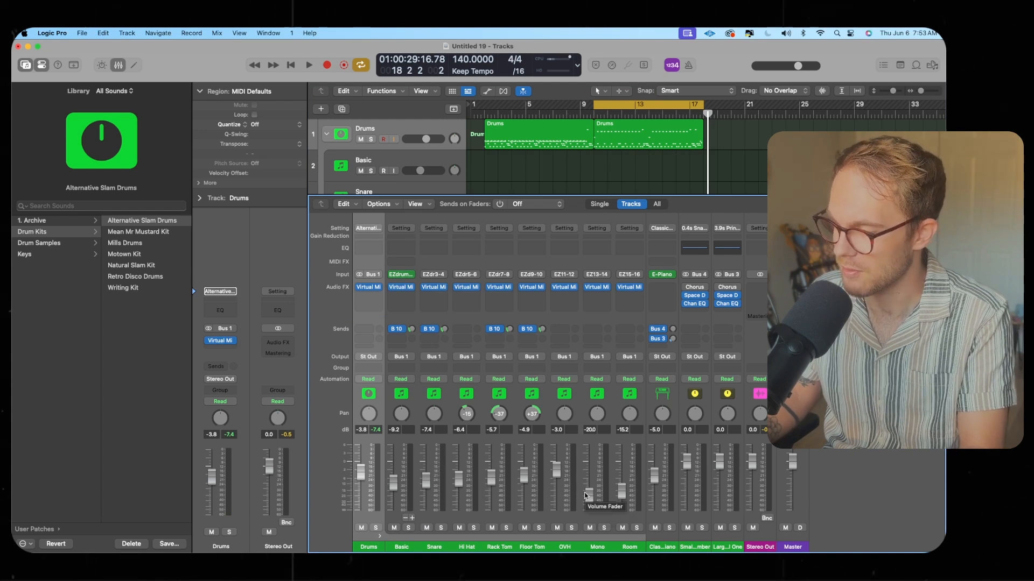
key("space")
left_click_drag(585, 496, 622, 467)
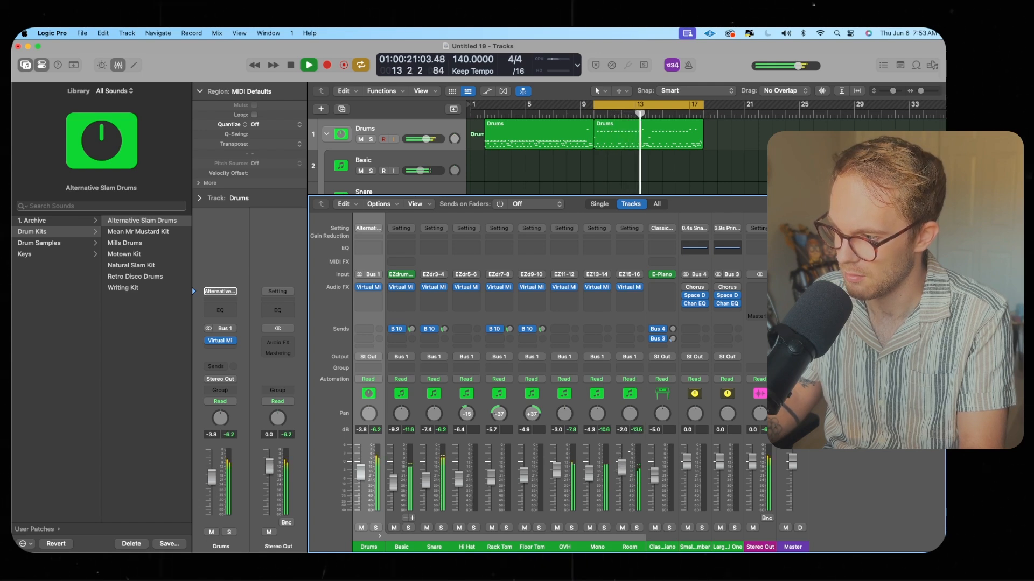
Open the EZdrummer 3 instrument on the Basic channel, audition a crash cymbal, and close the window
left_click(401, 274)
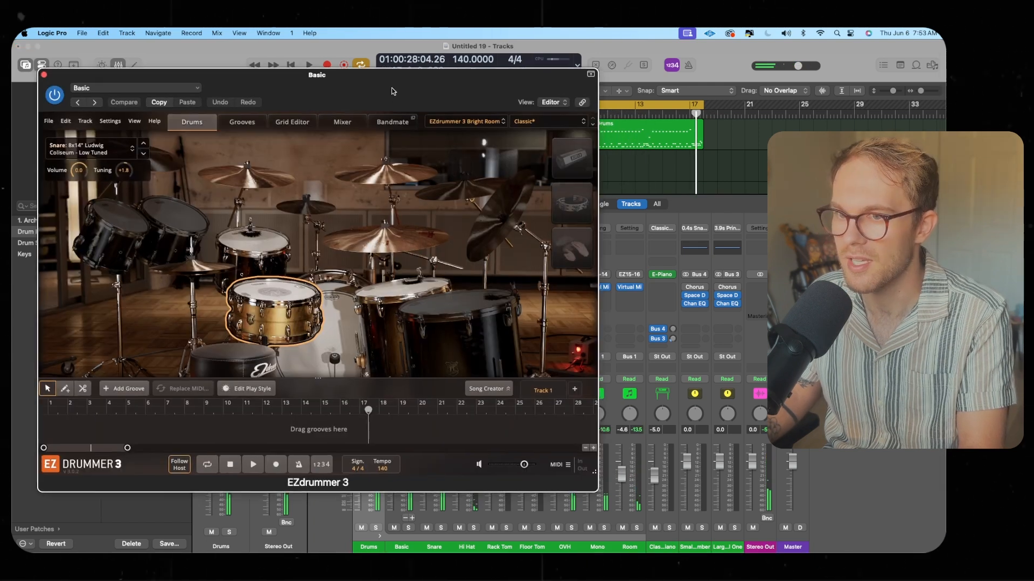
left_click_drag(392, 88, 386, 86)
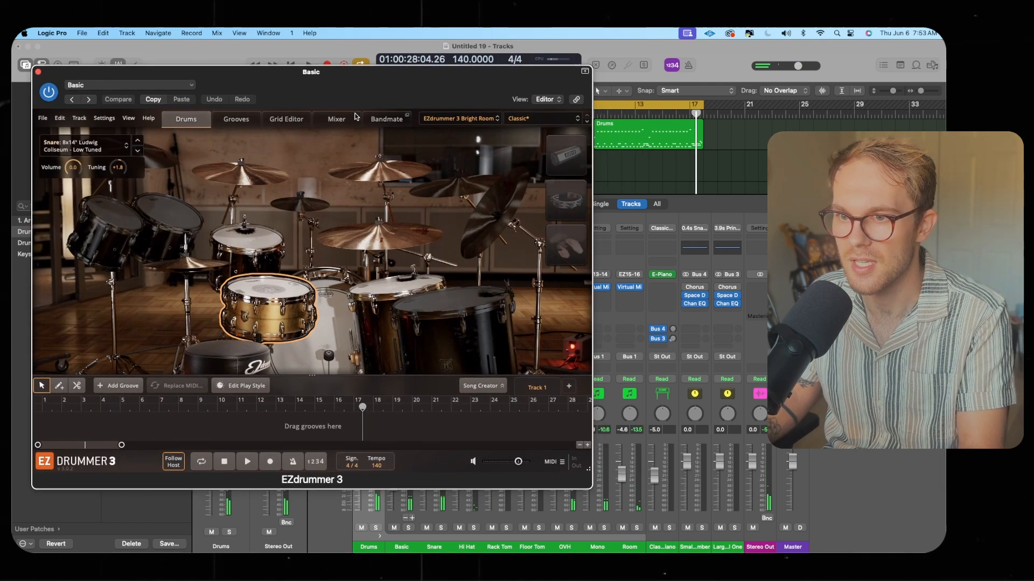
left_click(373, 171)
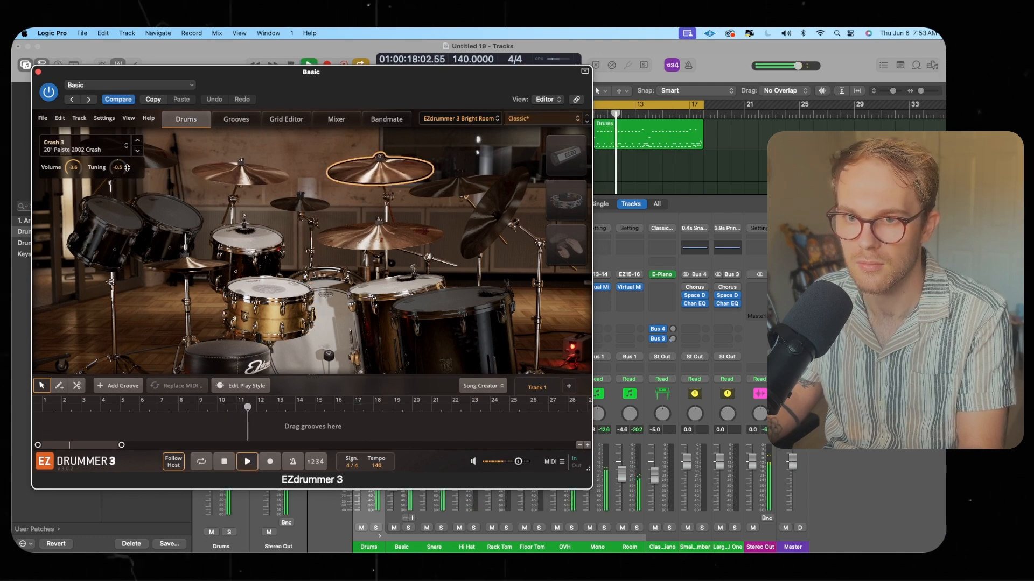
left_click(39, 73)
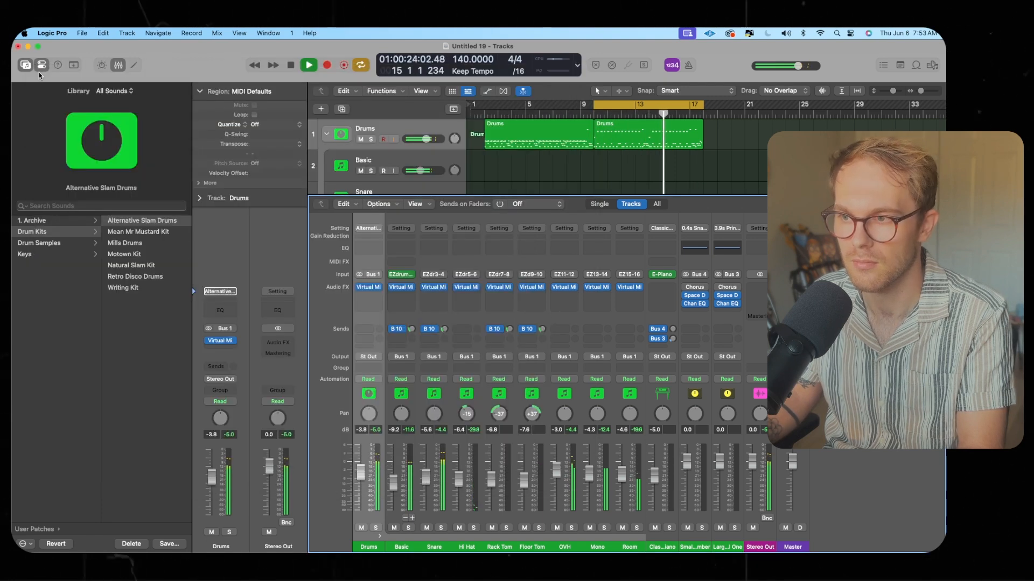
Collapse the Drums track stack, stop playback and turn off the cycle range
left_click(326, 134)
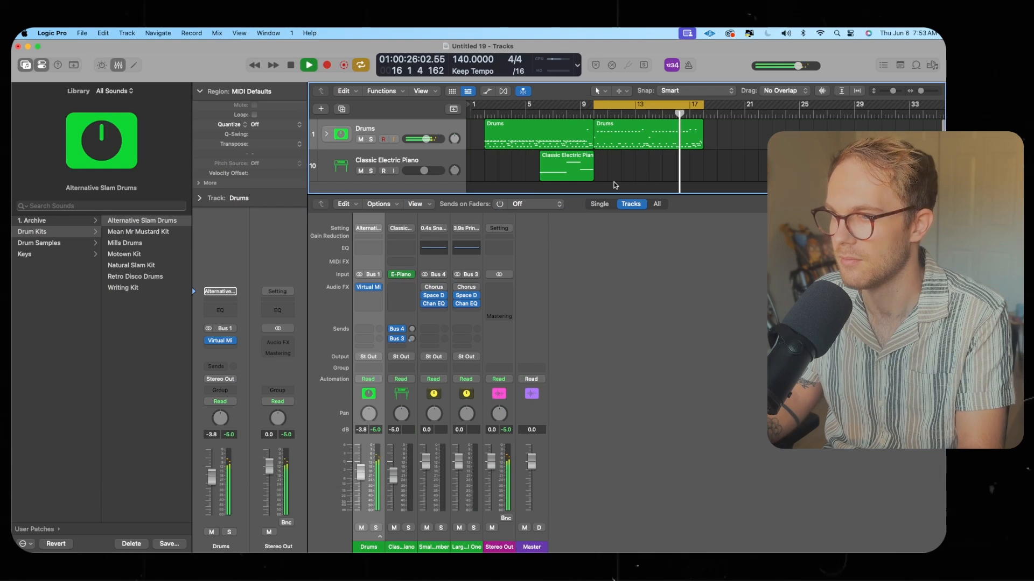
key("space")
left_click(636, 105)
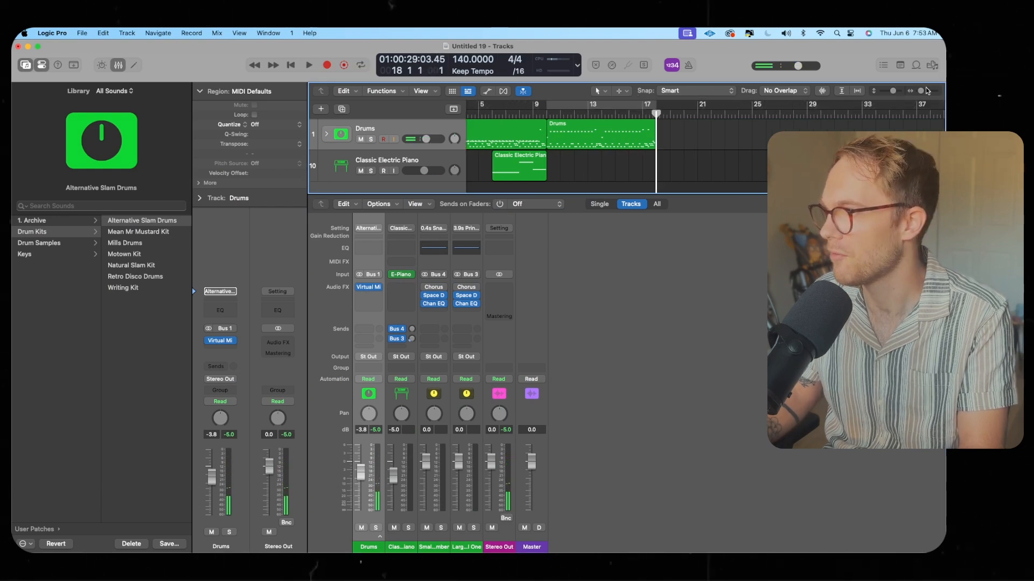
Record a third drum region on the Drums track following the second one
left_click_drag(923, 90, 921, 90)
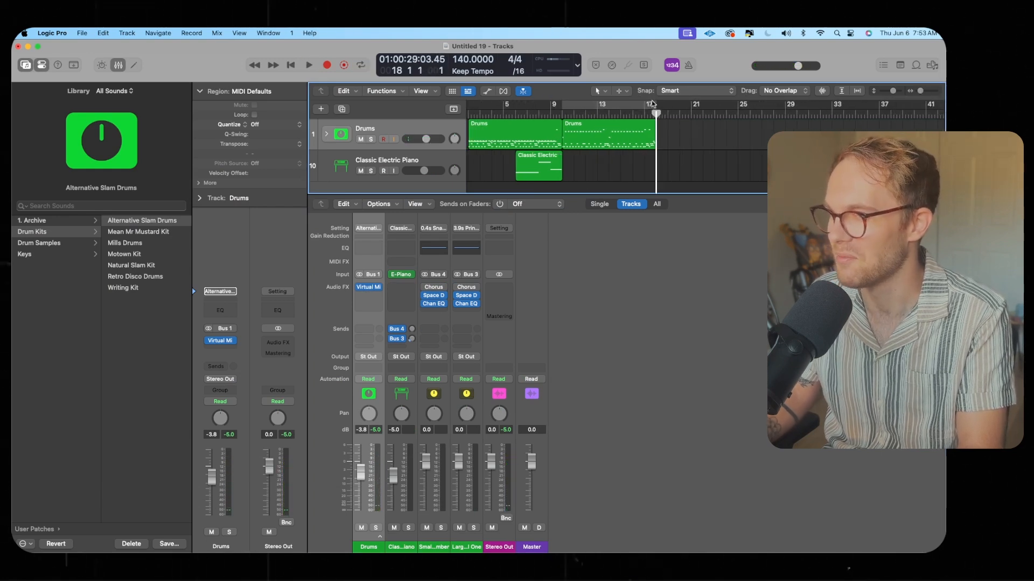
left_click(688, 65)
key("r")
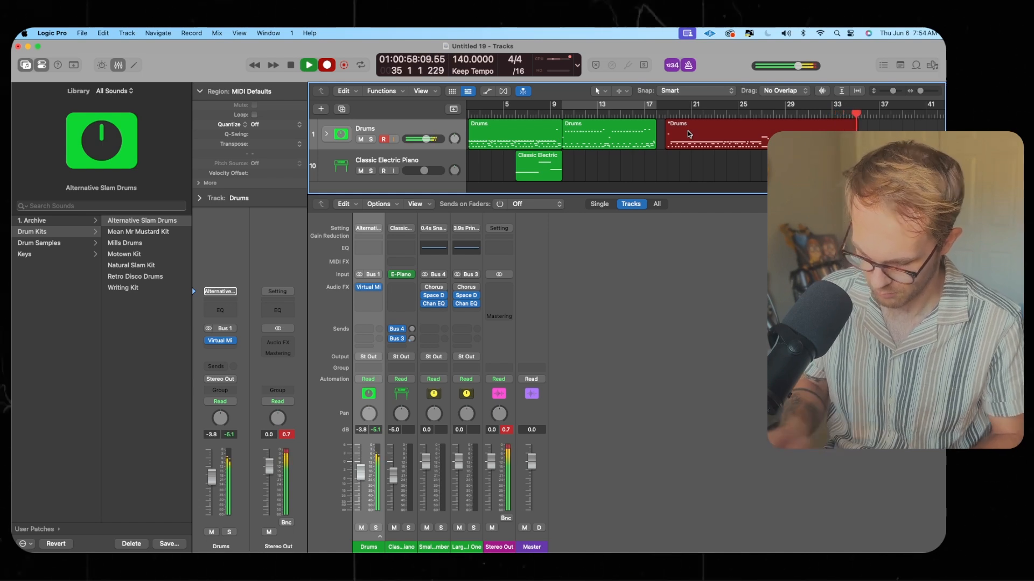
key("space")
Open the third drum region in the Piano Roll and play back its ending
double_click(687, 130)
scroll(803, 528, "up", 2)
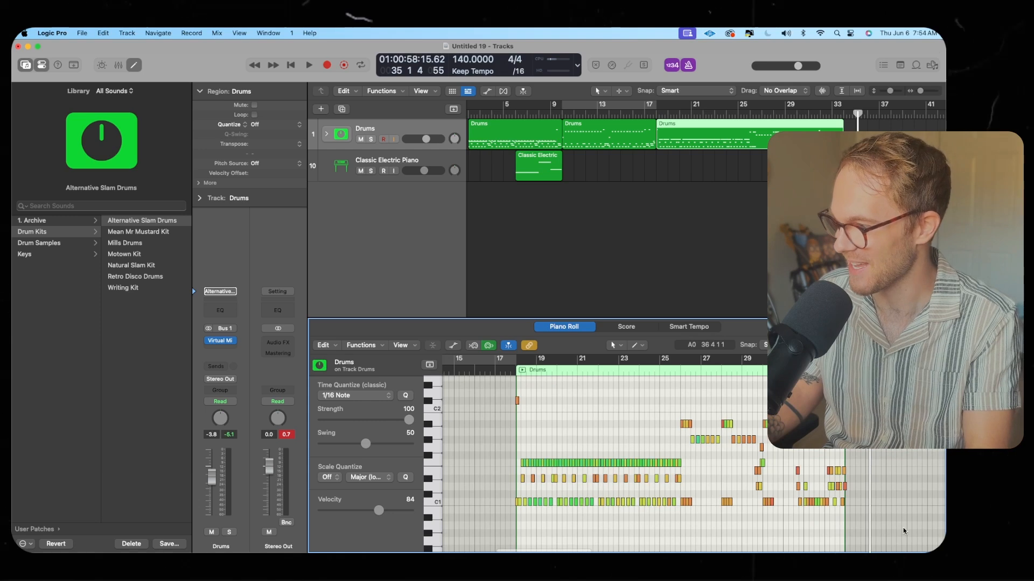
left_click(756, 142)
key("space")
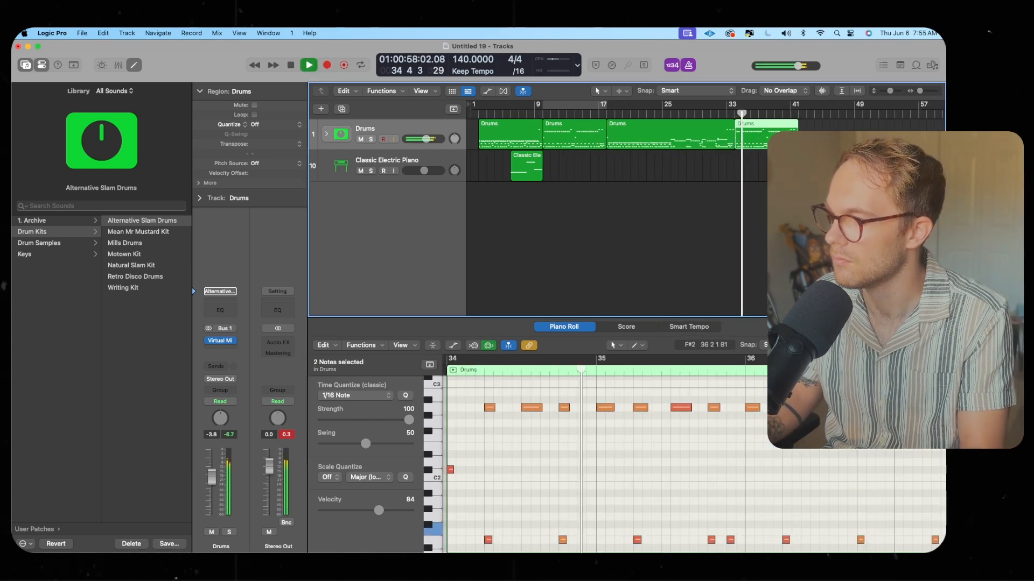
left_click(781, 377)
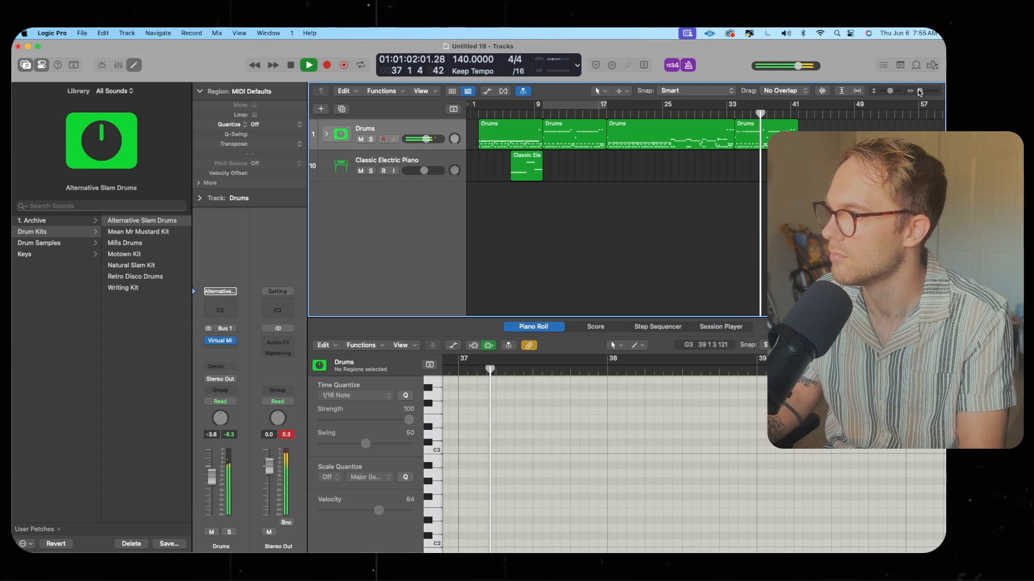
left_click_drag(920, 91, 922, 92)
key("space")
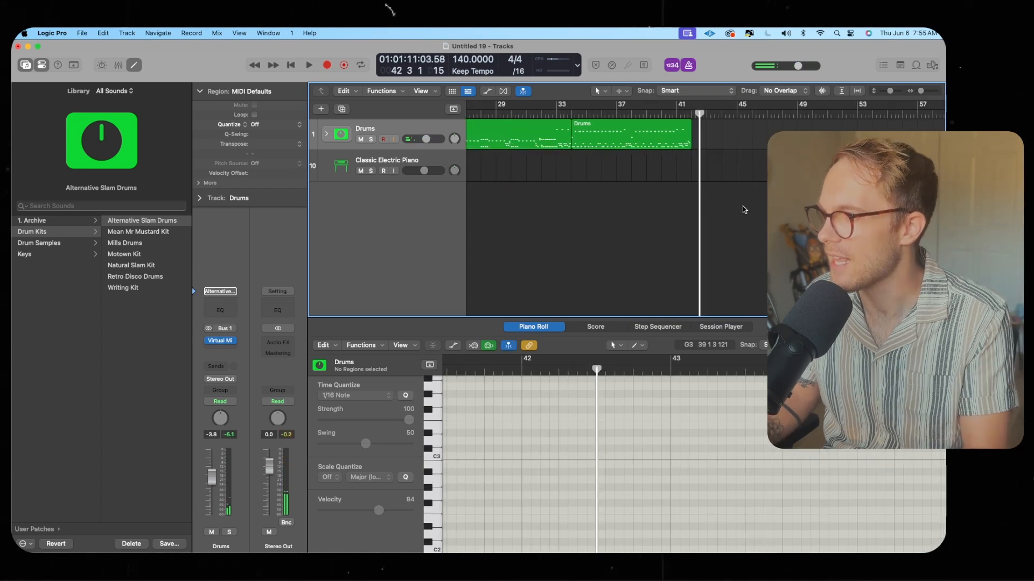
Record a fourth drum region starting at bar 41
scroll(673, 210, "right", 4)
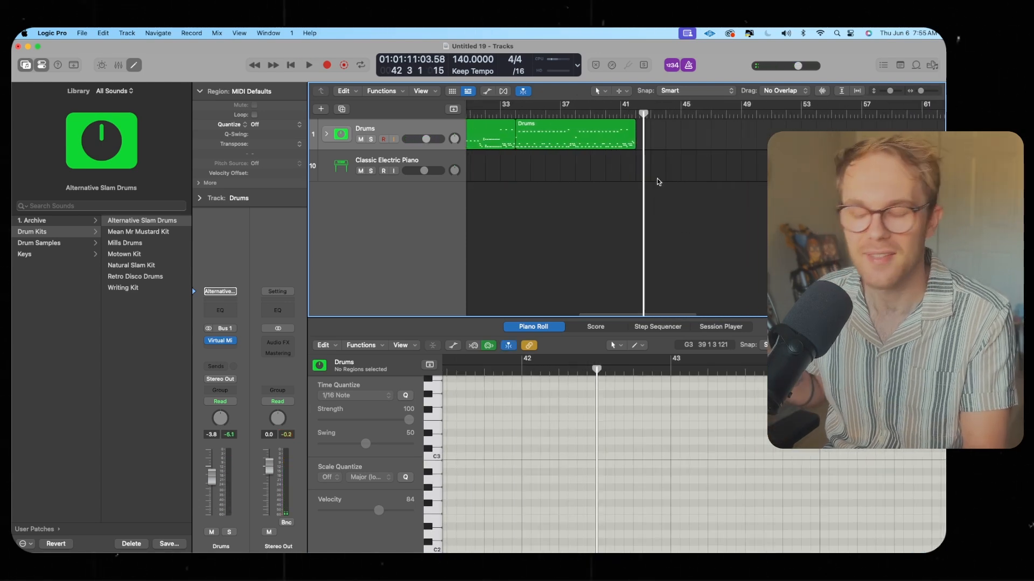
key("r")
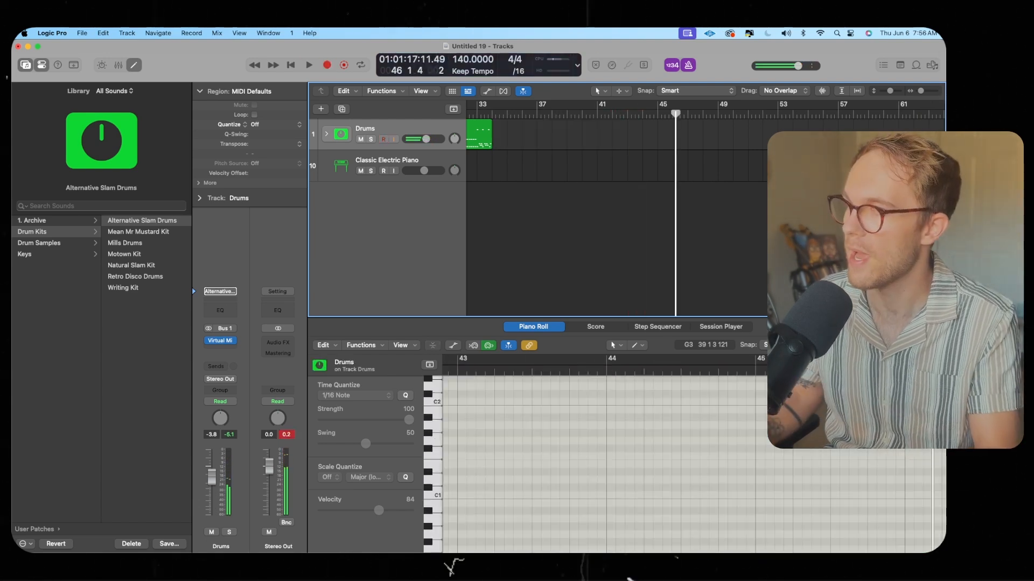
scroll(647, 150, "left", 5)
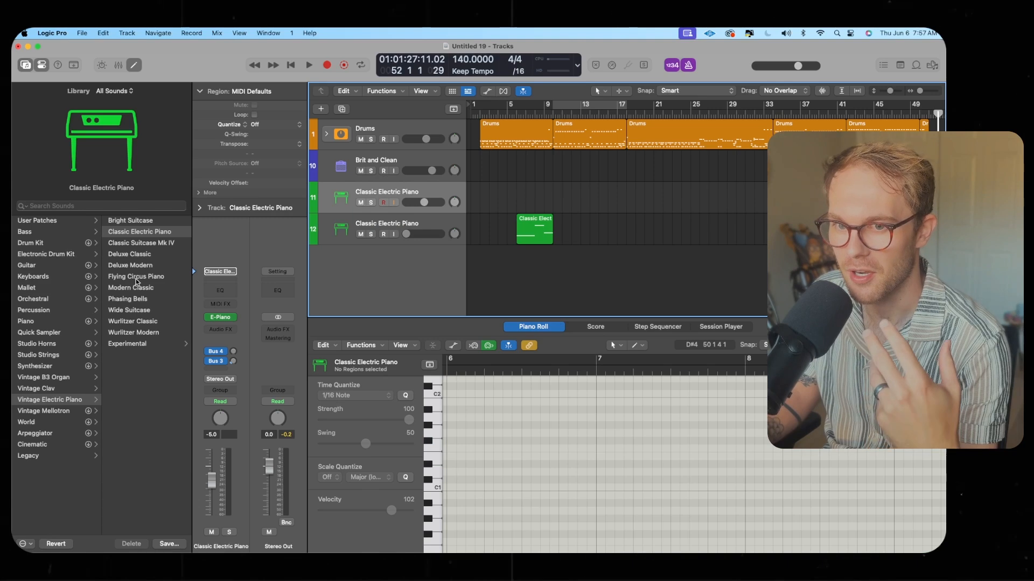
Browse the Clean Bass and Crunch Bass patch categories for the Brit and Clean track
key("Up")
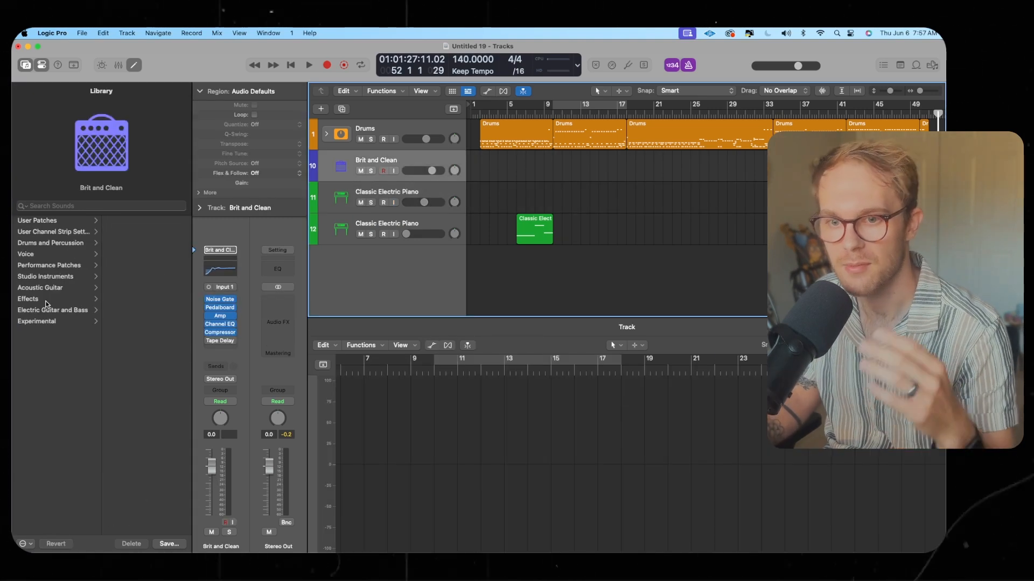
left_click(62, 311)
left_click(133, 267)
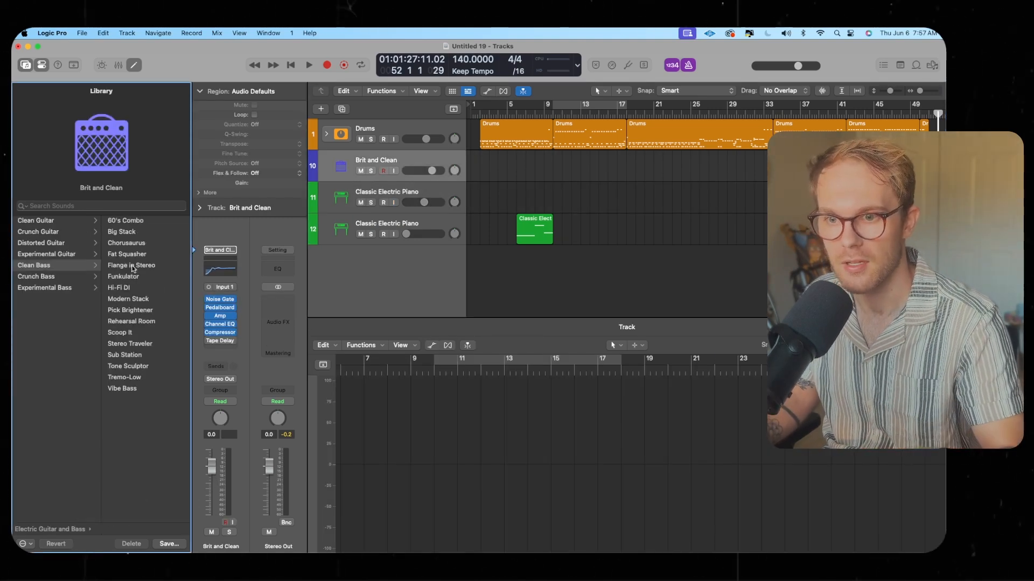
left_click(62, 277)
left_click(66, 266)
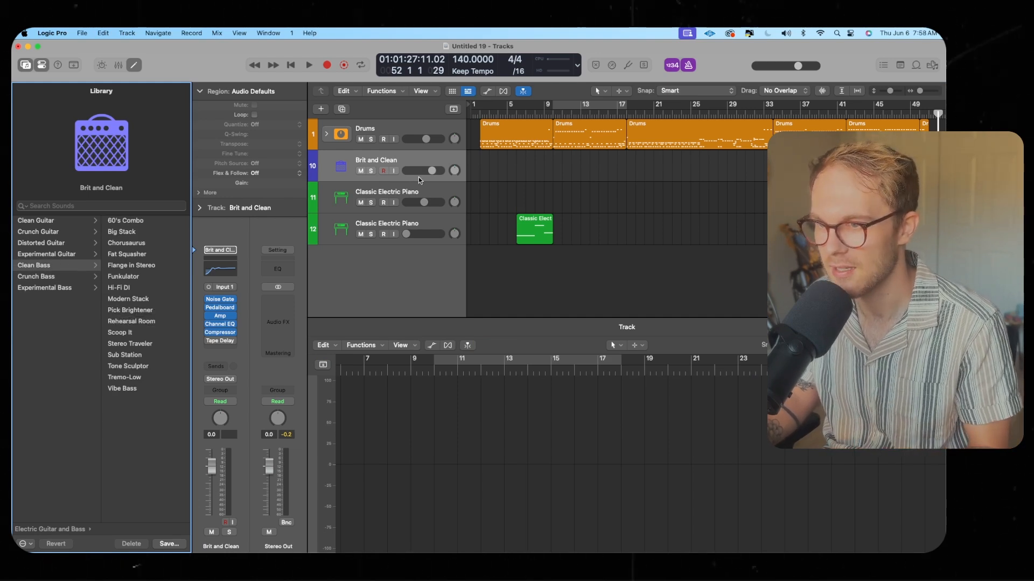
Load the Rock Growl bass patch onto track 11 and raise its volume
left_click(414, 195)
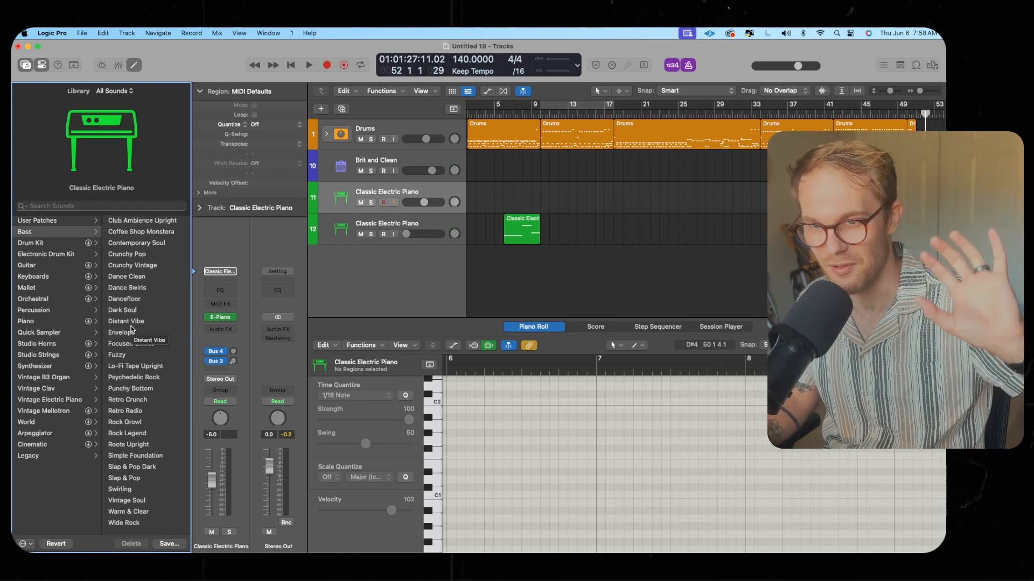
left_click(125, 423)
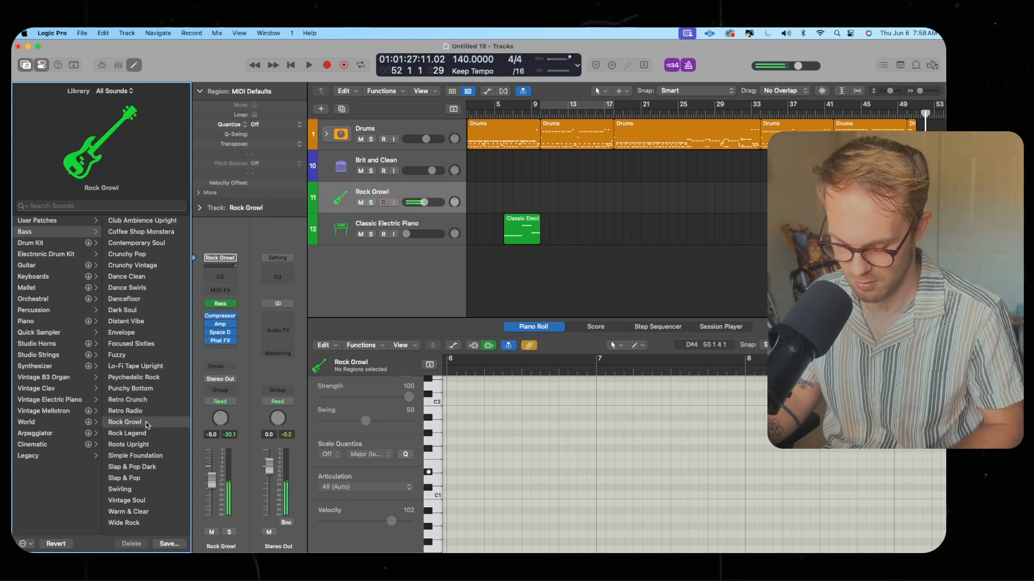
left_click_drag(416, 202, 439, 204)
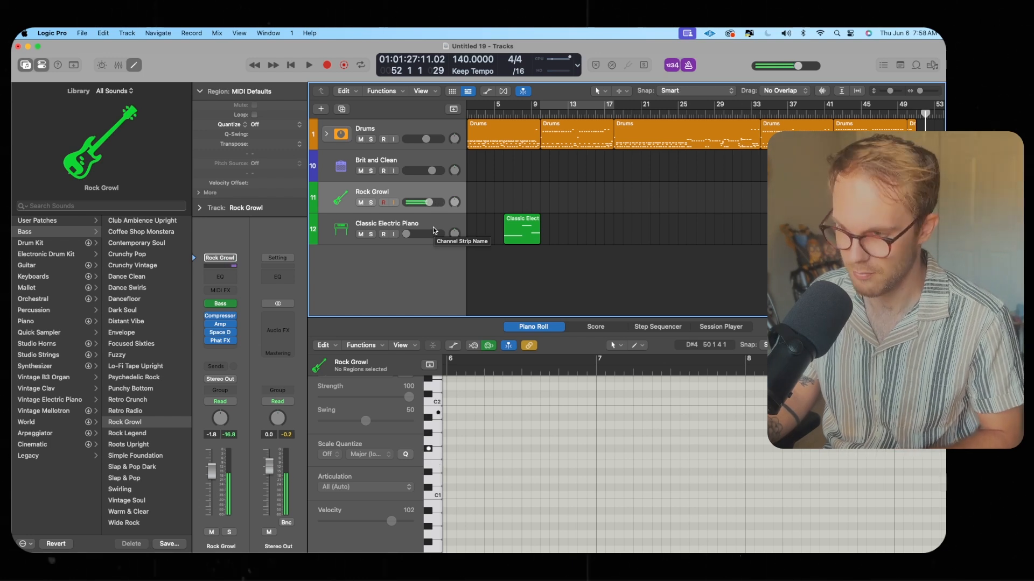
Add Amp, Space D and Phat FX effects below Gate and Comp on the Brit and Clean channel
key("Up")
key("x")
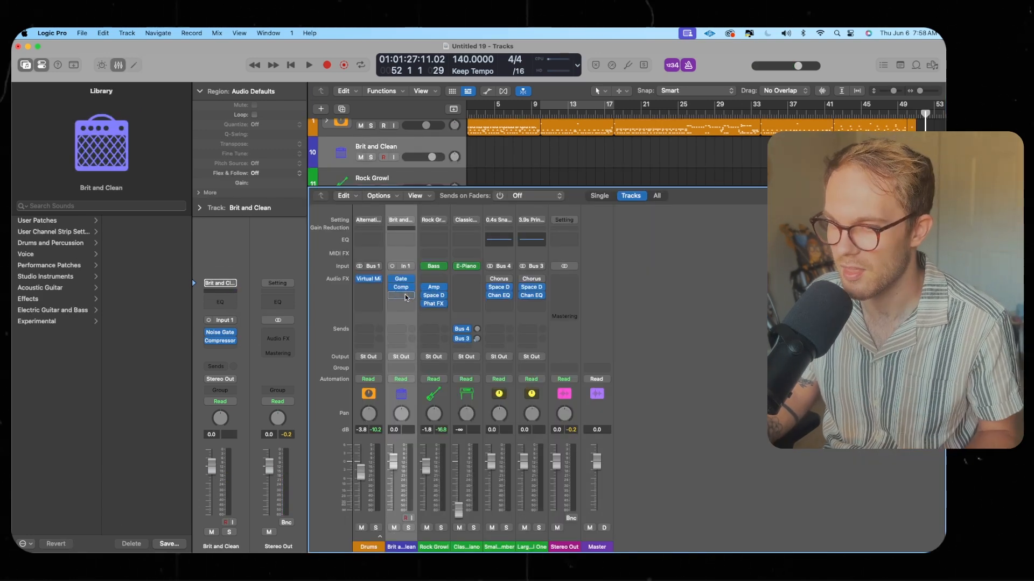
left_click_drag(405, 298, 407, 311)
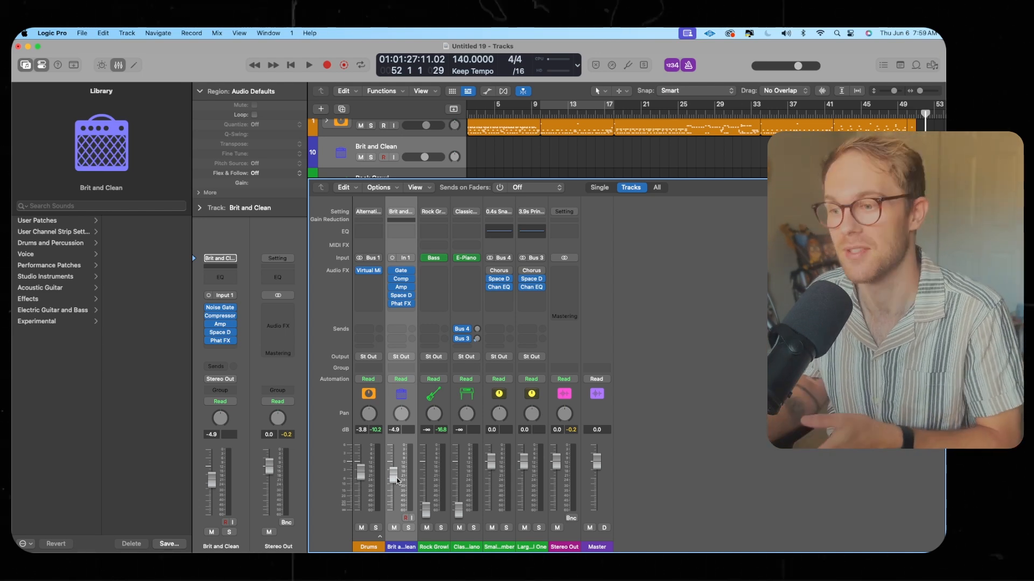
Open the Amp Designer on the Brit and Clean channel and inspect its Black & Blue Crunch settings
left_click(402, 280)
left_click_drag(565, 185, 362, 138)
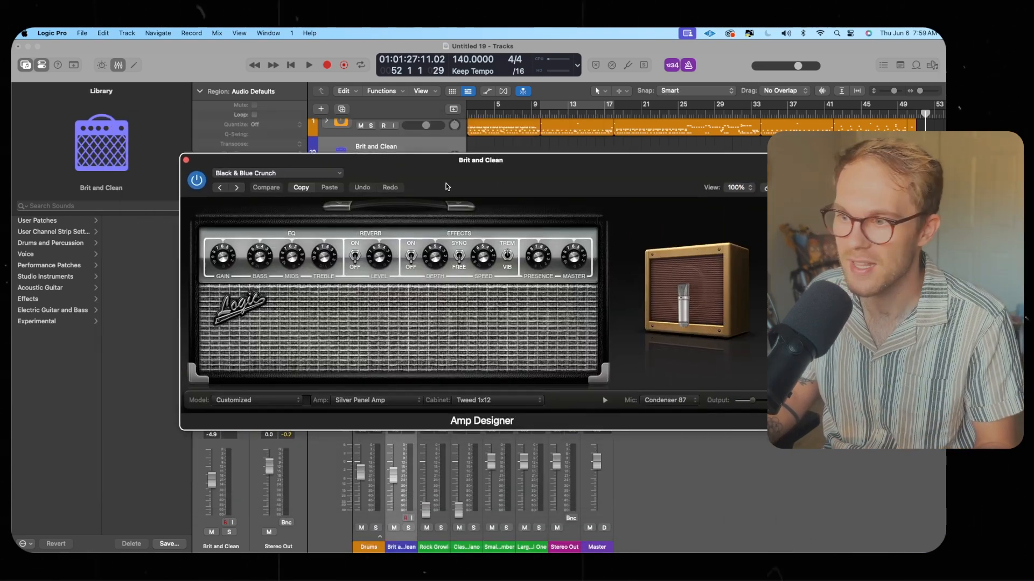
left_click_drag(447, 185, 393, 187)
left_click(135, 161)
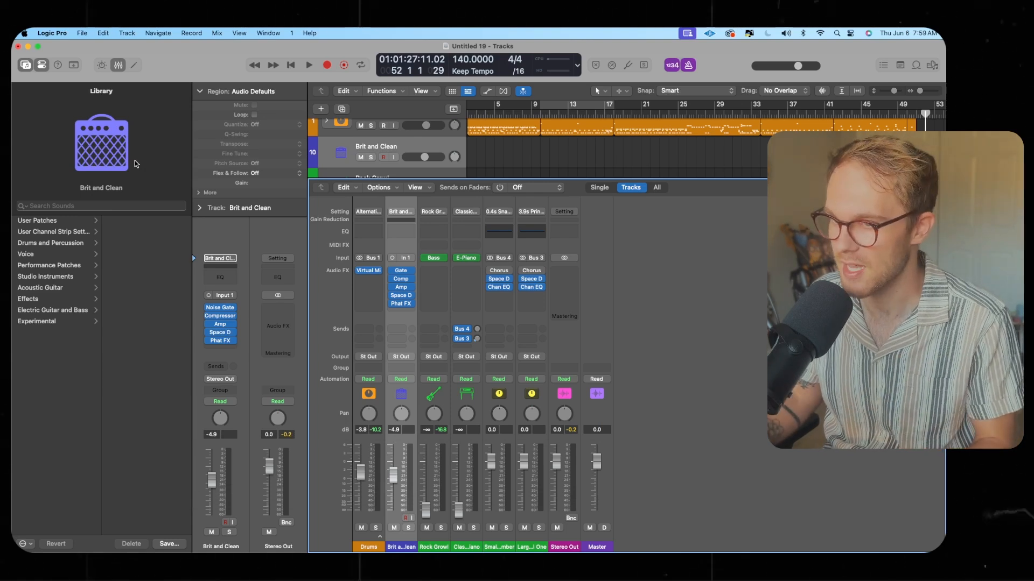
Record-enable the Brit and Clean bass track and record a bass take up to about bar 45
scroll(542, 156, "up", 2)
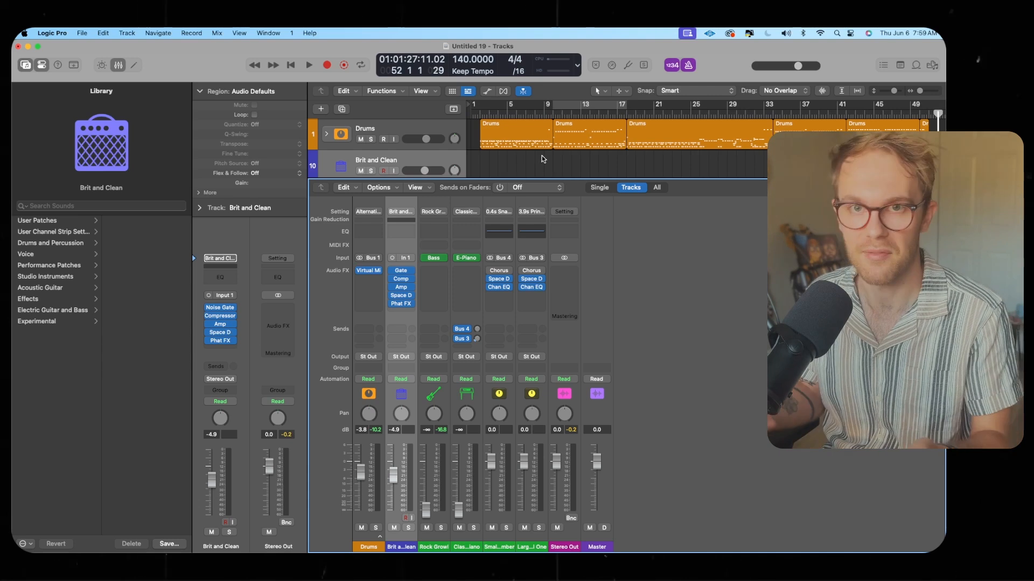
left_click(412, 519)
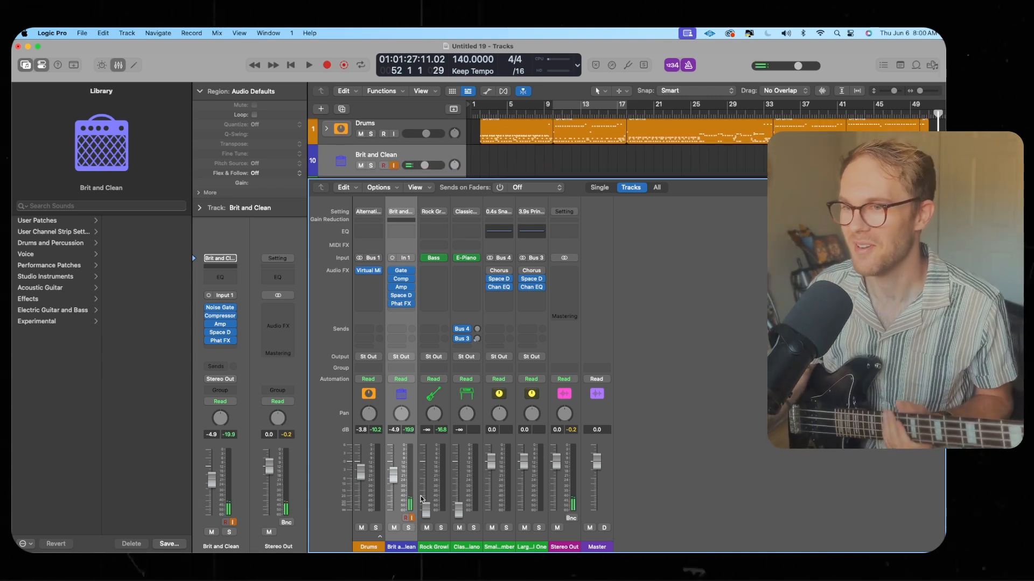
key("x")
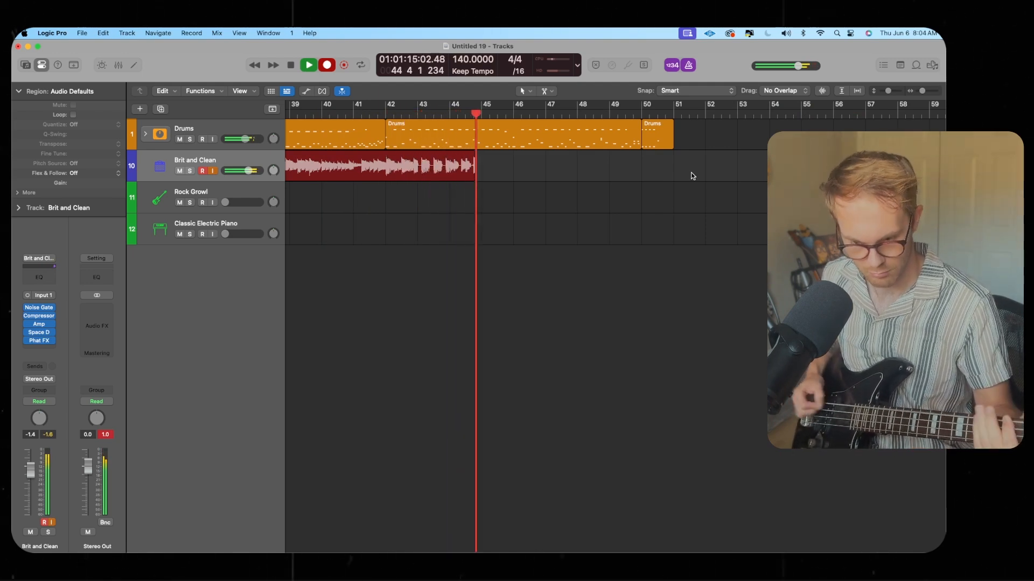
key("space")
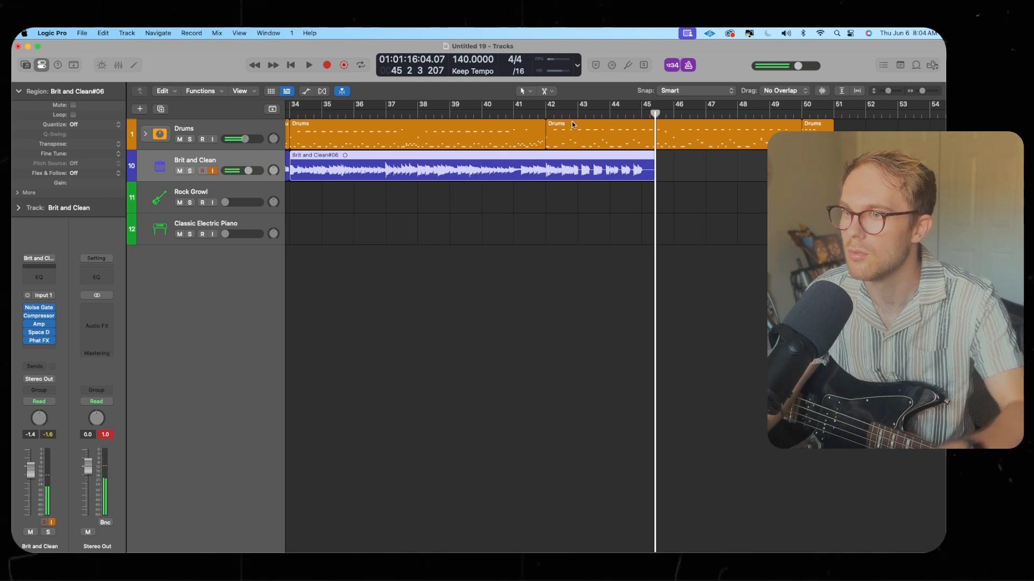
Split the bass region at bar 42 and delete the part after the split
left_click(545, 114)
left_click(546, 165, "super")
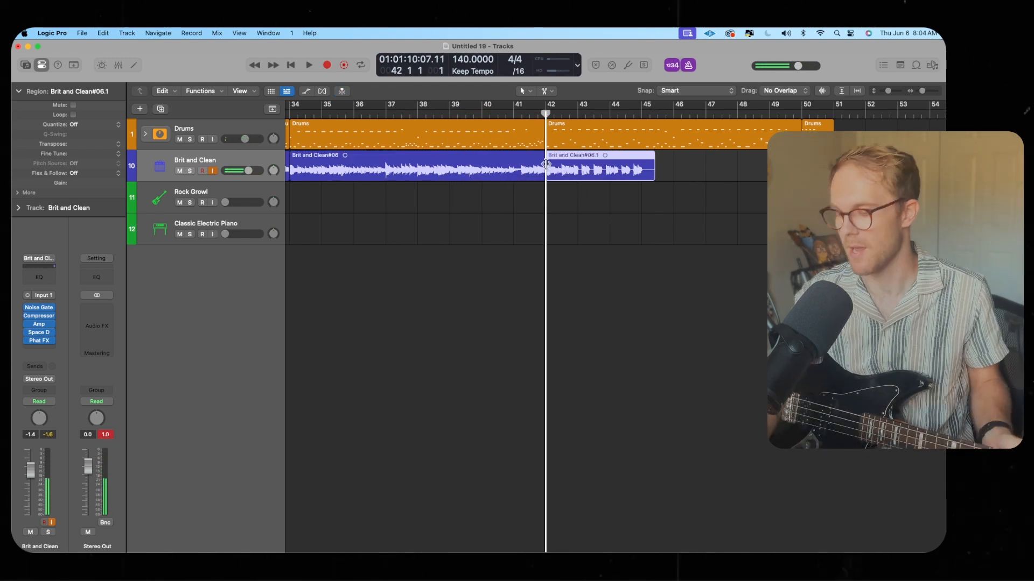
key("Delete")
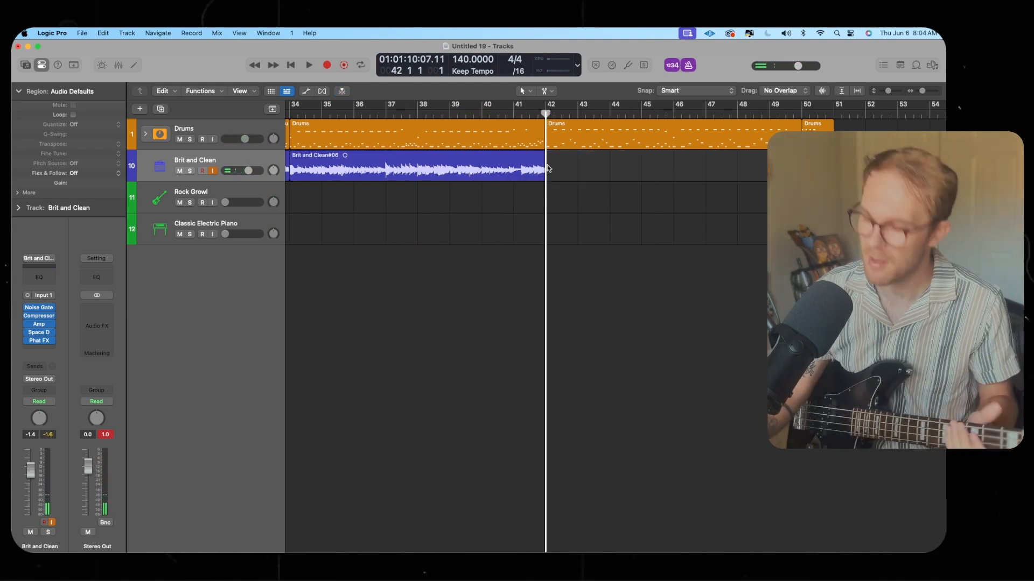
Record a new bass take on the same track from bar 42 to about bar 50
key("r")
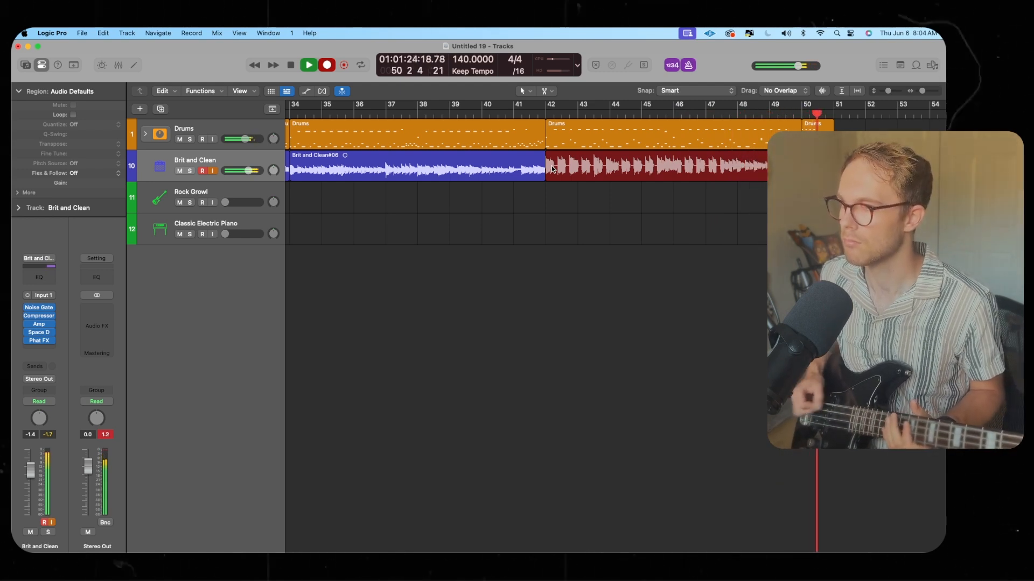
key("space")
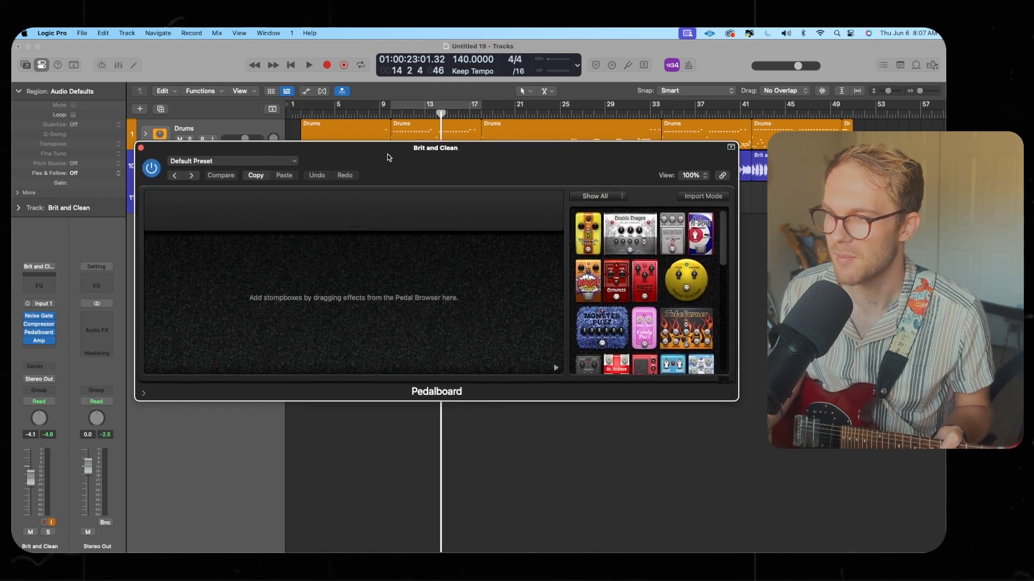
Add a Vintage Drive stompbox to the Pedalboard on the guitar track's channel strip
left_click_drag(387, 157, 374, 156)
scroll(622, 309, "down", 10)
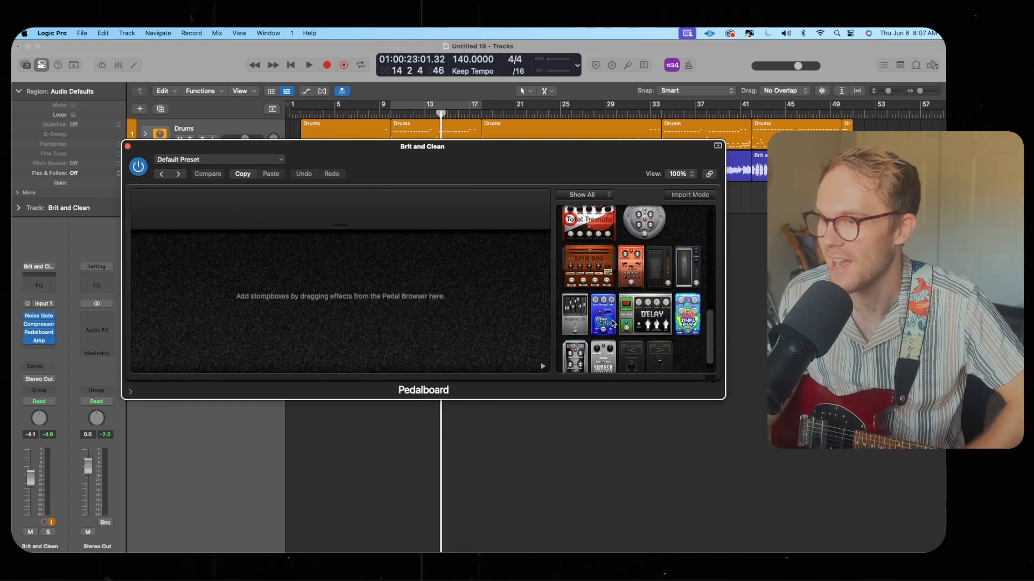
scroll(612, 325, "up", 10)
left_click_drag(574, 237, 351, 292)
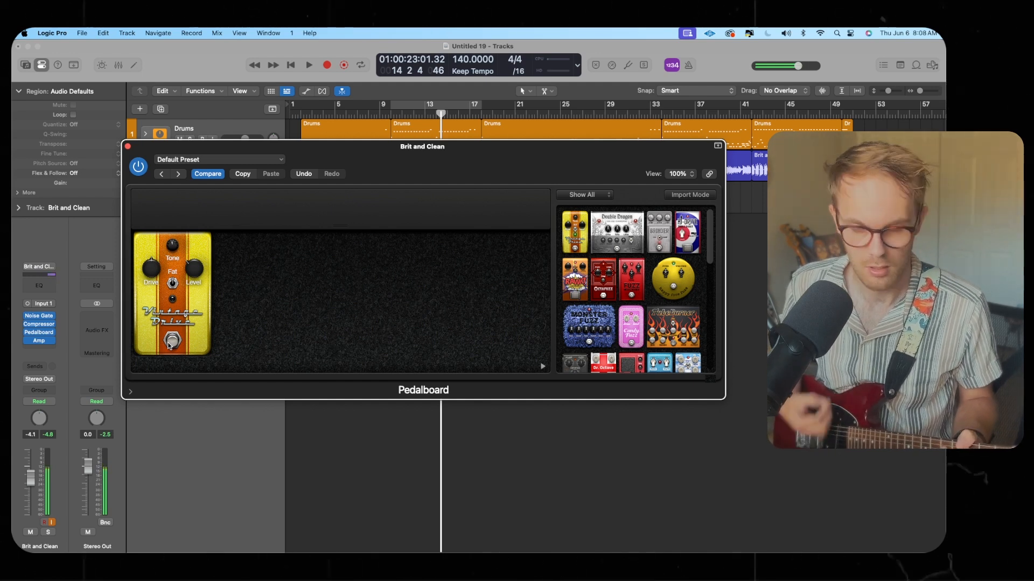
left_click(128, 147)
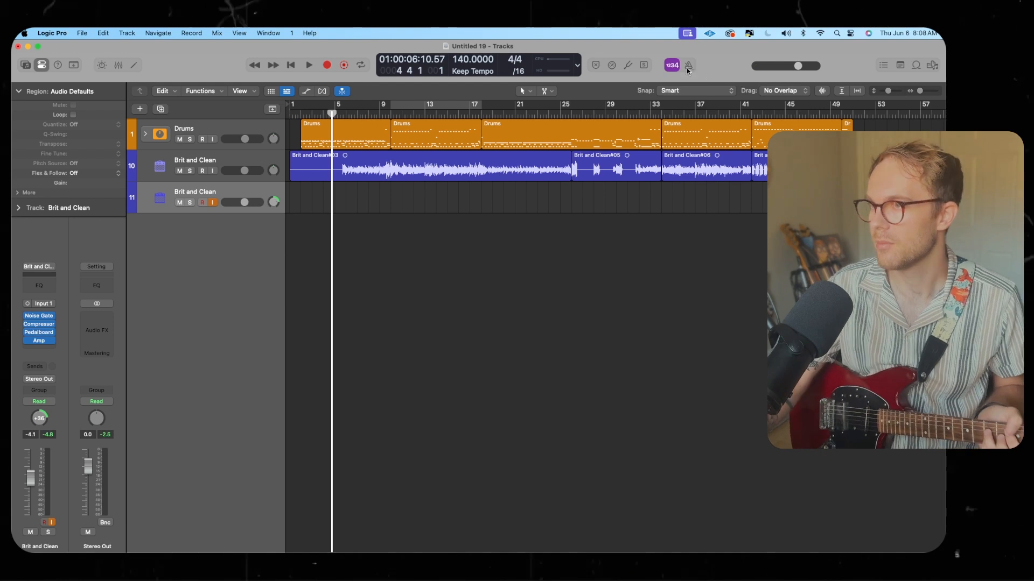
Record a guitar take on track 11 from bar 5 to about bar 51
key("r")
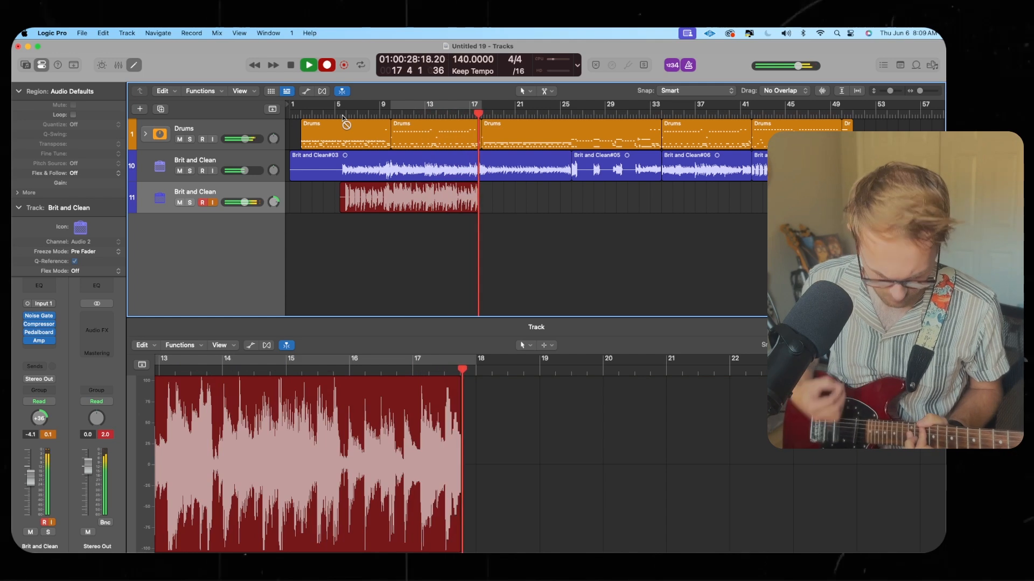
key("super+period")
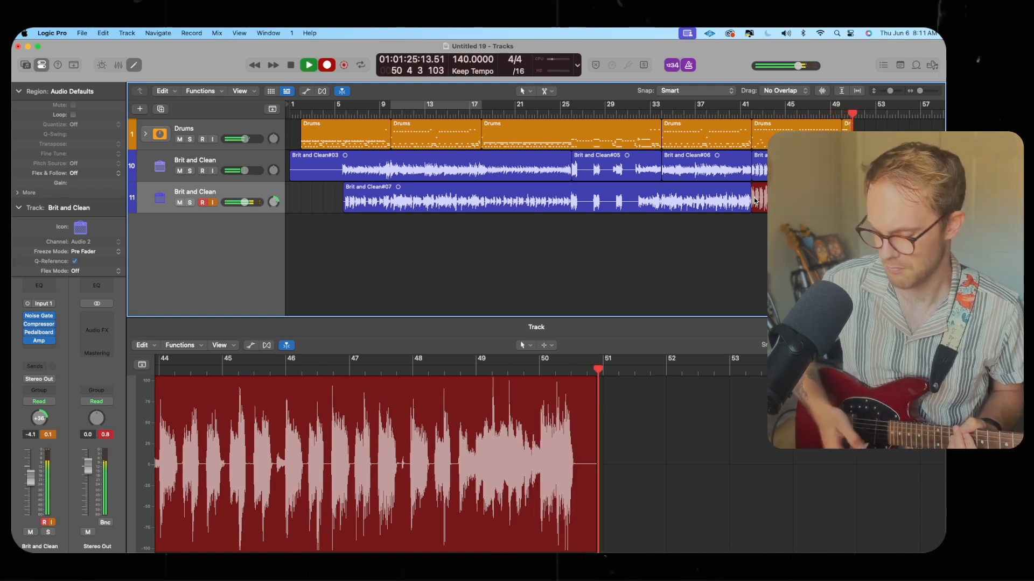
key("space")
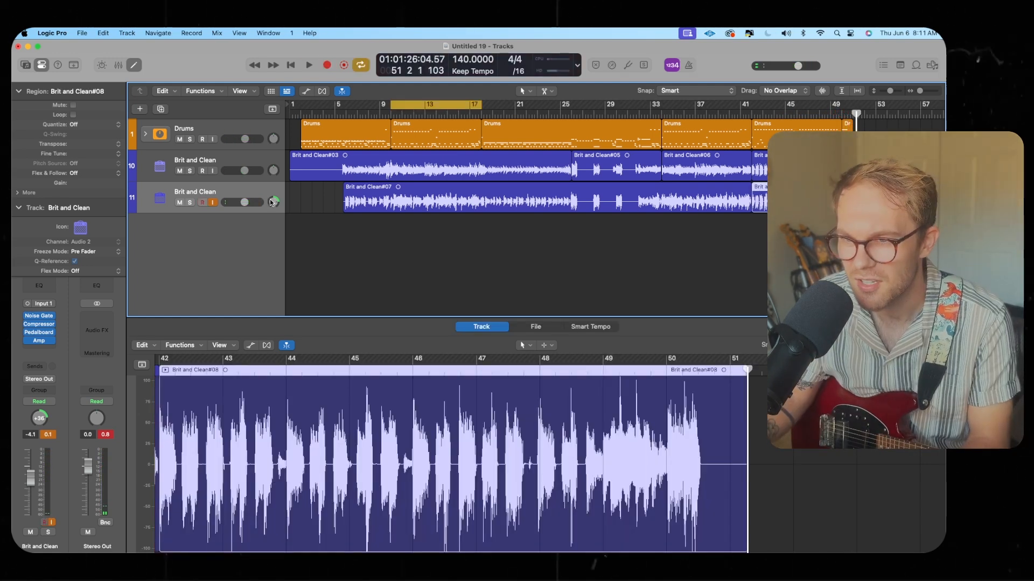
Play back the song and nudge up the gain in track 11's Amp Designer
left_click(39, 342)
key("space")
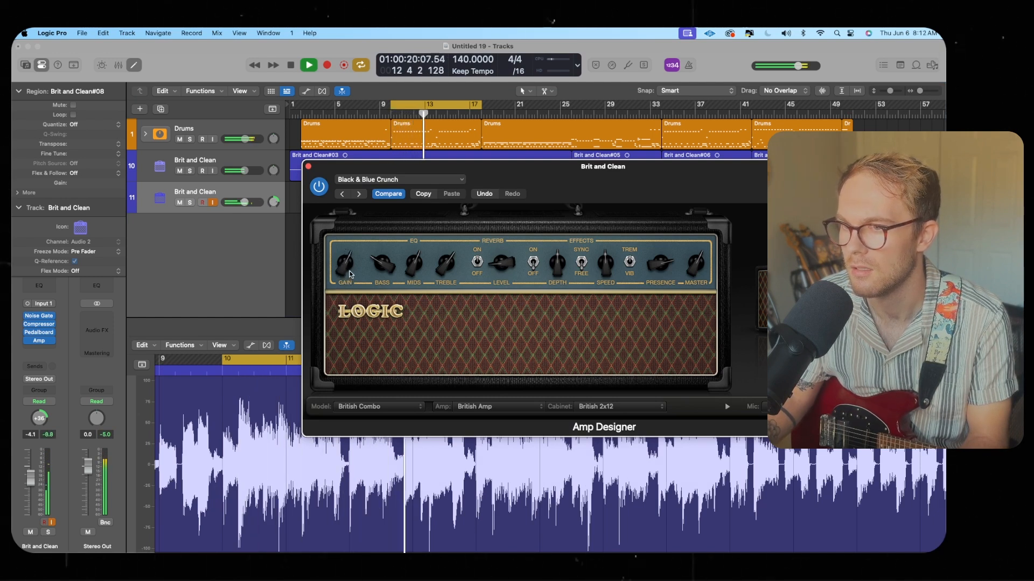
mouse_move(352, 264)
left_mouse_down()
mouse_move(366, 237)
mouse_move(361, 266)
left_mouse_up()
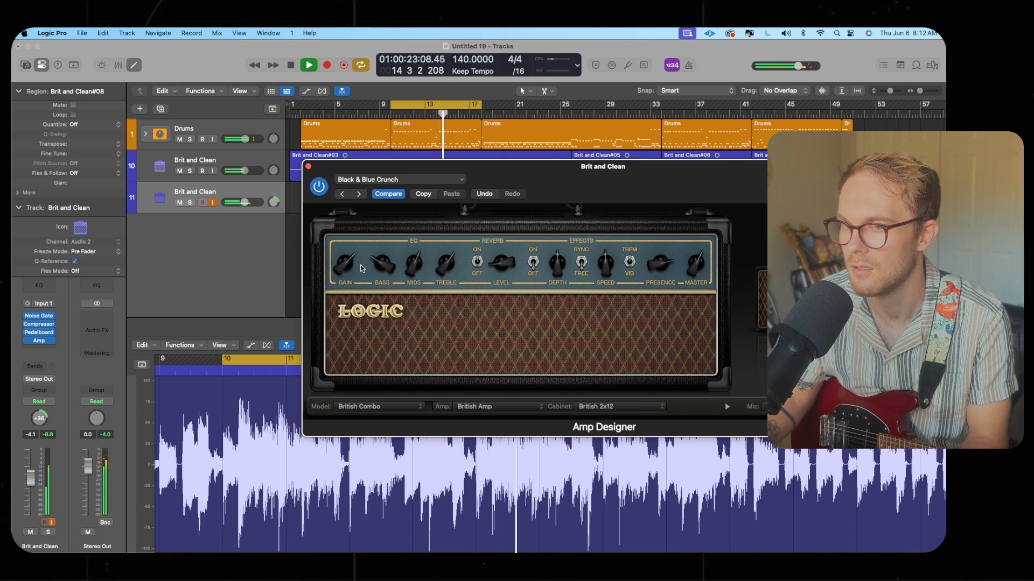
left_click(308, 166)
Pan track 11 to +29 and lower its volume
left_click_drag(245, 202, 273, 203)
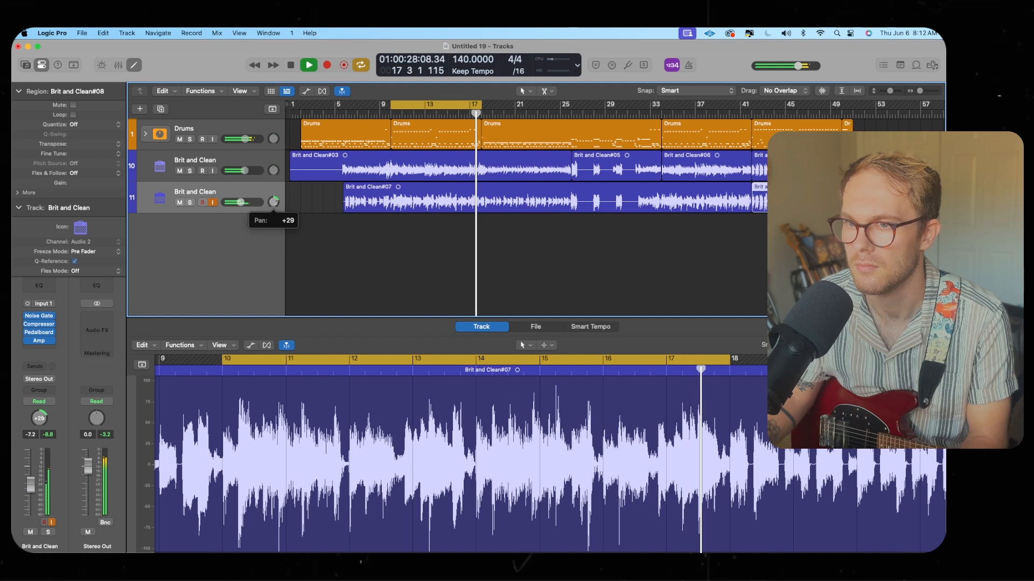
left_click_drag(241, 203, 241, 203)
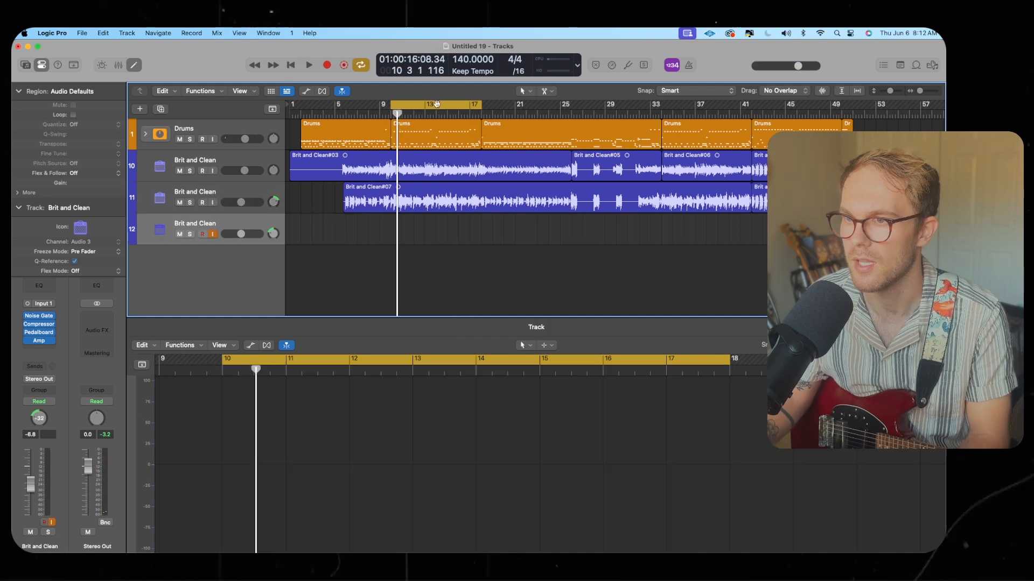
left_click(436, 107)
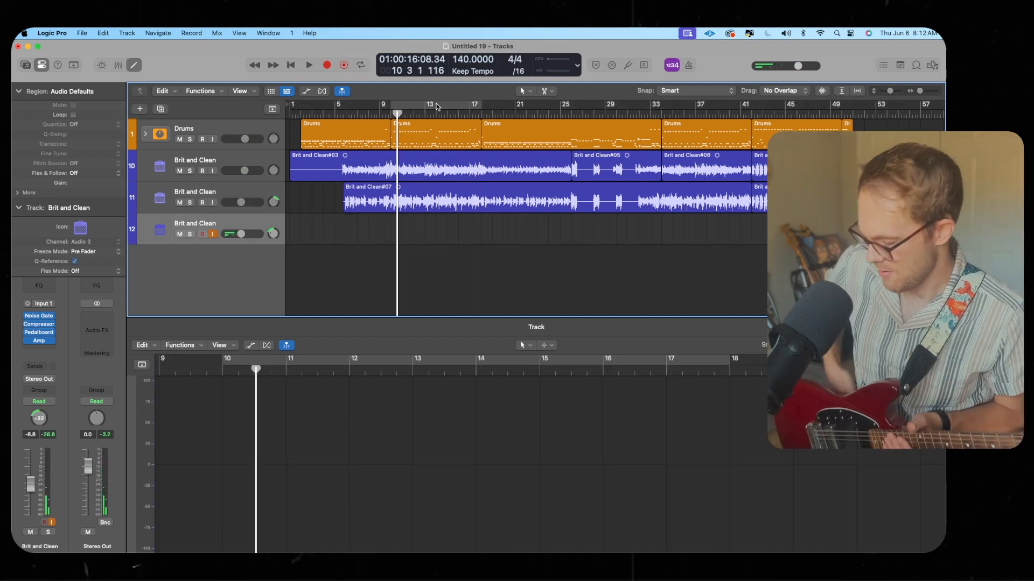
Open track 12's Pedalboard and Amp Designer and switch the amp model to Boutique British Combo
left_click(40, 334)
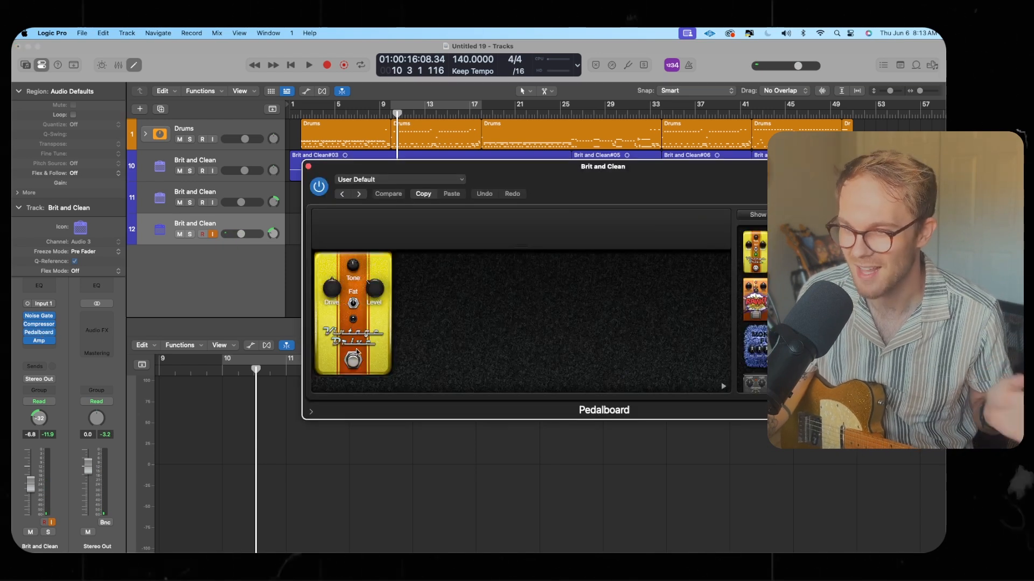
left_click(43, 341)
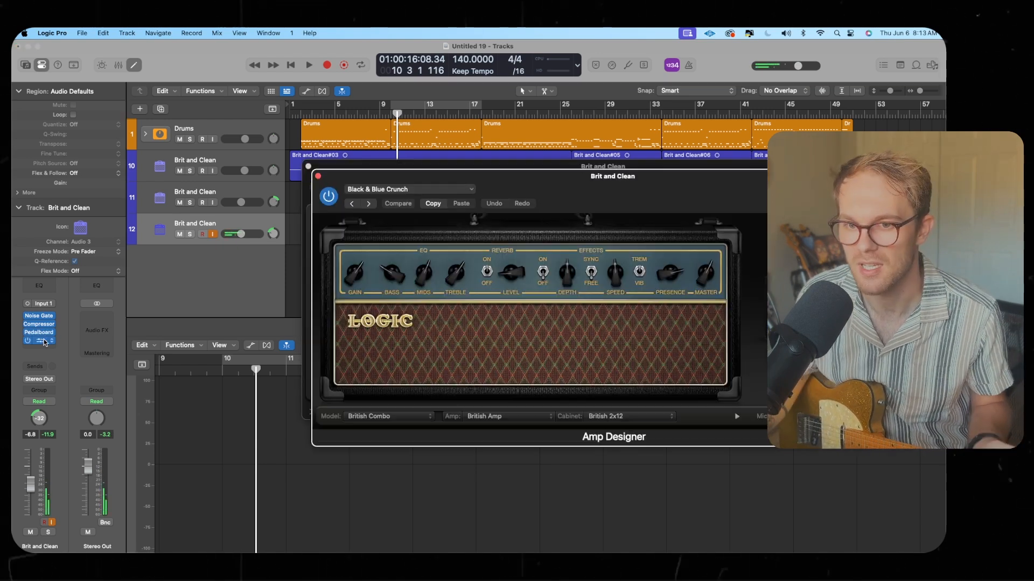
left_click(381, 415)
left_click(393, 438)
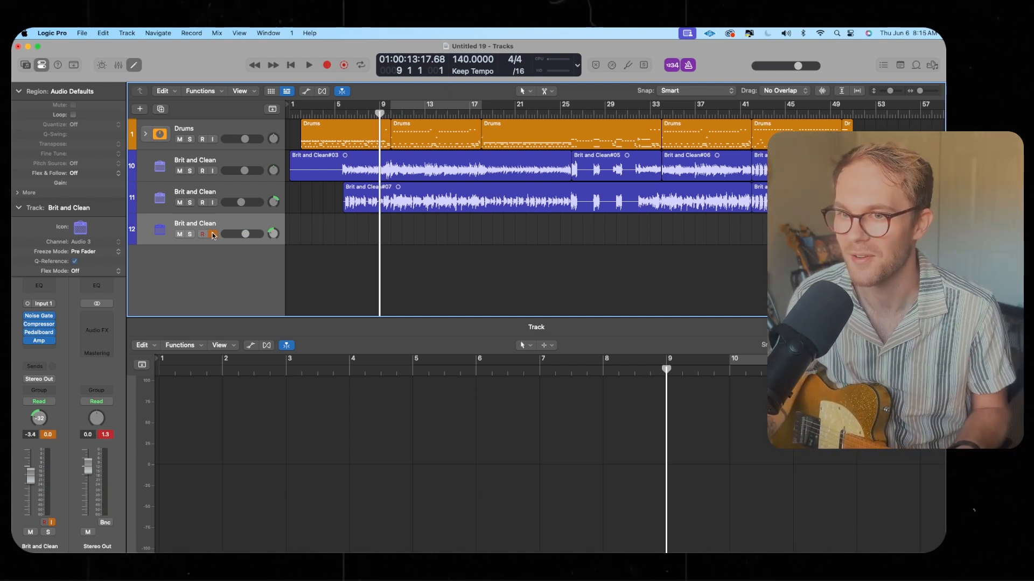
Check the guitar's tuning with the tuner and record a guitar take on track 12 from bar 5
left_click(628, 66)
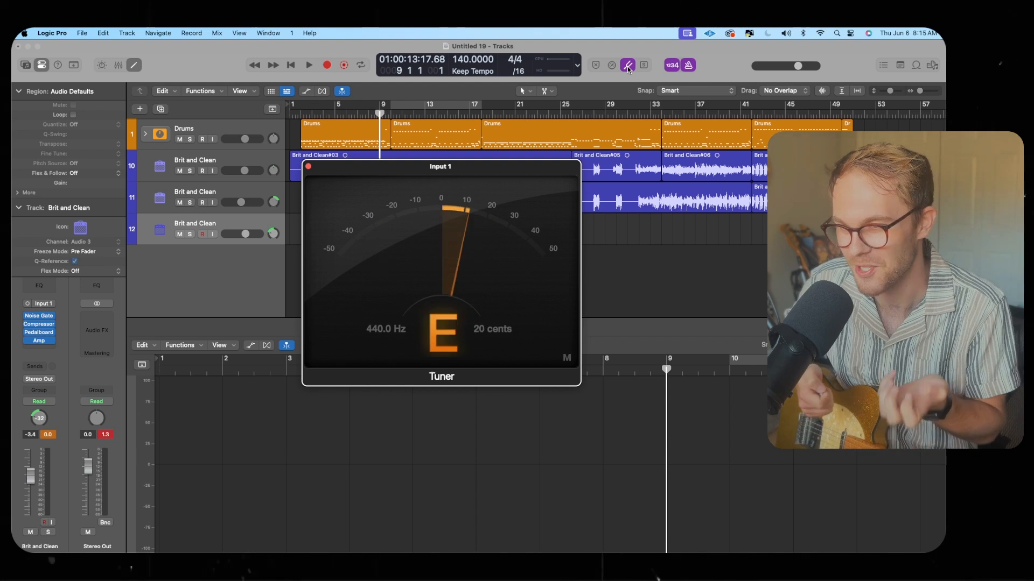
left_click(629, 66)
left_click(213, 234)
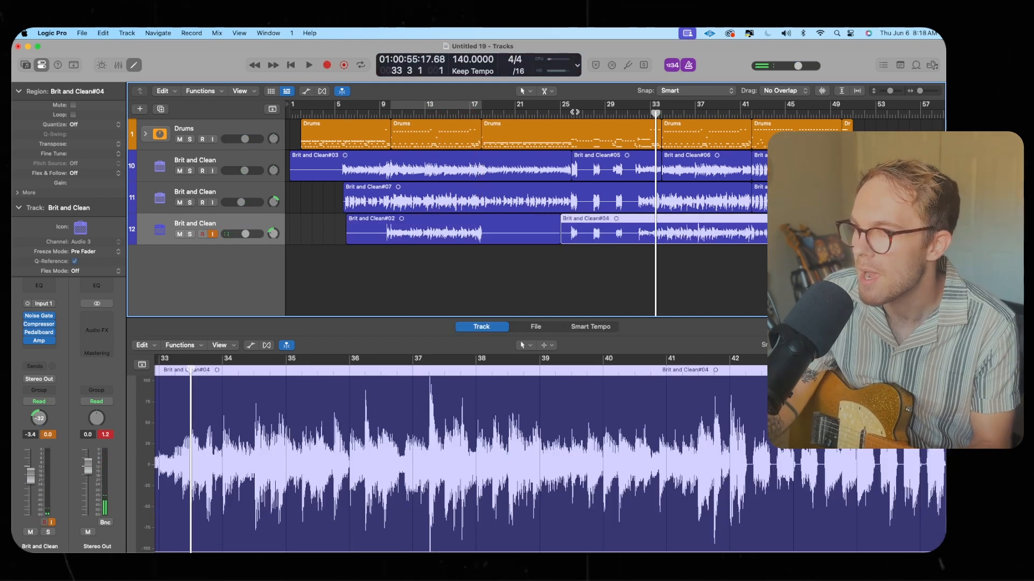
Record a second guitar take on track 12 from bar 25 and raise its Amp Designer reverb level
left_click(572, 112)
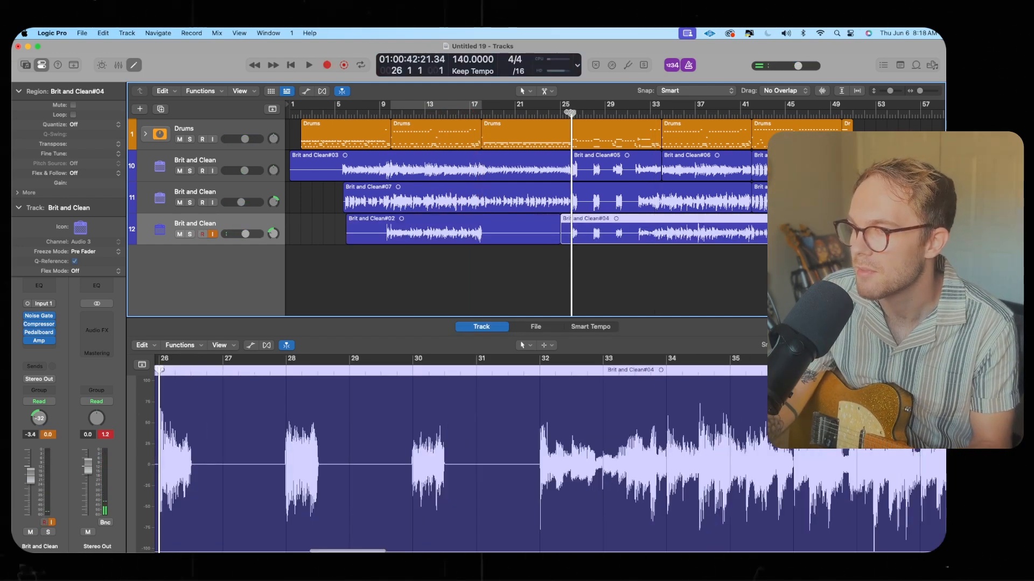
left_click(210, 234)
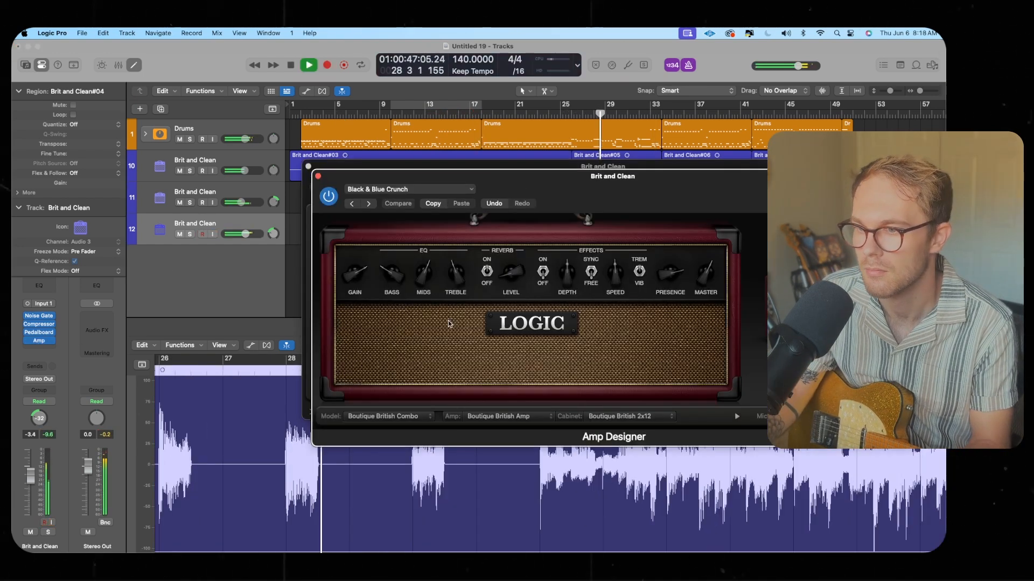
left_click_drag(511, 278, 512, 284)
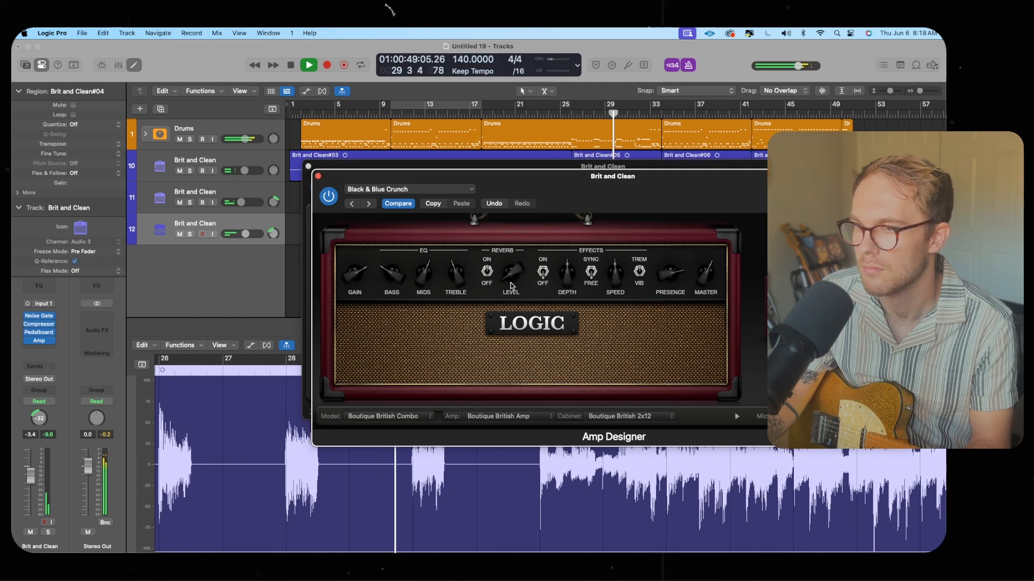
left_click(318, 176)
left_click(307, 166)
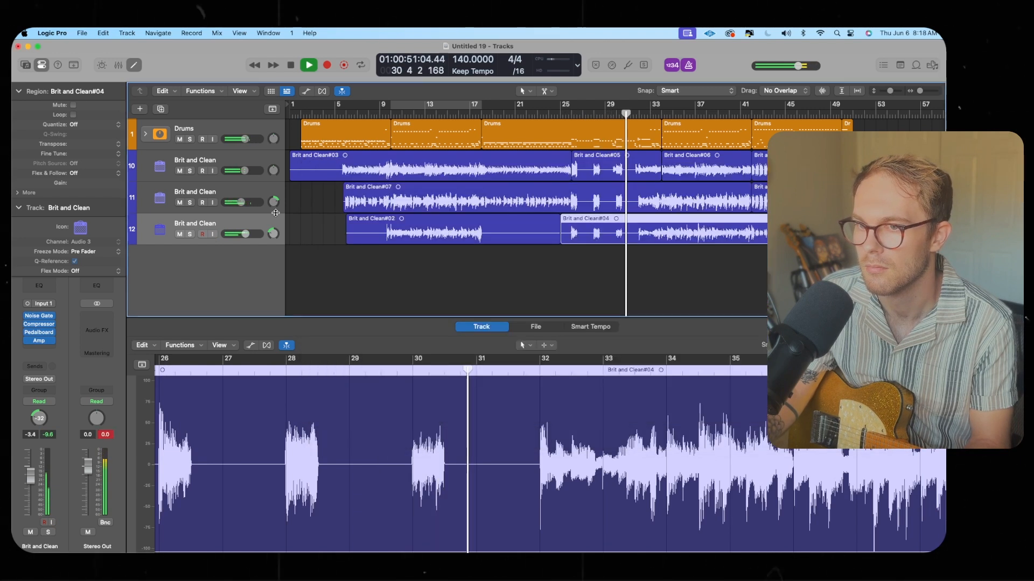
Adjust track 12's volume and pan, and set the pan of new track 13
left_click_drag(245, 236, 273, 225)
left_click_drag(273, 233, 240, 237)
left_click_drag(273, 265, 274, 265)
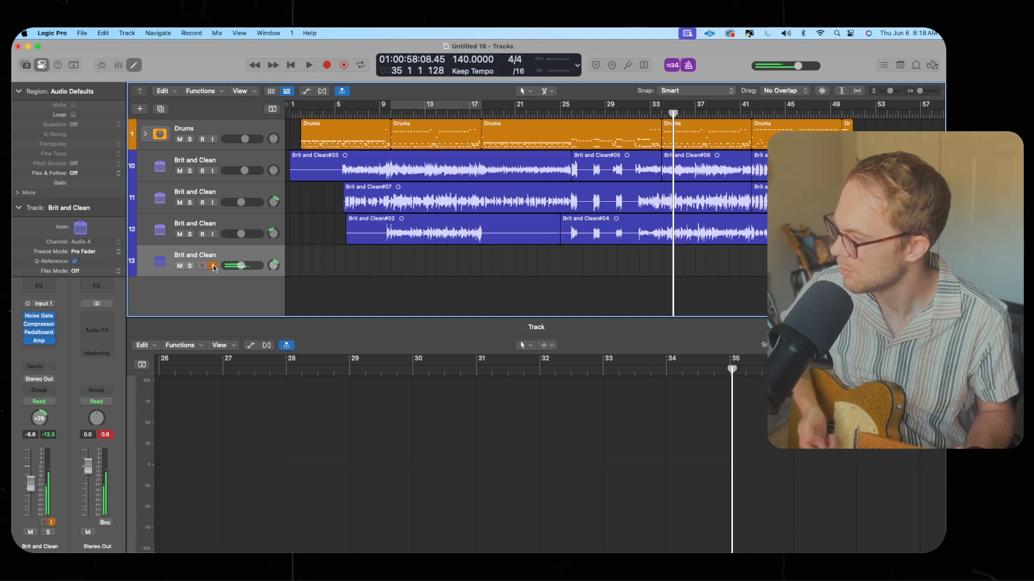
Check tuning with the tuner and record guitar takes on track 13
left_click(627, 65)
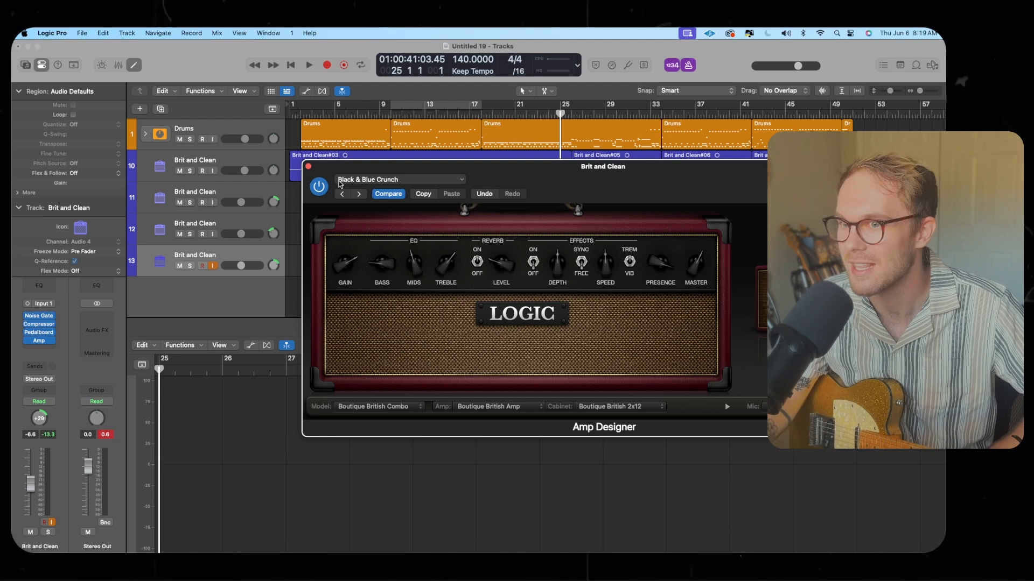
left_click(309, 167)
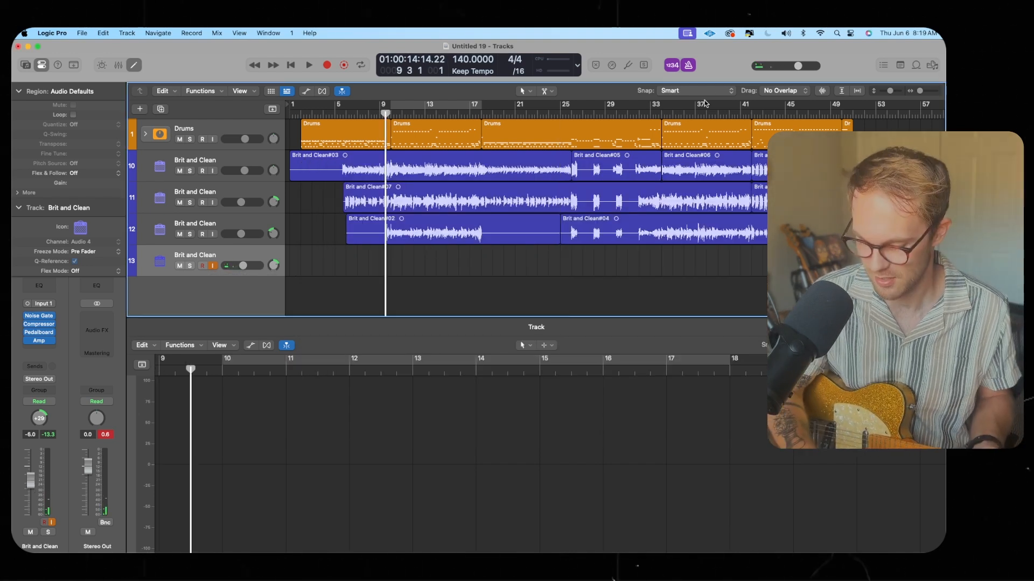
key("r")
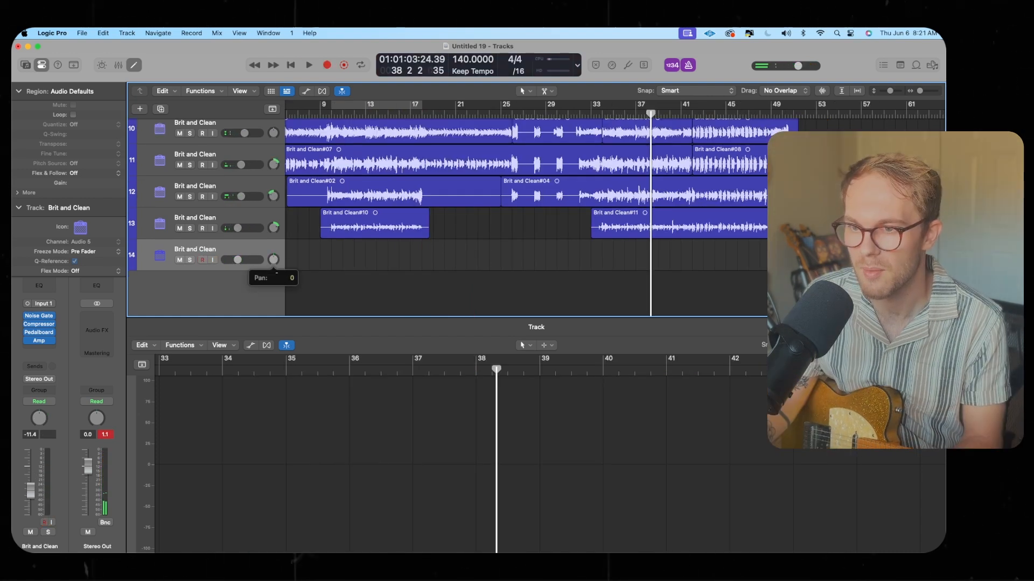
Inspect the Pedalboard on track 14's channel strip
scroll(274, 274, "up", 1)
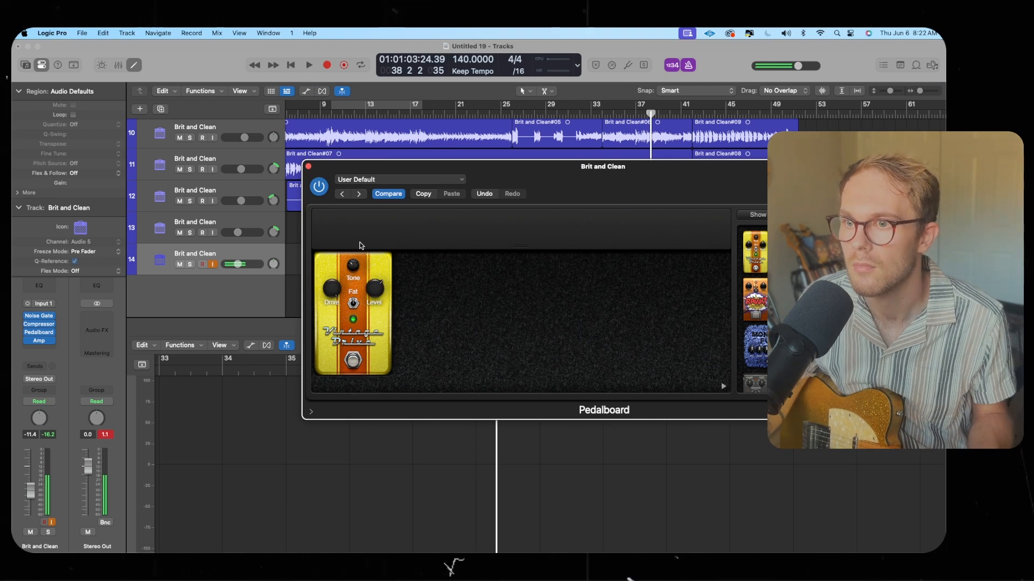
left_click(309, 166)
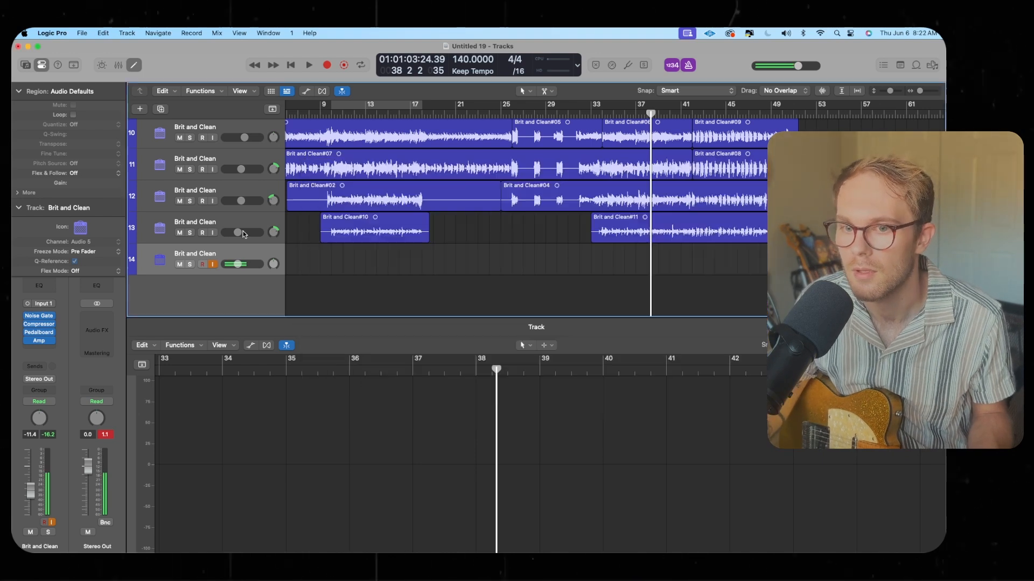
Open track 14's Amp Designer to review its settings, close it, and play from around bar 8
left_click(39, 342)
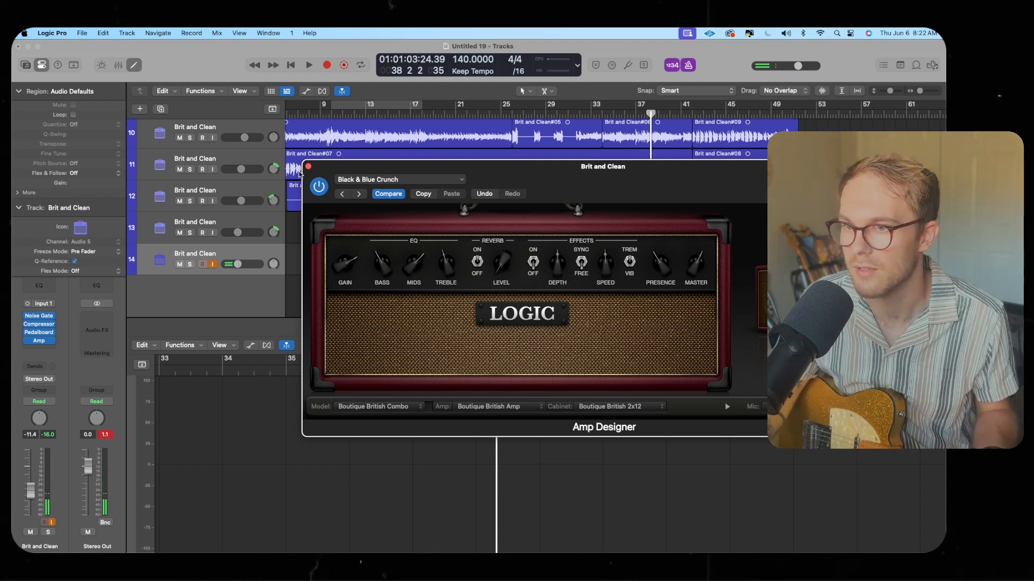
left_click(308, 166)
scroll(391, 251, "left", 3)
key("space")
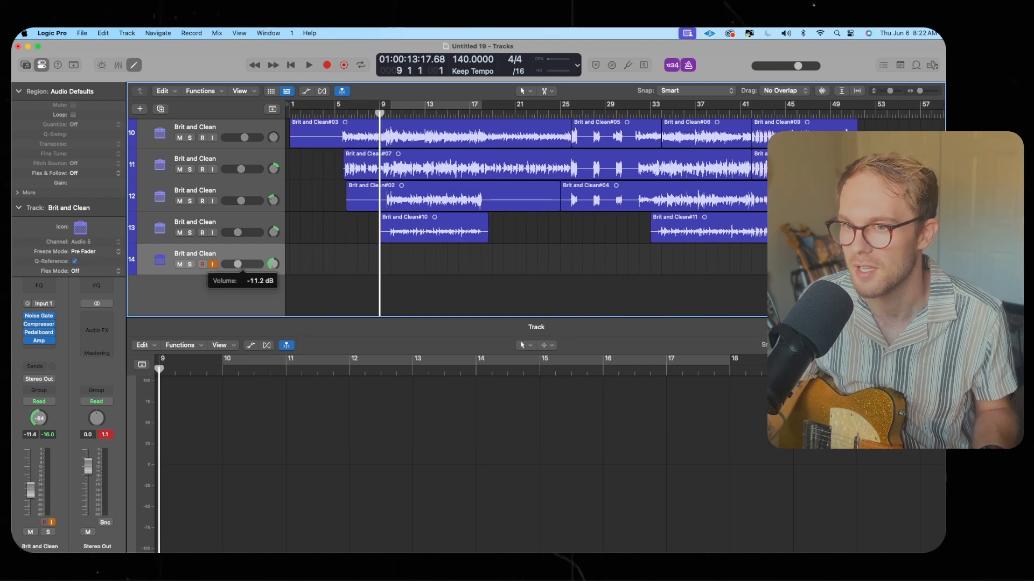
Set track 14's volume to about -11 dB and record a guitar take from bar 8, discarding and redoing the first attempt
left_click_drag(238, 264, 241, 263)
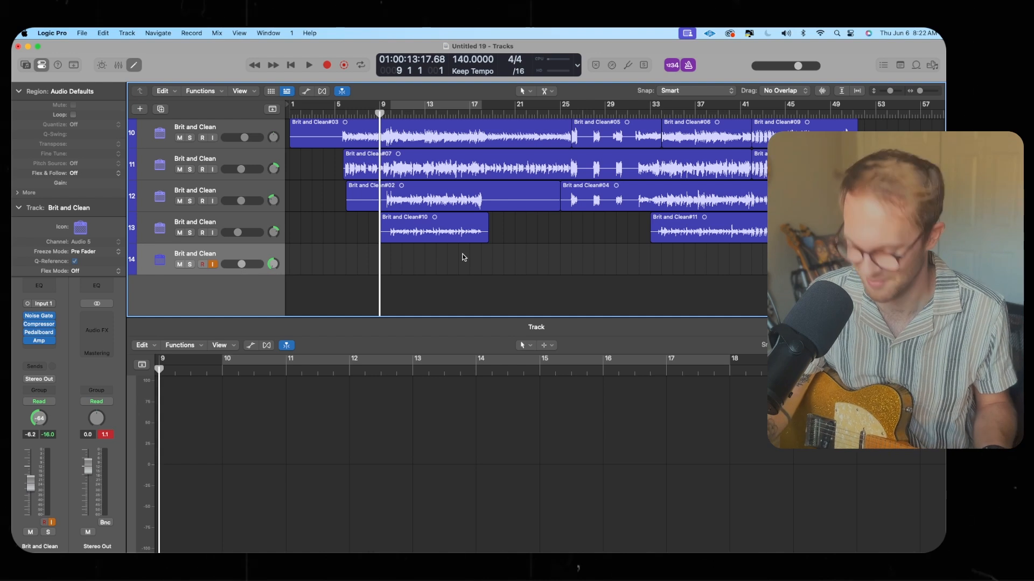
key("r")
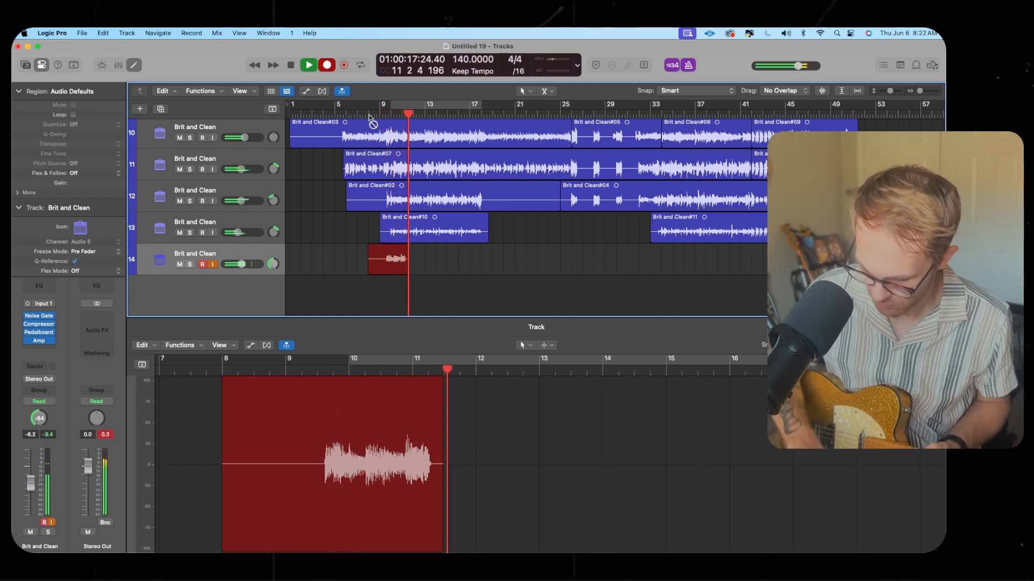
key("space")
key("BackSpace")
key("Return")
left_click(369, 114)
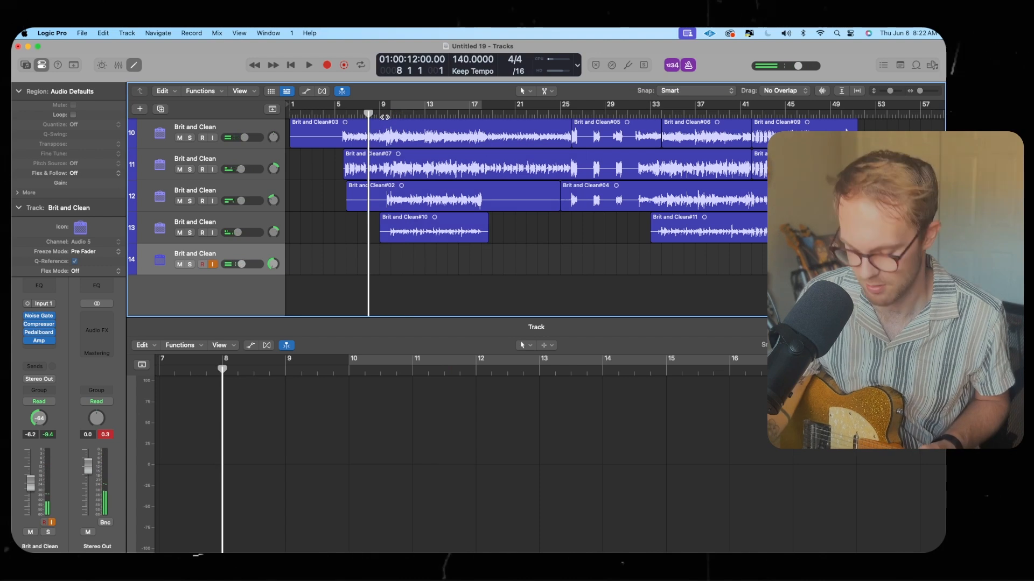
key("r")
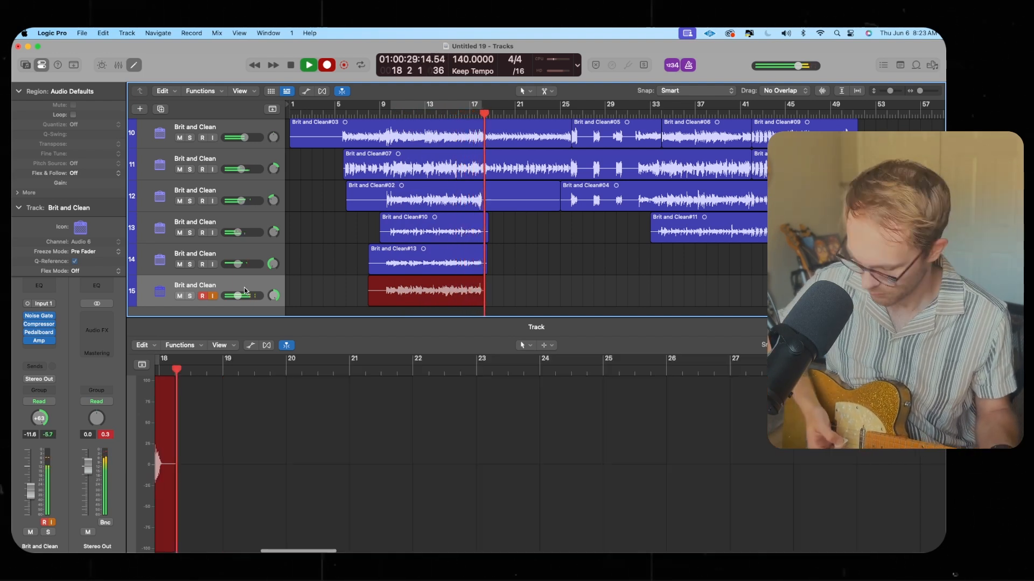
key("space")
Set a cycle over bars 9–17, select the two new guitar tracks, and adjust their volume while playing back
left_click(407, 107)
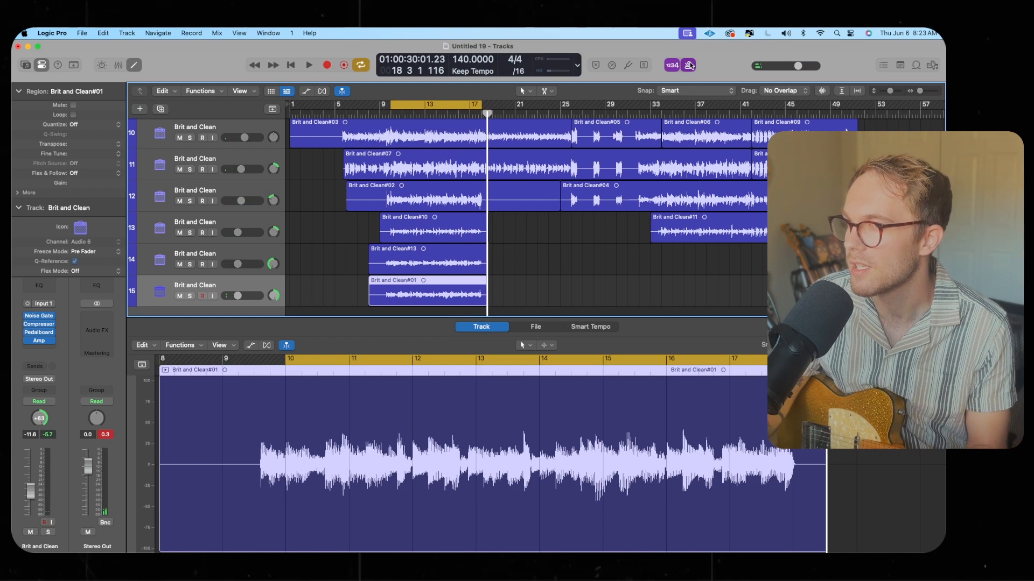
left_click(246, 257, "shift")
left_click_drag(237, 264, 55, 267)
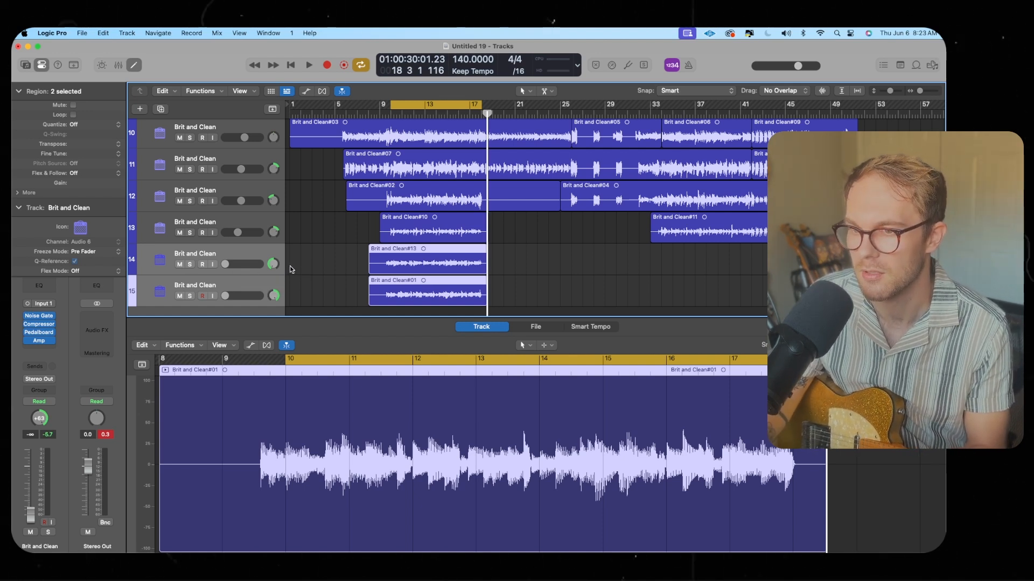
key("space")
left_click_drag(228, 264, 239, 264)
key("space")
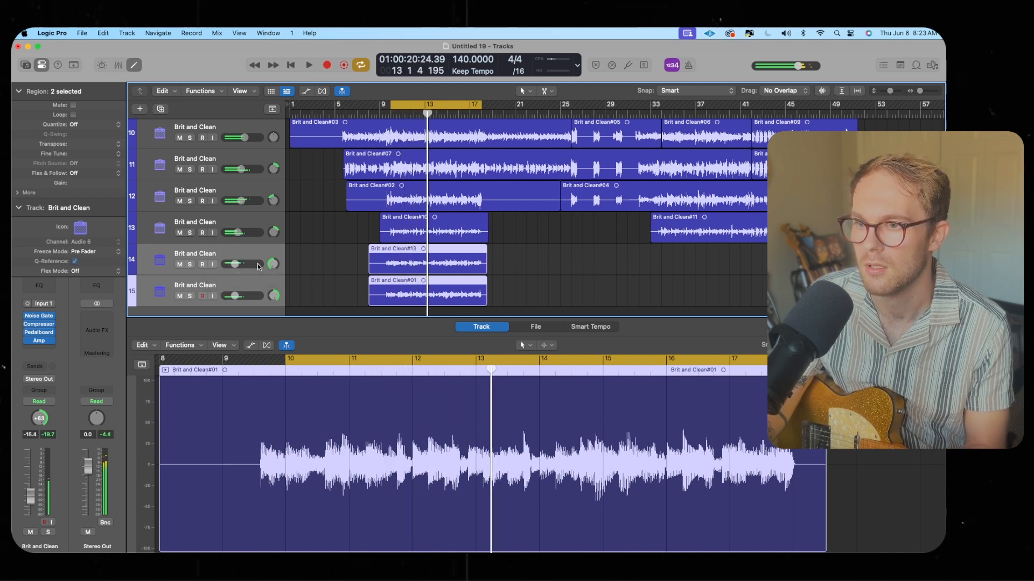
Mute and unmute, then solo and unsolo the two new guitar takes while listening back
key("ctrl+m")
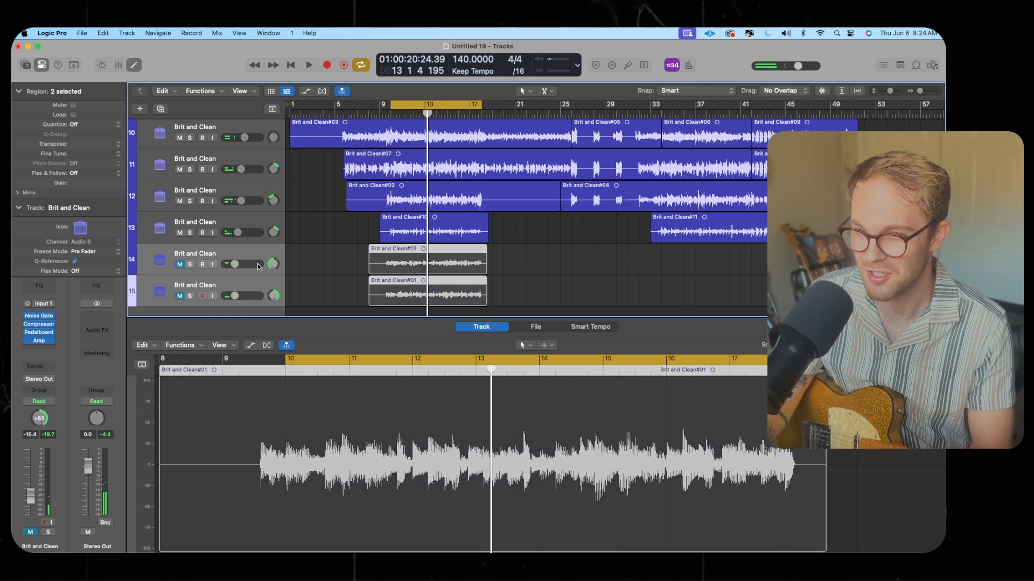
key("space")
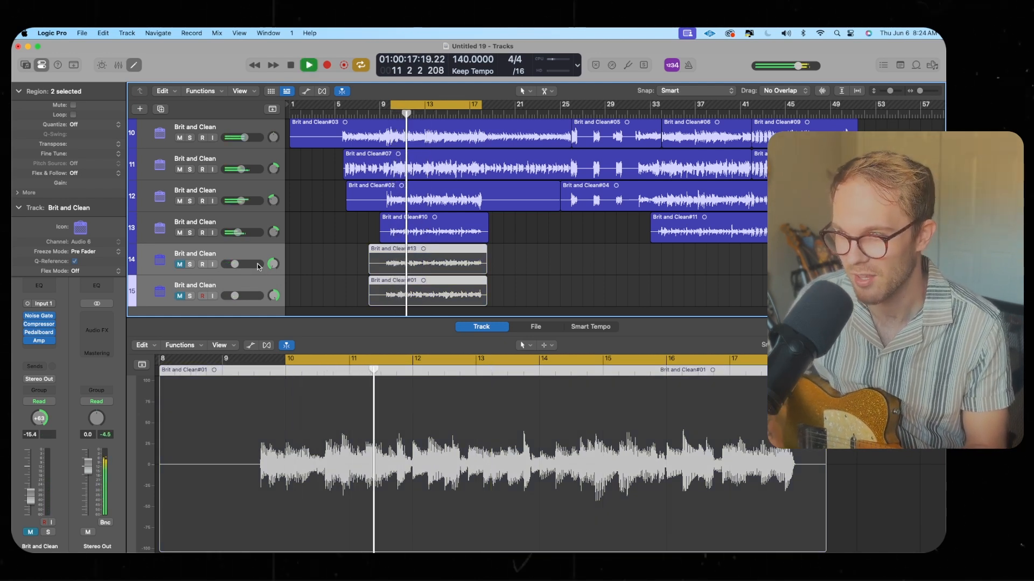
key("ctrl+m")
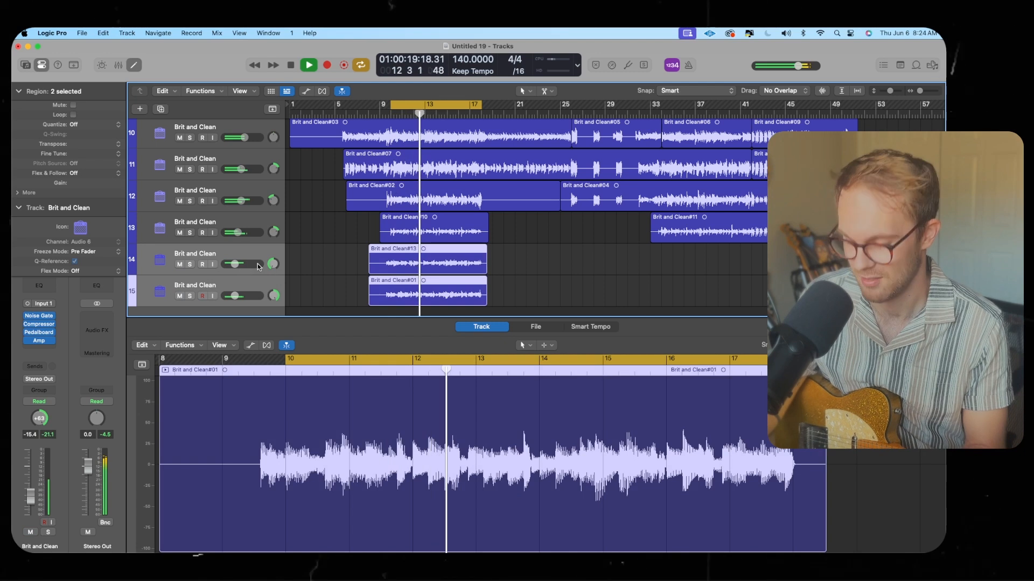
key("ctrl+s")
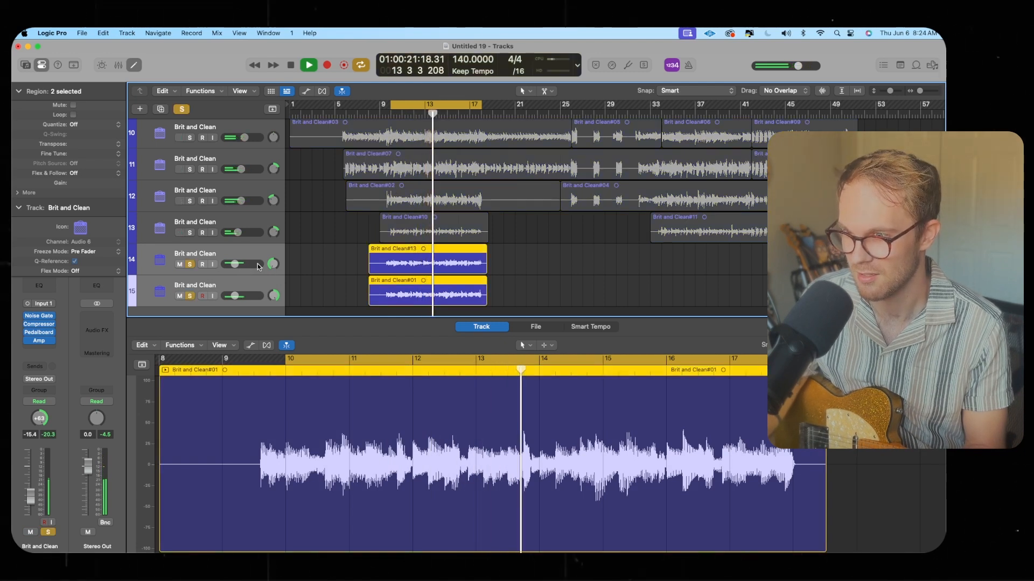
key("ctrl+s")
key("space")
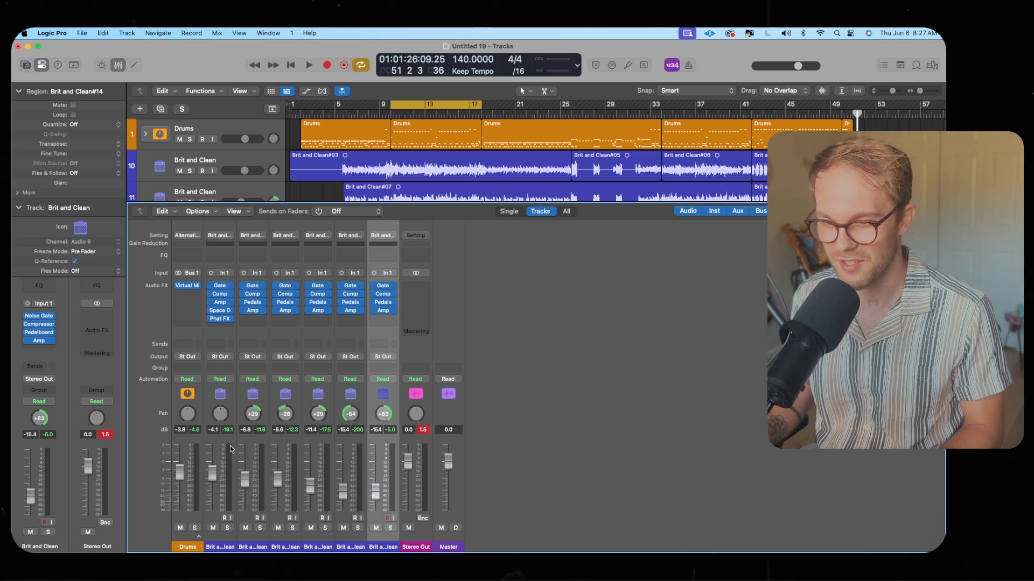
Pull down the faders of all the Brit and Clean guitar channels together in the Mixer
left_click(230, 449, "shift")
left_click_drag(212, 472, 213, 511)
left_click(106, 435)
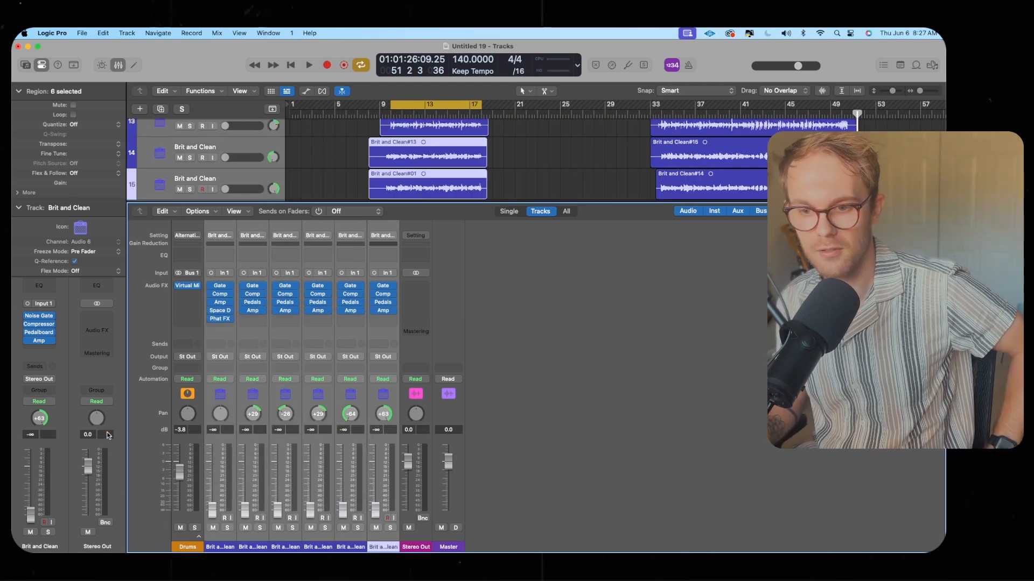
left_click(193, 441)
left_click(410, 105)
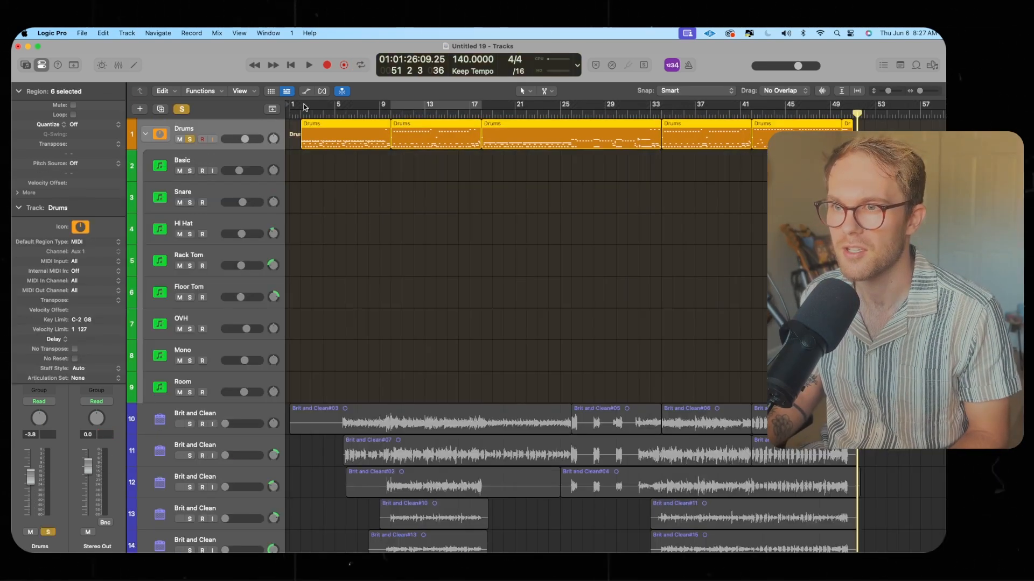
Open the first Drums region in the Piano Roll and delete its drum notes before bar 9
left_click_drag(419, 105, 333, 105)
left_click(403, 204)
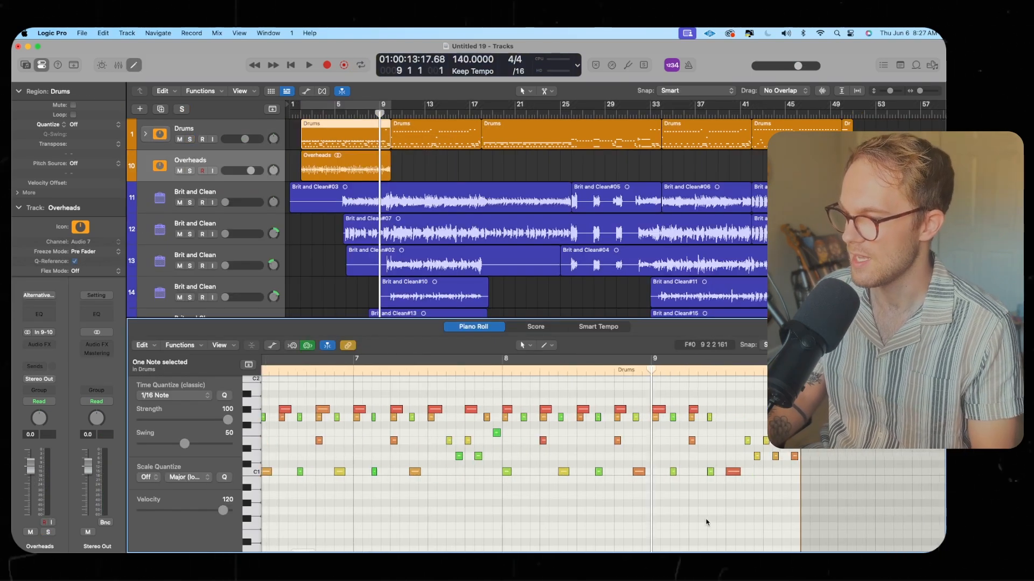
scroll(706, 522, "up", 3)
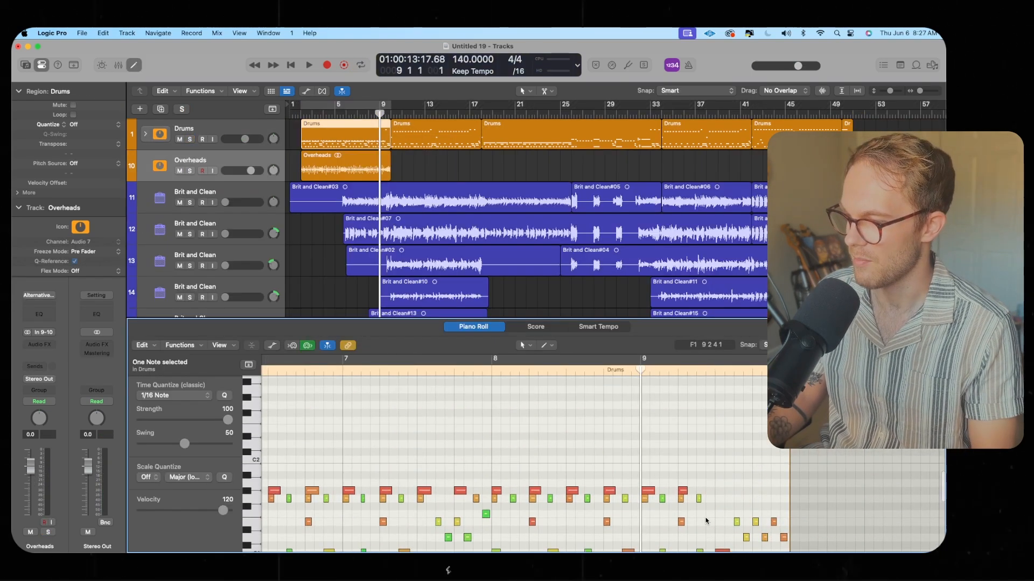
left_click_drag(708, 528, 232, 407)
key("Delete")
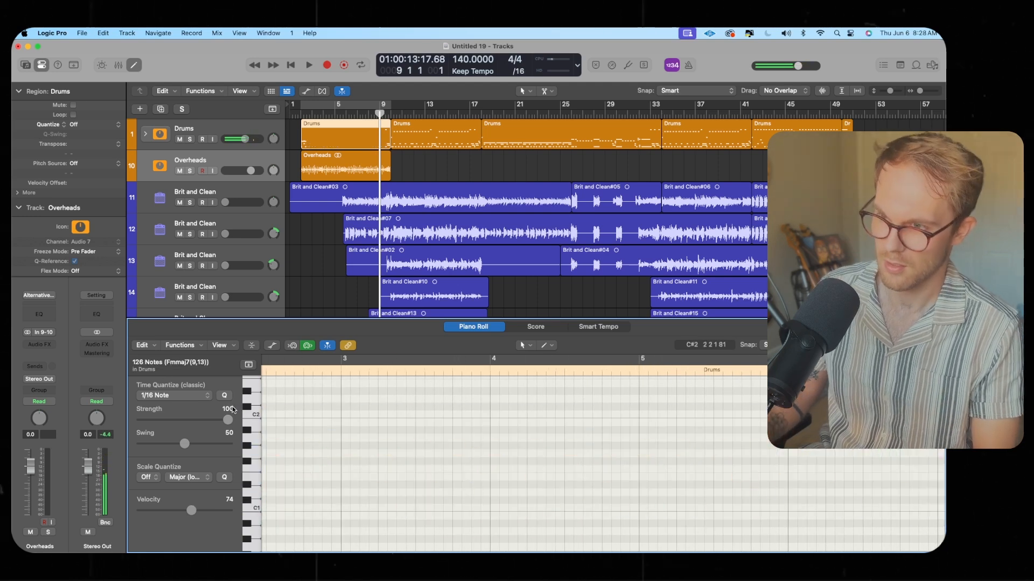
scroll(429, 415, "left", 5)
left_click_drag(475, 531, 299, 409)
scroll(468, 415, "right", 10)
scroll(469, 415, "up", 4)
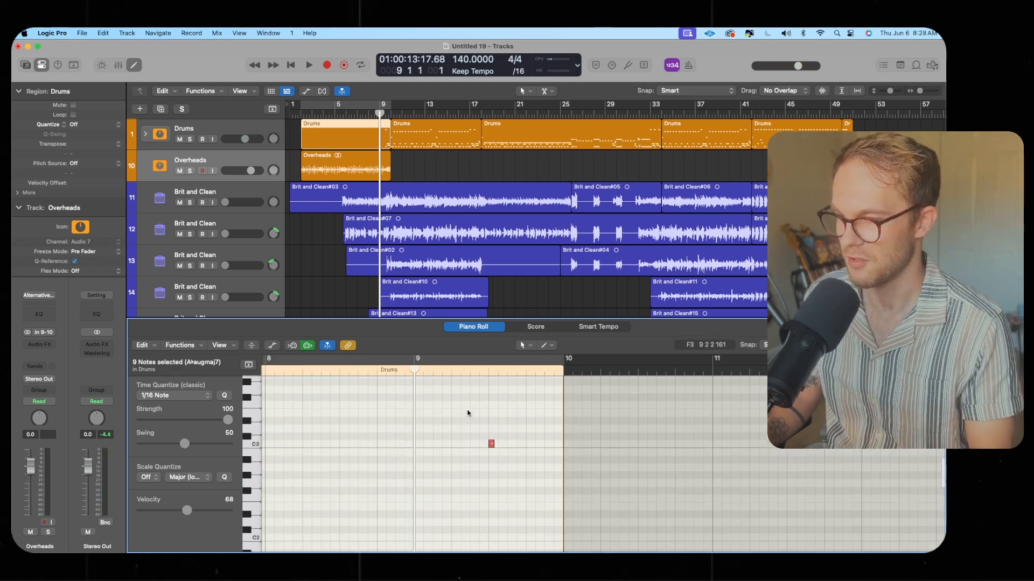
left_click(493, 373)
scroll(511, 410, "down", 1)
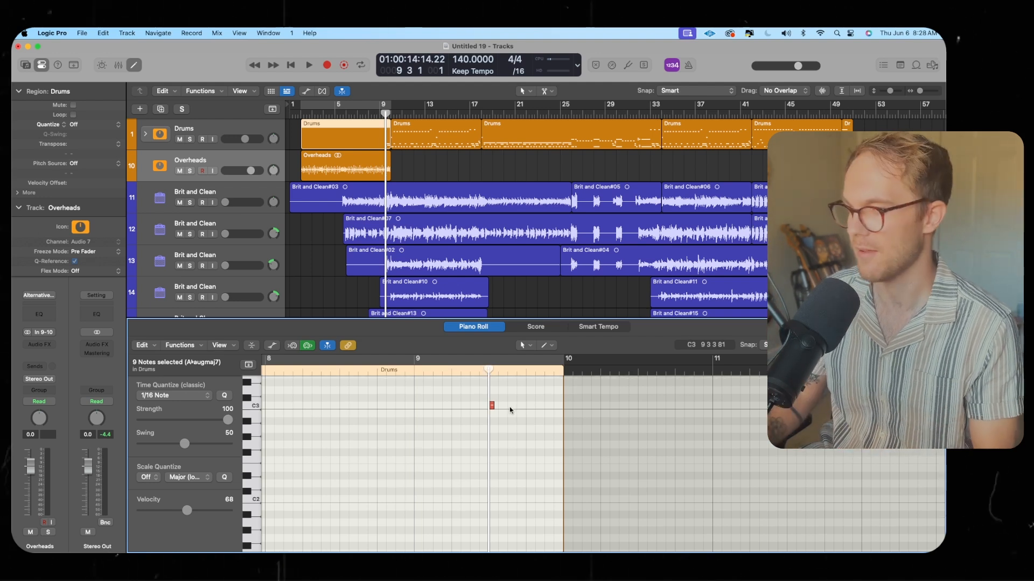
Zoom in around bar 9 and play back the transition from the Overheads region into the Drums
key("space")
key("space")
left_click(383, 114)
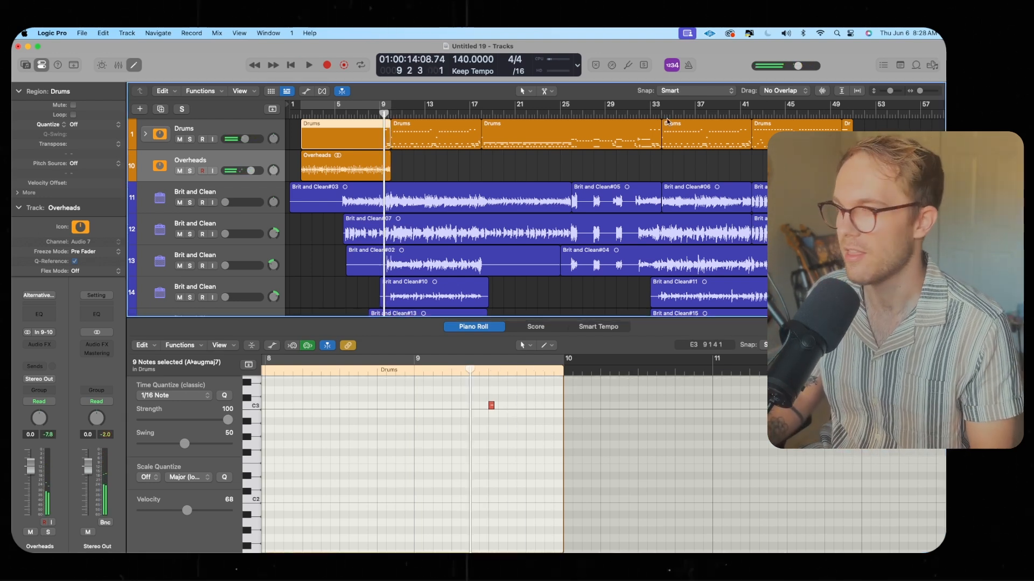
left_click_drag(919, 91, 923, 91)
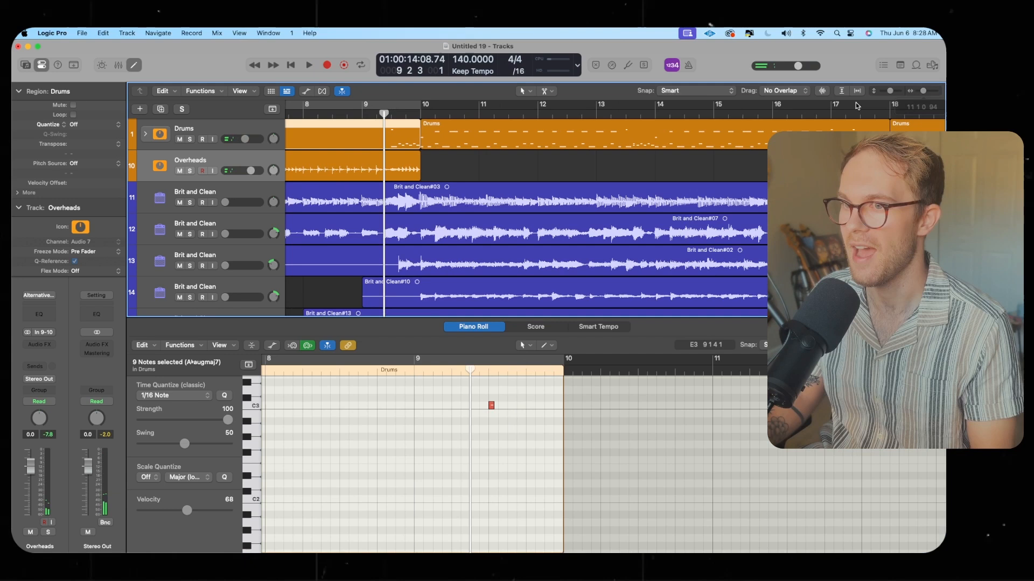
left_click(396, 161)
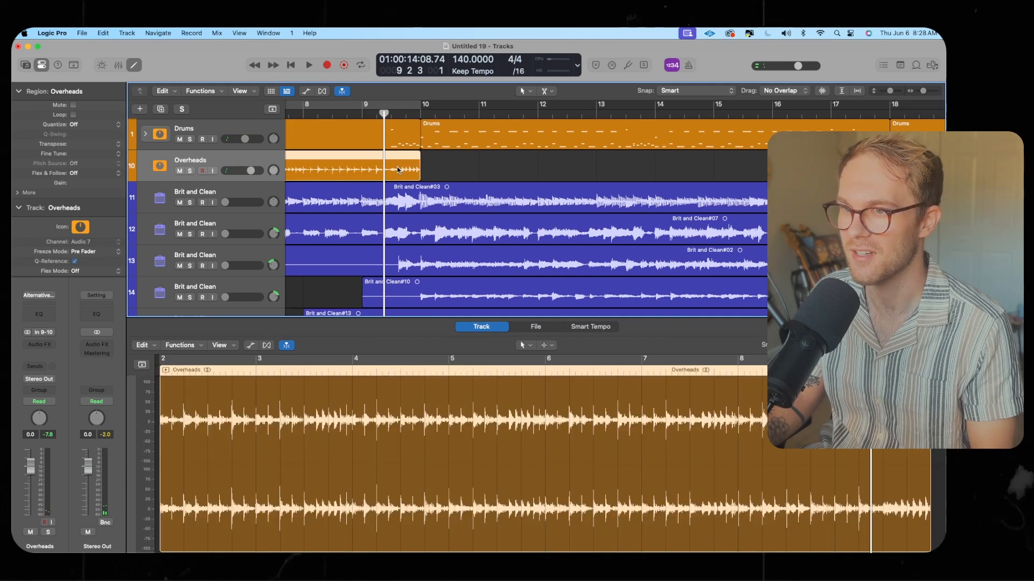
left_click(392, 113)
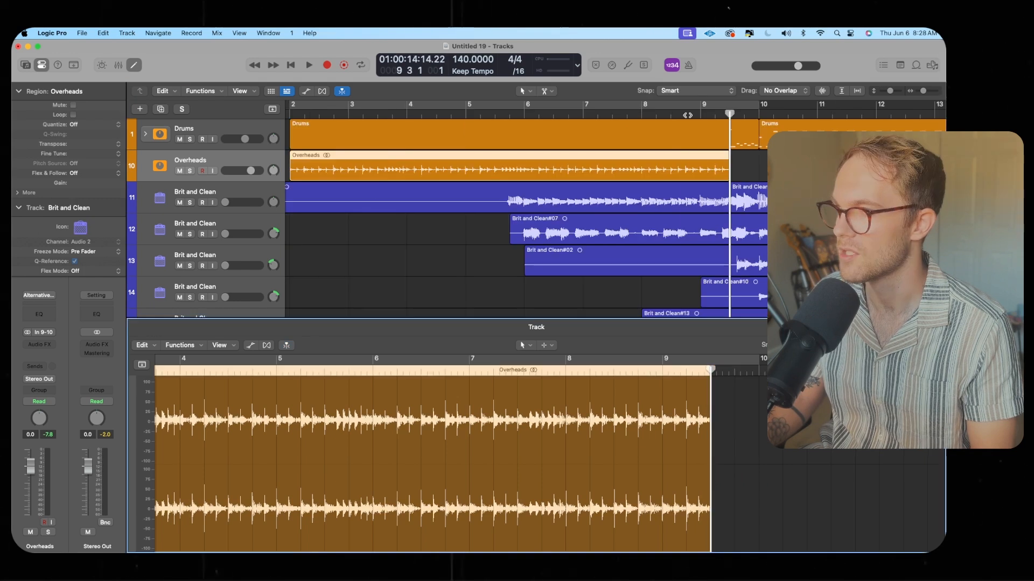
left_click(685, 115)
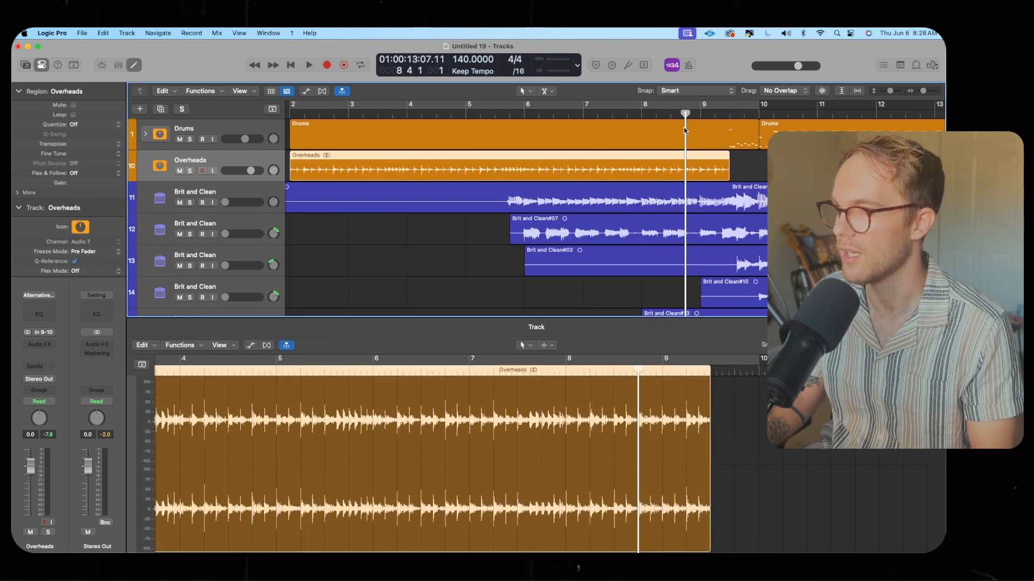
key("space")
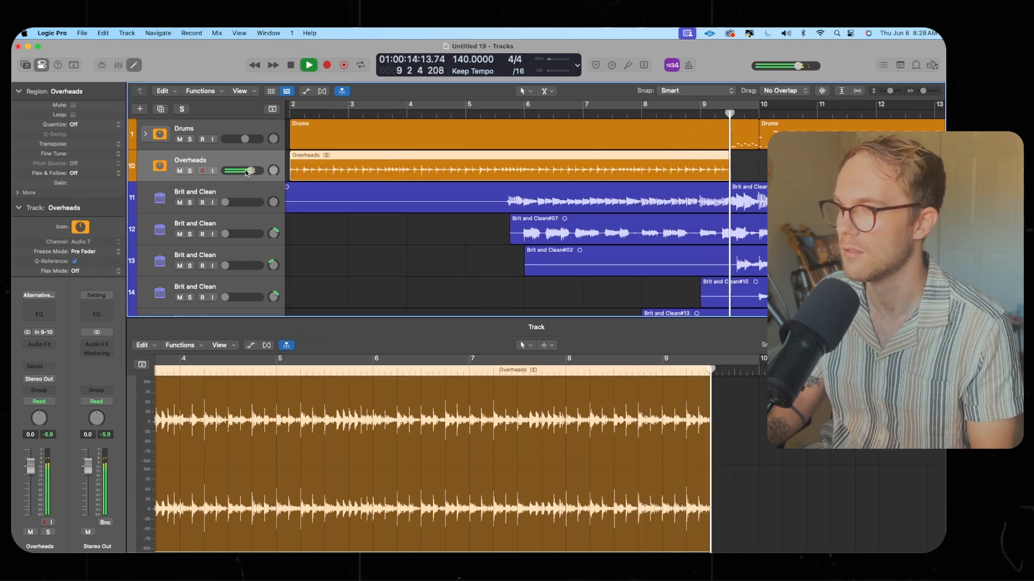
key("space")
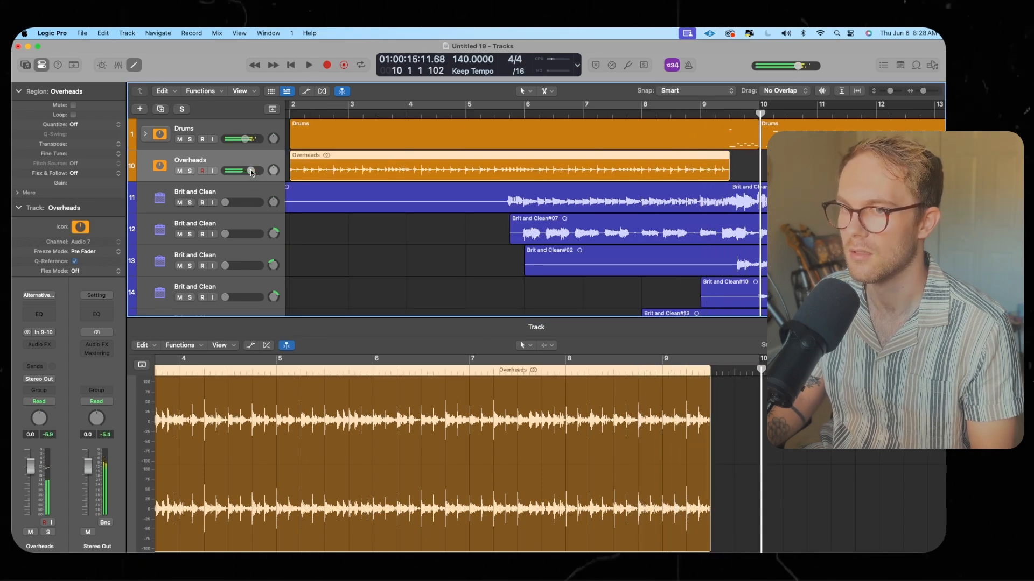
Move the playhead near bar 7 and solo the Overheads region
left_click(607, 115)
scroll(531, 128, "left", 2)
key("u")
key("s")
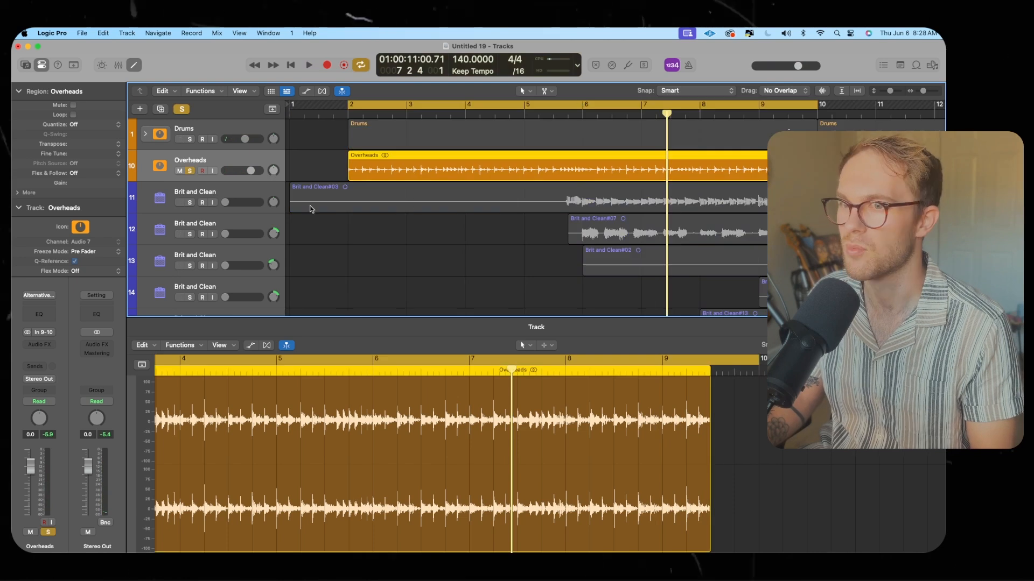
Insert the ChromaGlow plug-in into the Overheads track's audio effects
left_click(39, 345)
mouse_move(63, 510)
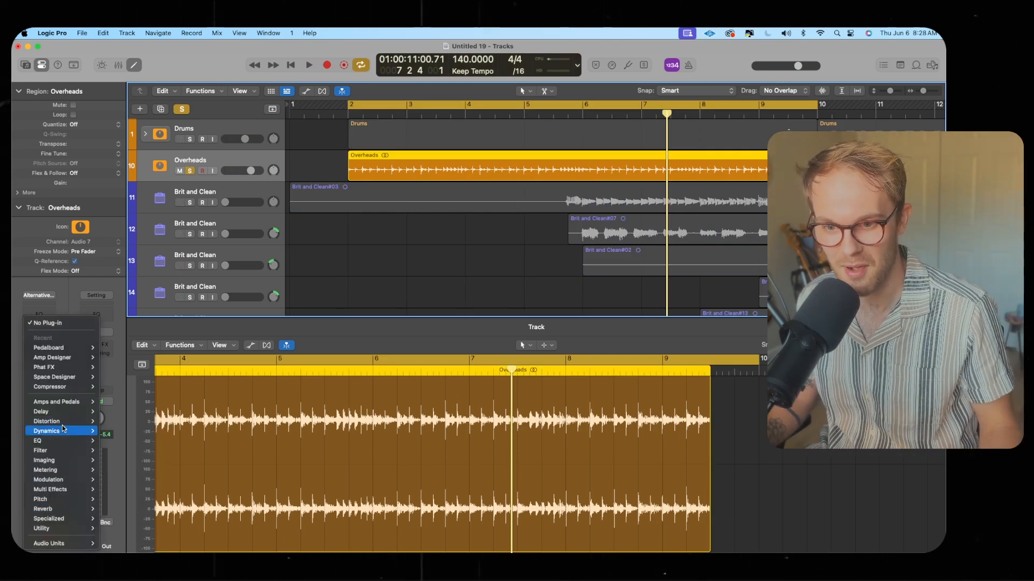
mouse_move(66, 425)
mouse_move(134, 431)
left_click(182, 431)
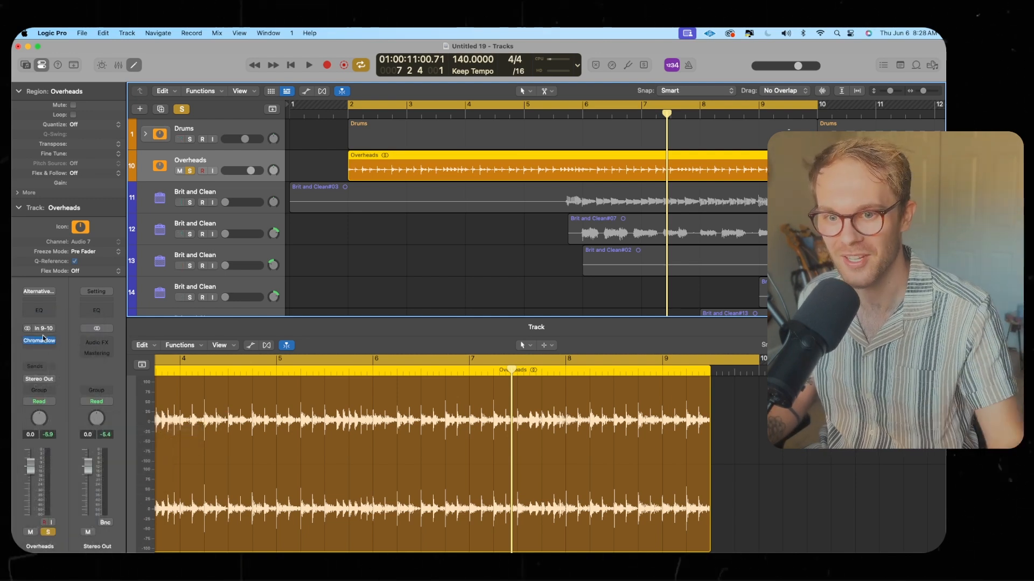
Play the overheads and set ChromaGlow's Drive to about 73%
left_click_drag(494, 233, 365, 262)
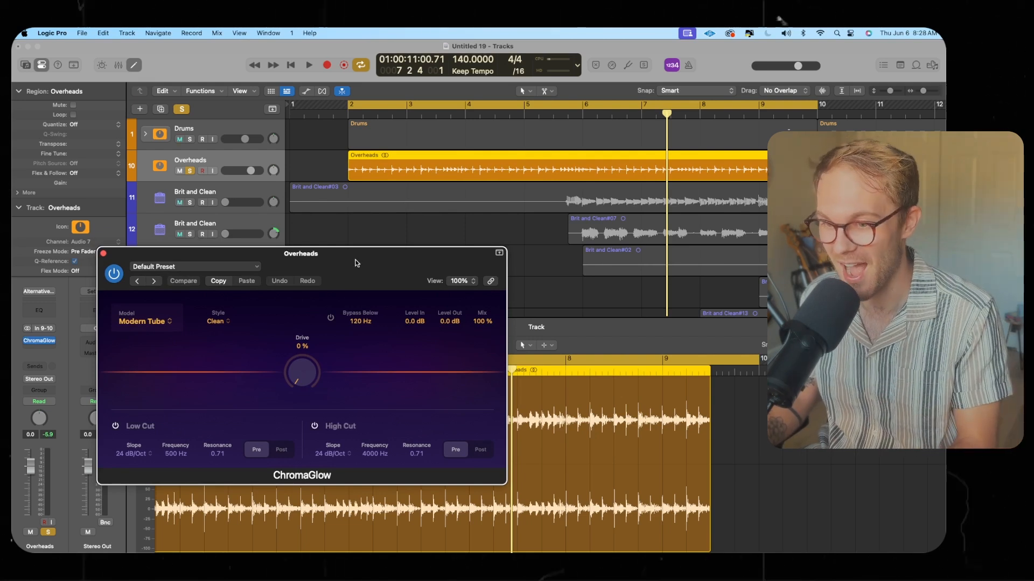
key("space")
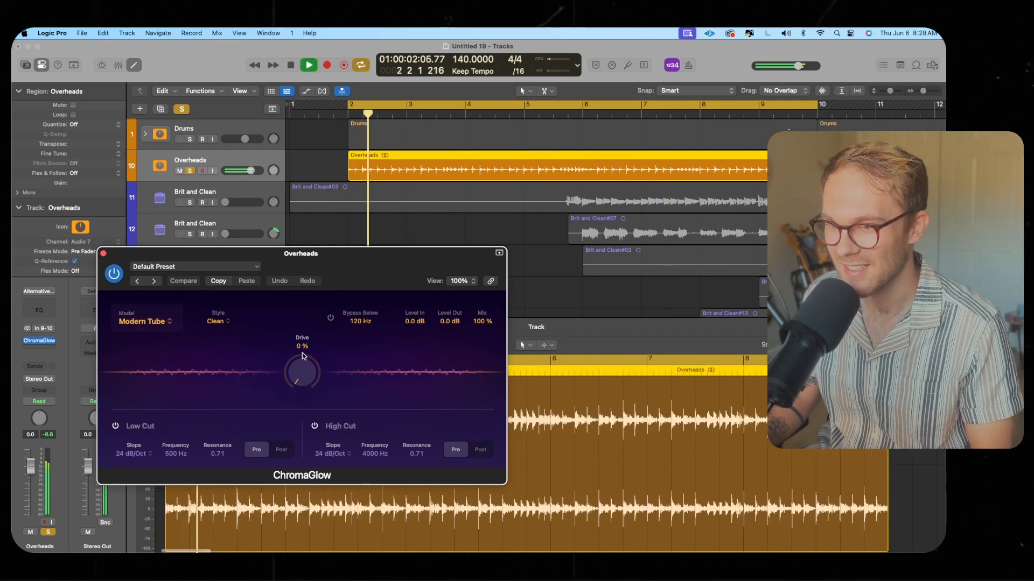
left_click_drag(302, 371, 229, 333)
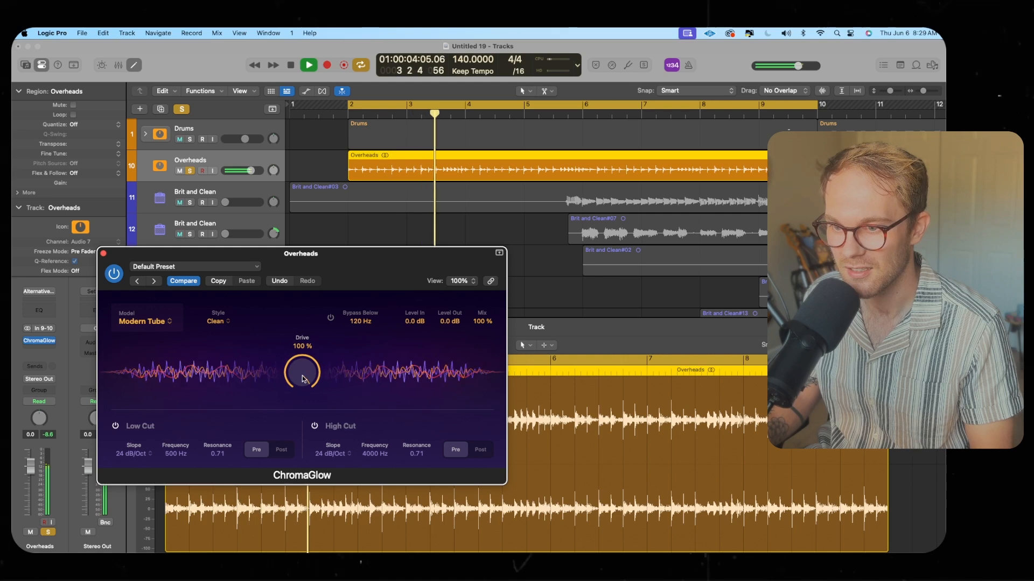
left_click_drag(302, 376, 300, 414)
Switch ChromaGlow to the Retro Tube model with the Colorful style and set Drive to about 78%
left_click(155, 328)
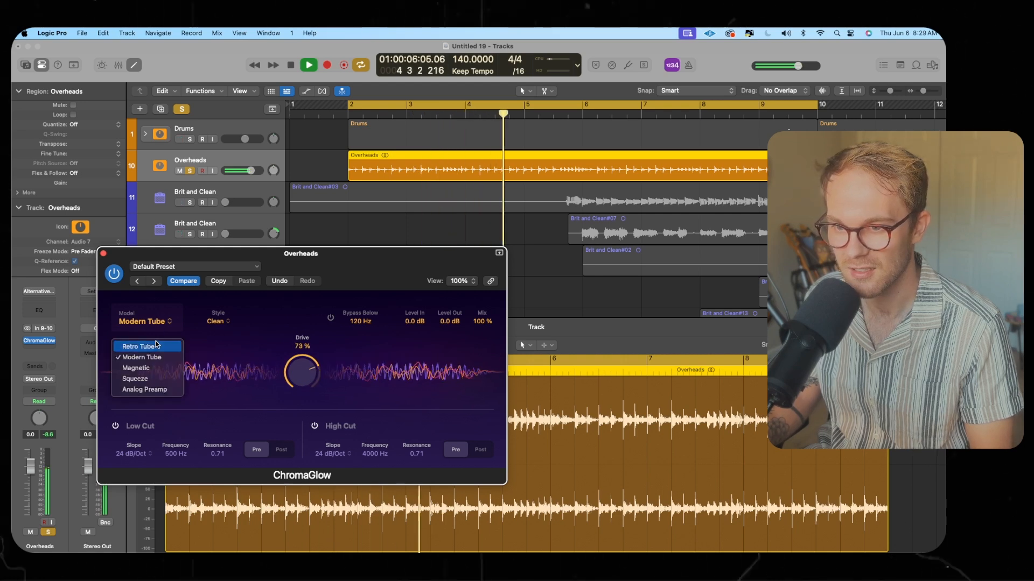
left_click(152, 347)
left_click(222, 325)
left_click(284, 362)
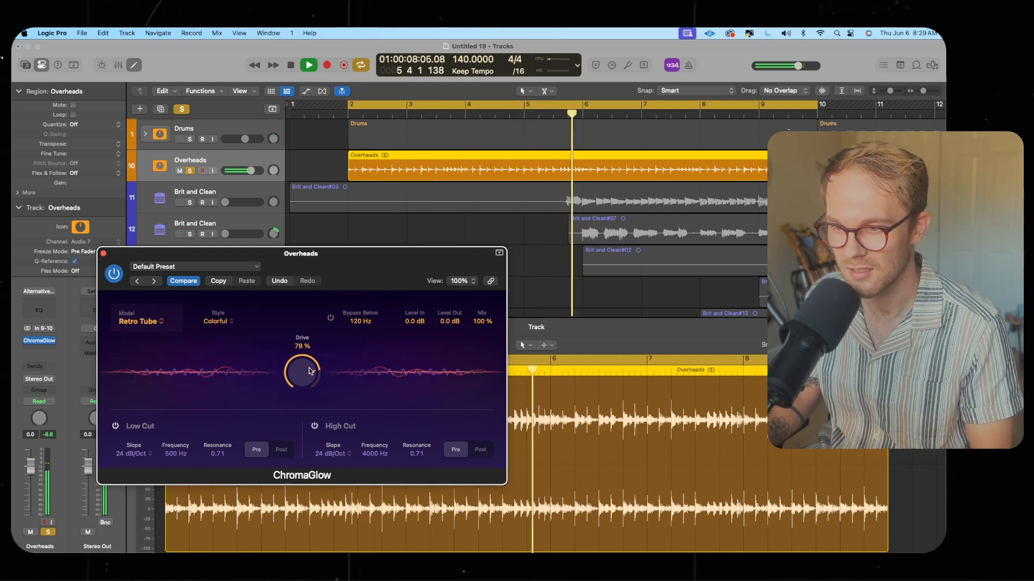
Enable ChromaGlow's Low Cut filter on the Overheads and adjust its cutoff frequency
left_click_drag(309, 372, 312, 367)
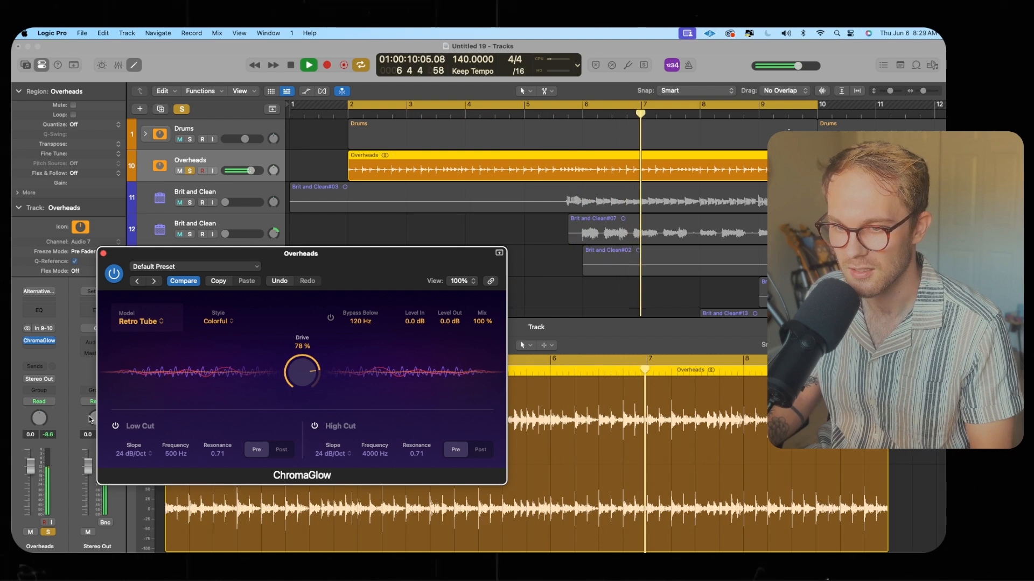
left_click(117, 426)
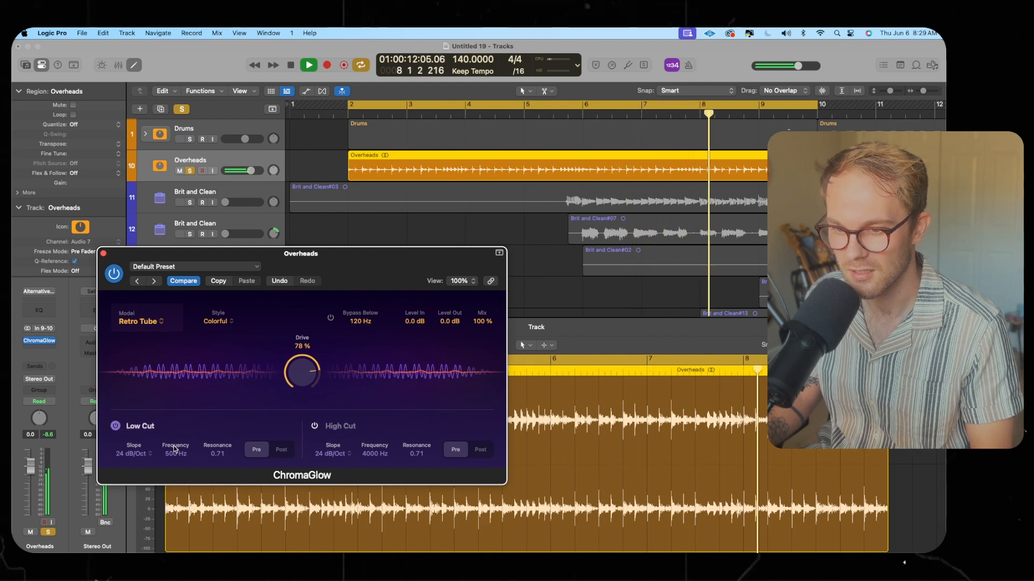
left_click_drag(175, 454, 170, 480)
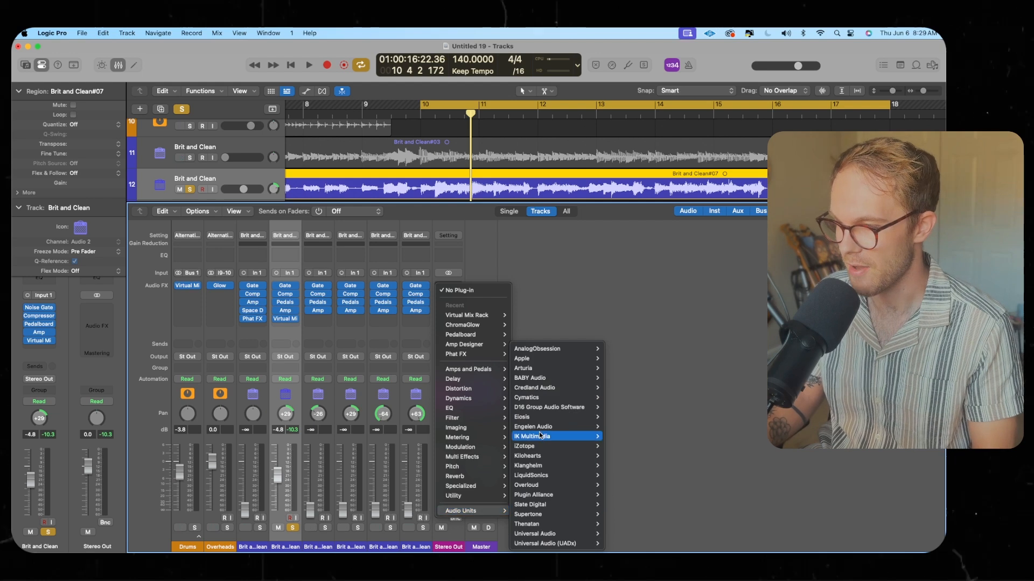
Insert a Gain plug-in on the Stereo Out channel
left_click(575, 507)
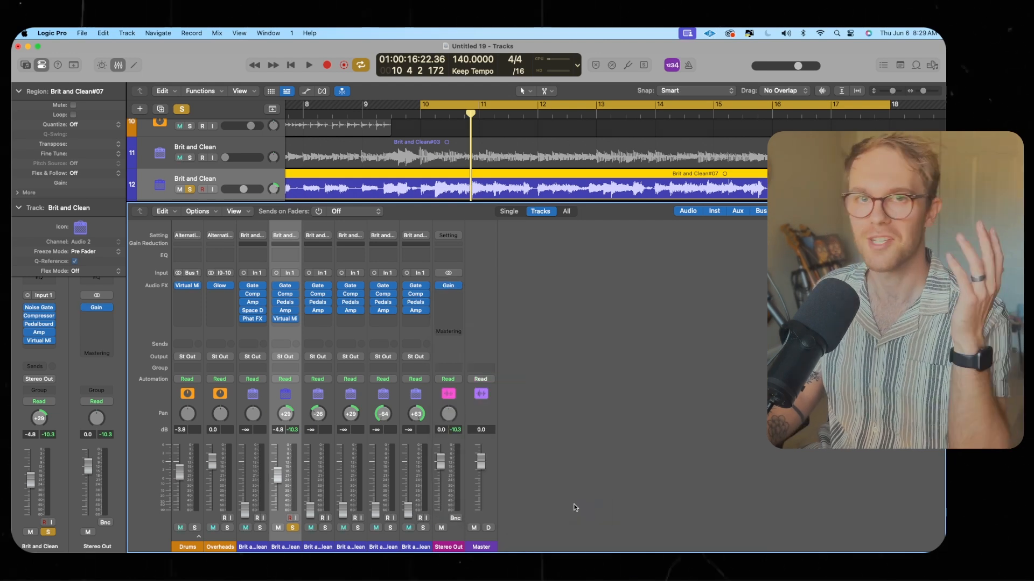
left_click(449, 286)
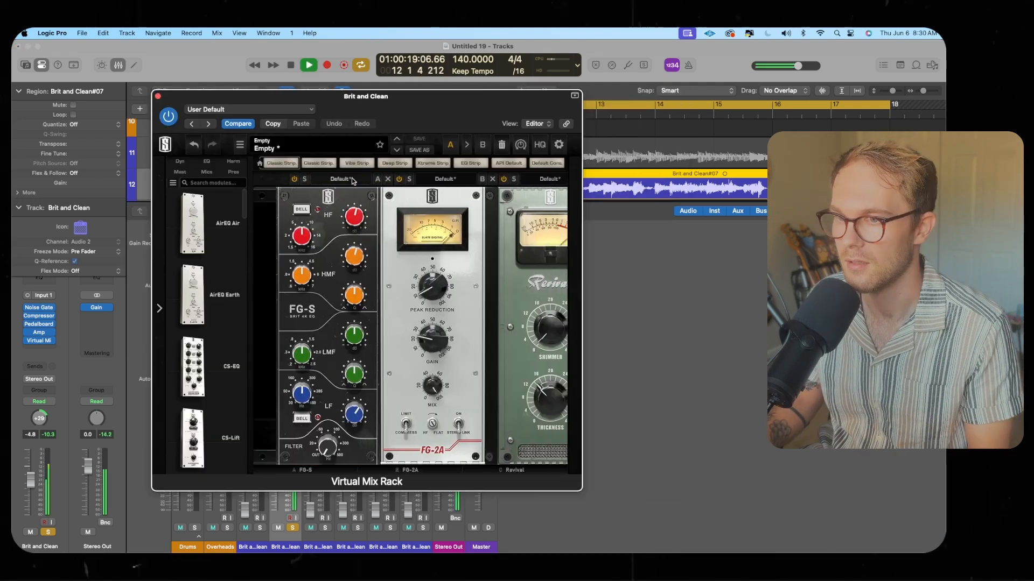
Open the Brit and Clean track's Virtual Mix Rack and load an FG-116 Vintage compressor into the first slot
left_click(354, 180)
left_click(353, 180)
left_click(354, 179)
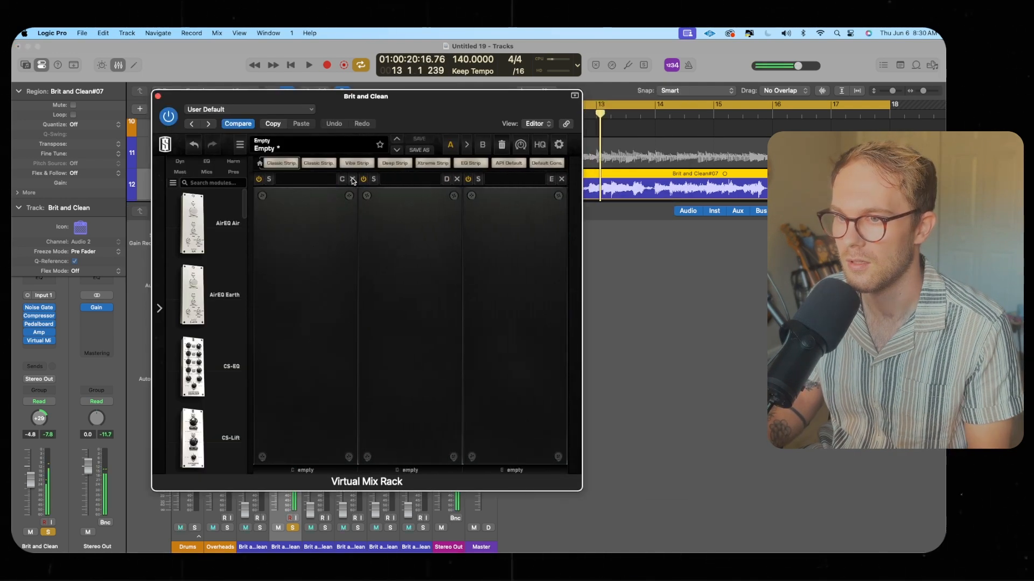
key("space")
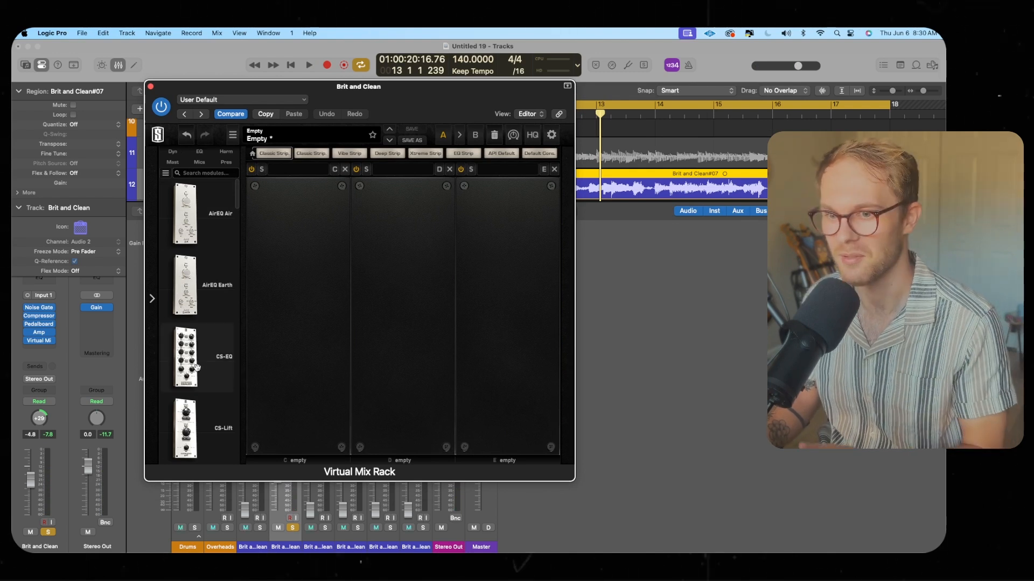
left_click(173, 152)
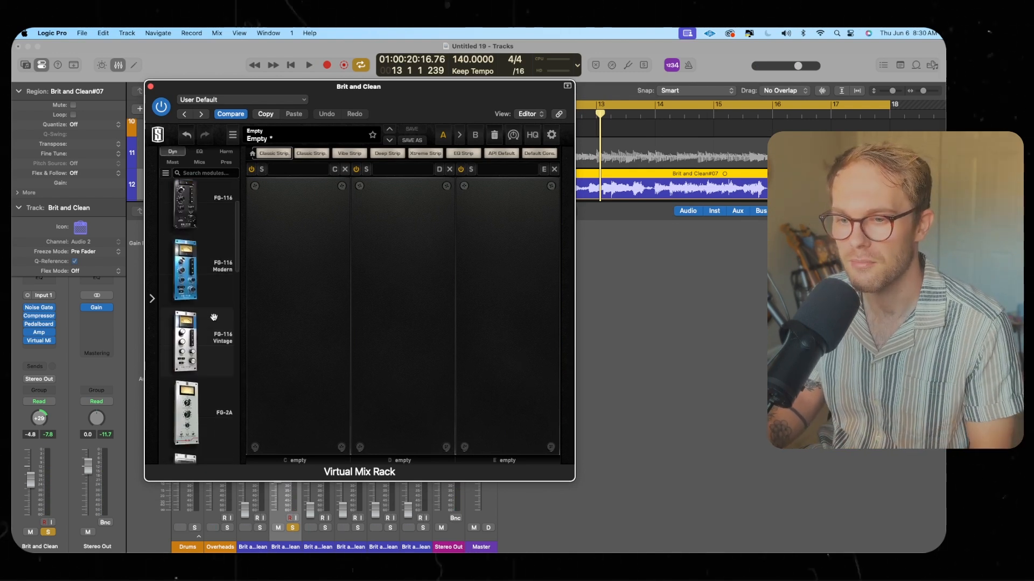
left_click_drag(197, 340, 302, 336)
Play the track and set the FG-116's input and output knobs, with output about -13 dB
key("space")
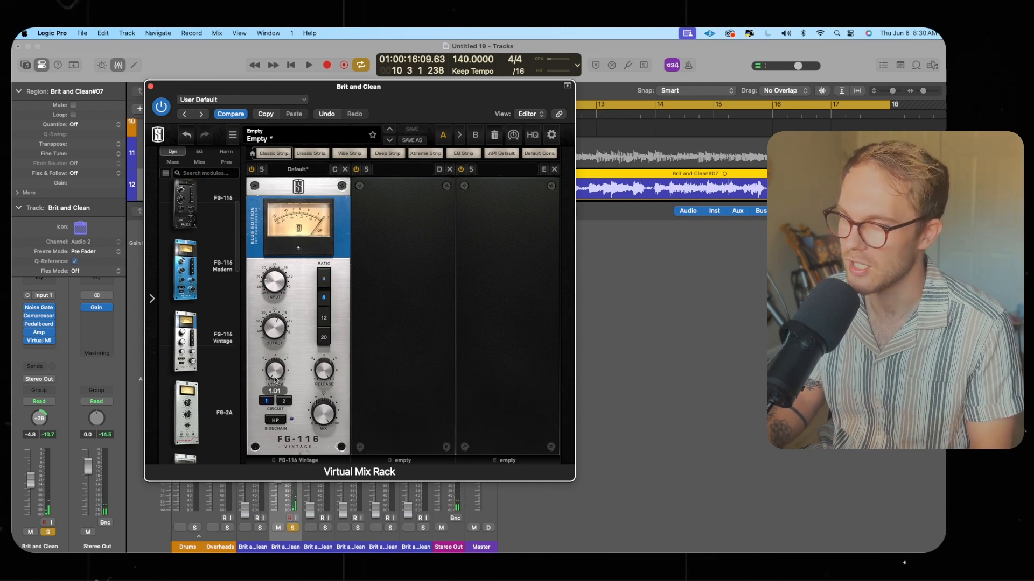
key("space")
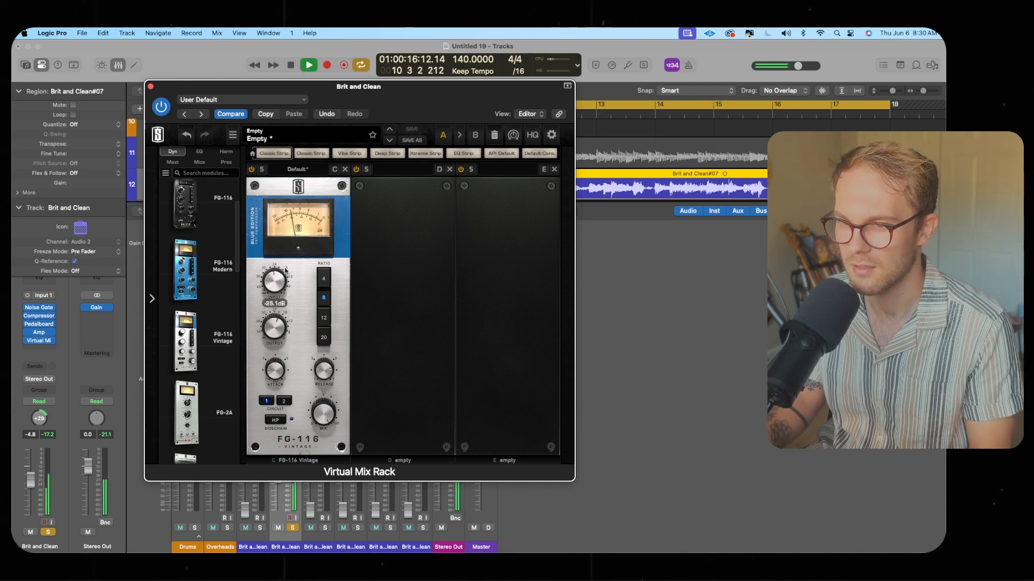
left_click_drag(282, 278, 281, 282)
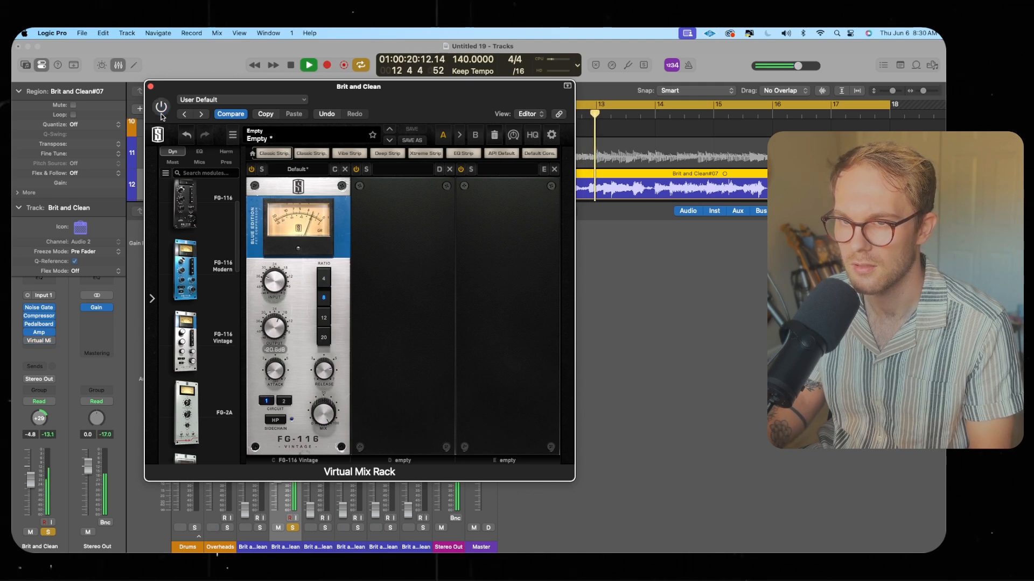
left_click_drag(279, 331, 278, 323)
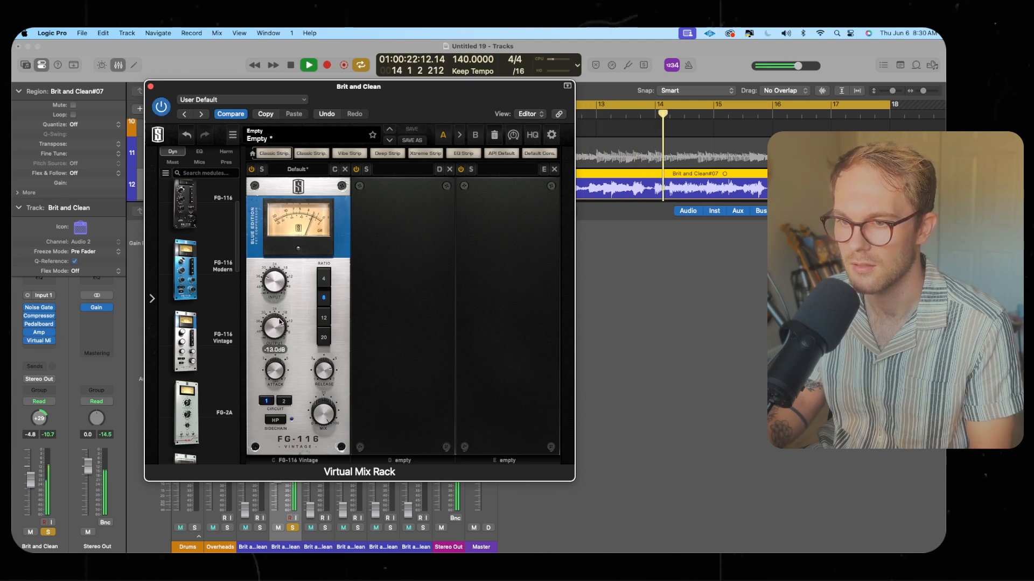
Add a CS-EQ module to the rack's second slot and adjust its low-mid band during playback
key("space")
left_click(199, 151)
left_click_drag(186, 270, 380, 382)
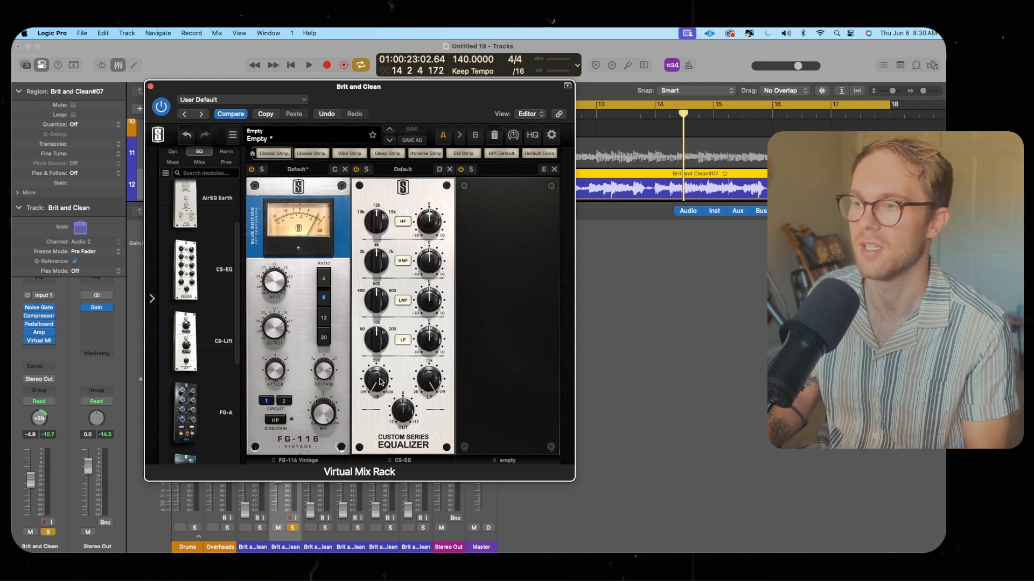
key("space")
left_click_drag(380, 383, 383, 361)
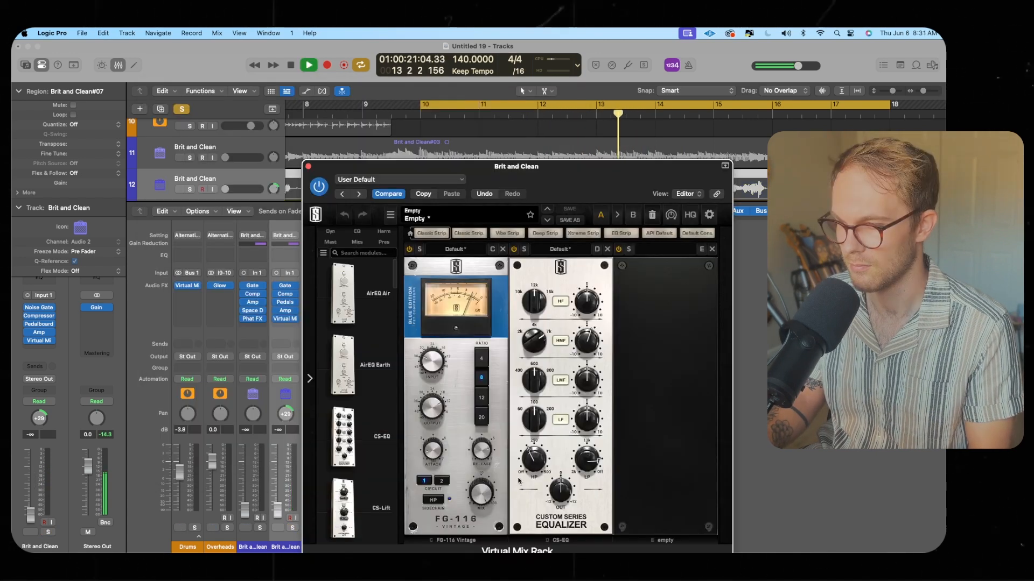
Set the CS-EQ's high-mid gain and low cut to about 378 Hz, then close the rack window
left_click_drag(533, 462, 533, 468)
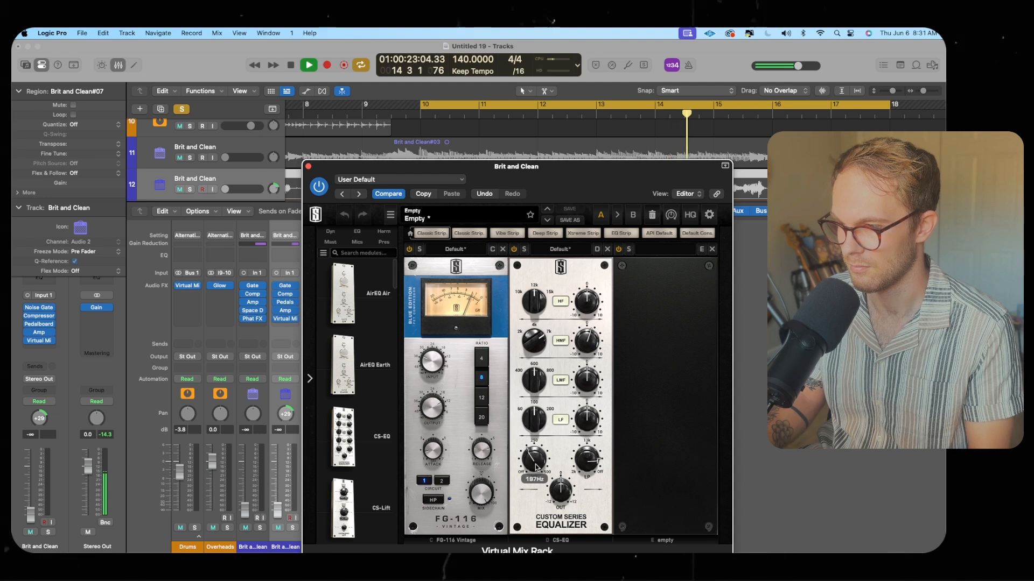
left_click_drag(593, 383, 535, 358)
left_click_drag(588, 383, 588, 378)
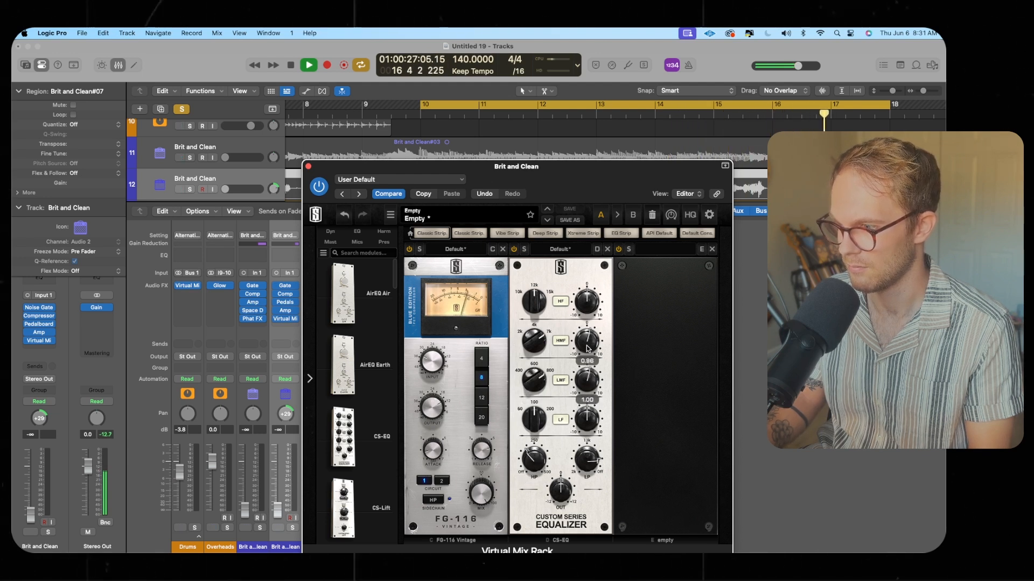
left_click(308, 167)
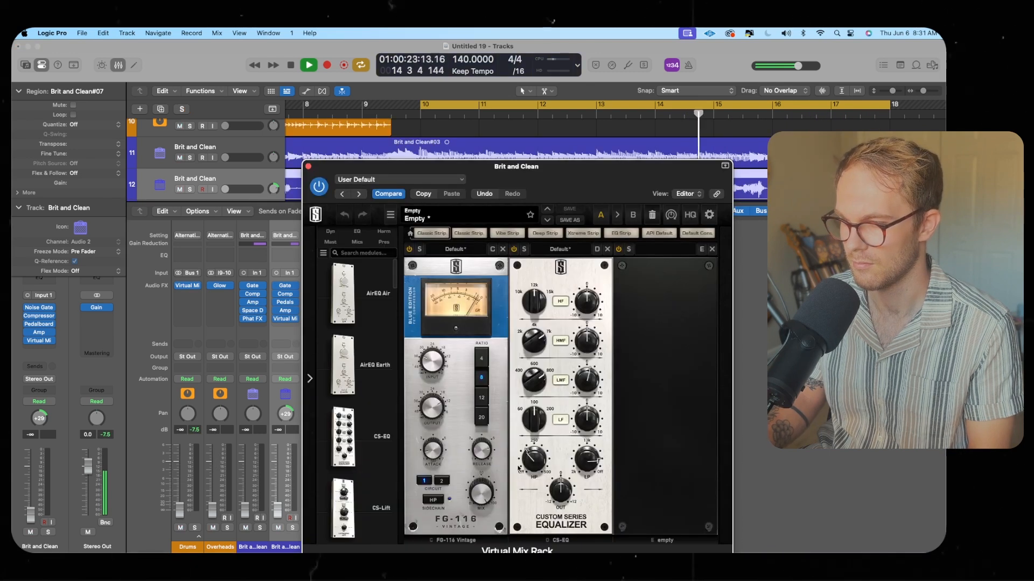
left_click_drag(541, 451, 541, 453)
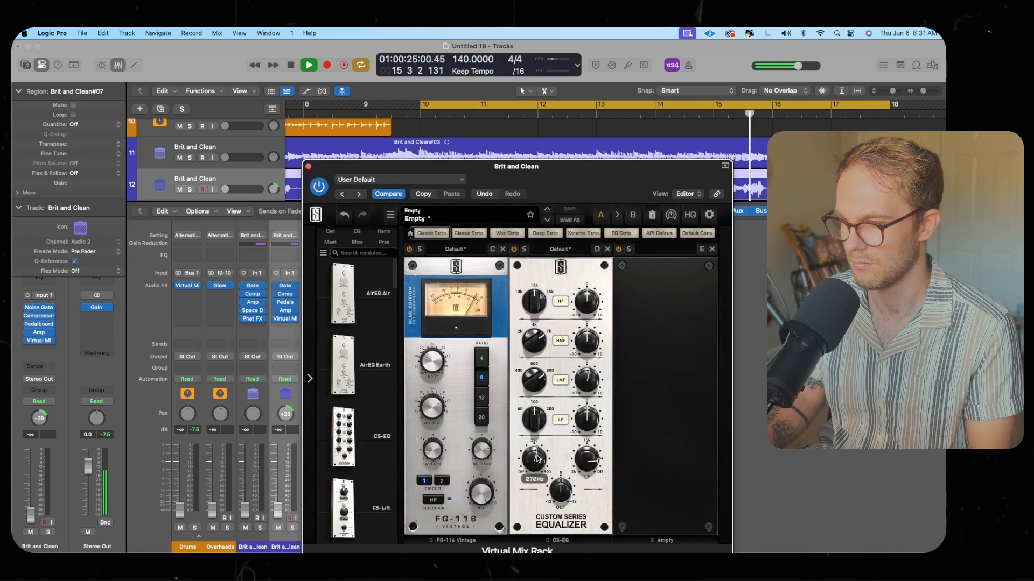
left_click(309, 167)
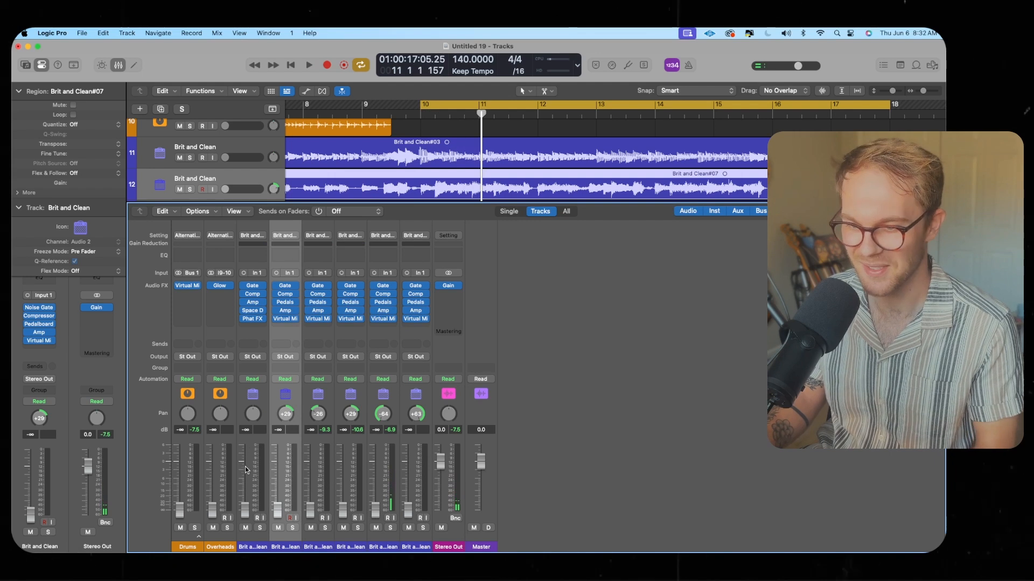
Assign a magenta colour to the Bass track
left_click(253, 472)
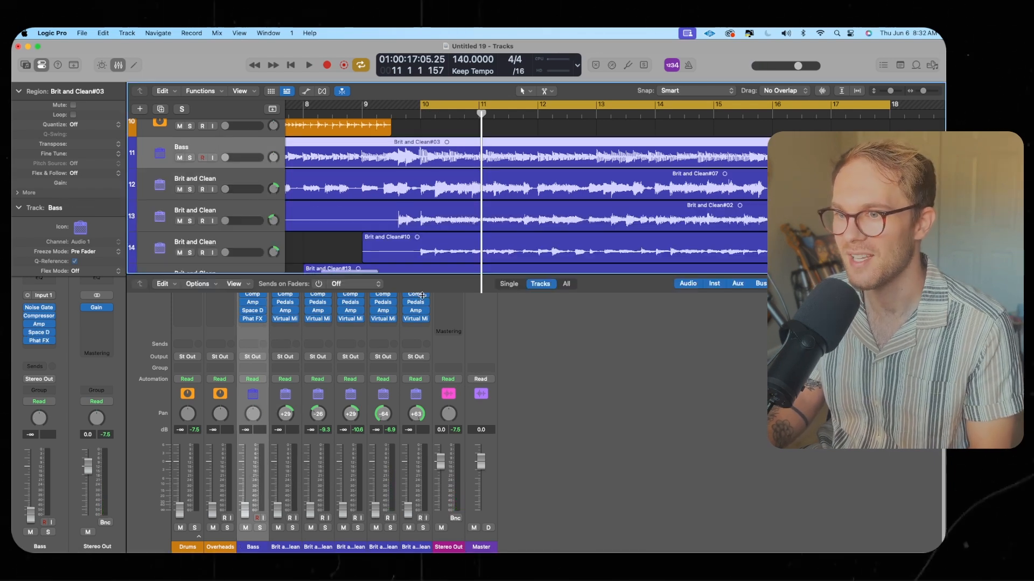
scroll(340, 280, "up", 3)
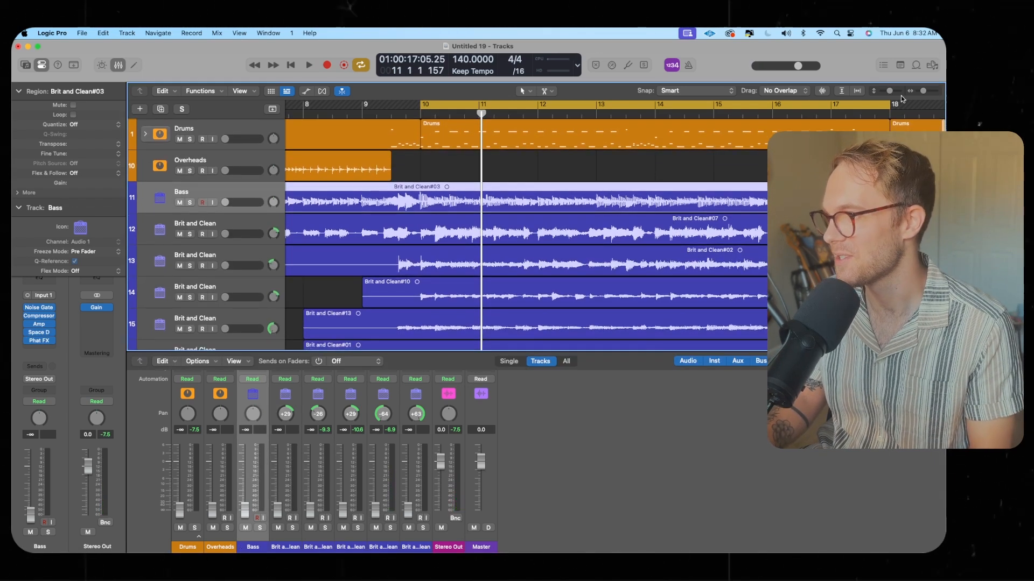
left_click_drag(922, 92, 917, 93)
left_click_drag(889, 92, 883, 94)
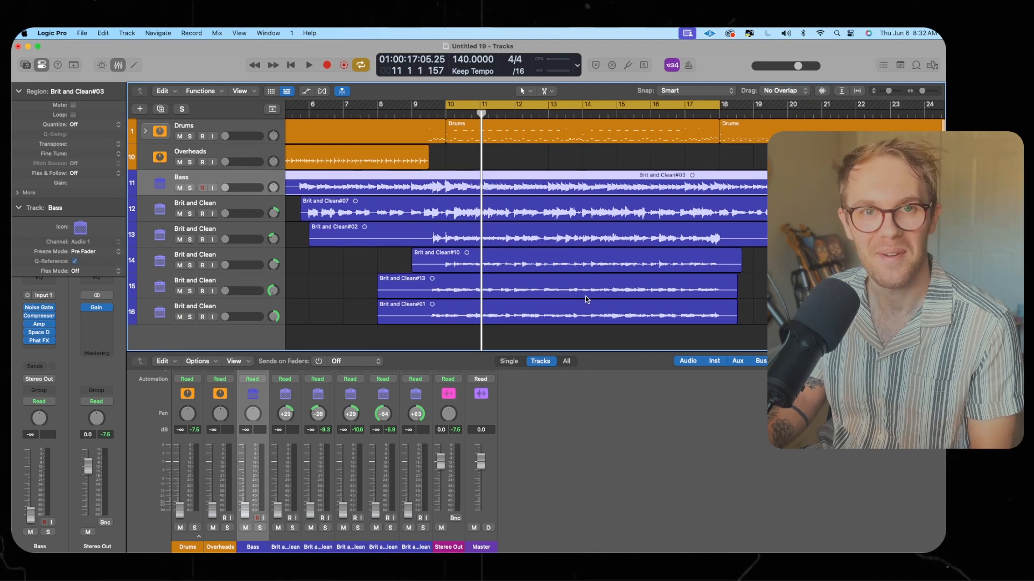
scroll(517, 280, "left", 1)
scroll(565, 261, "right", 5)
left_click(640, 264)
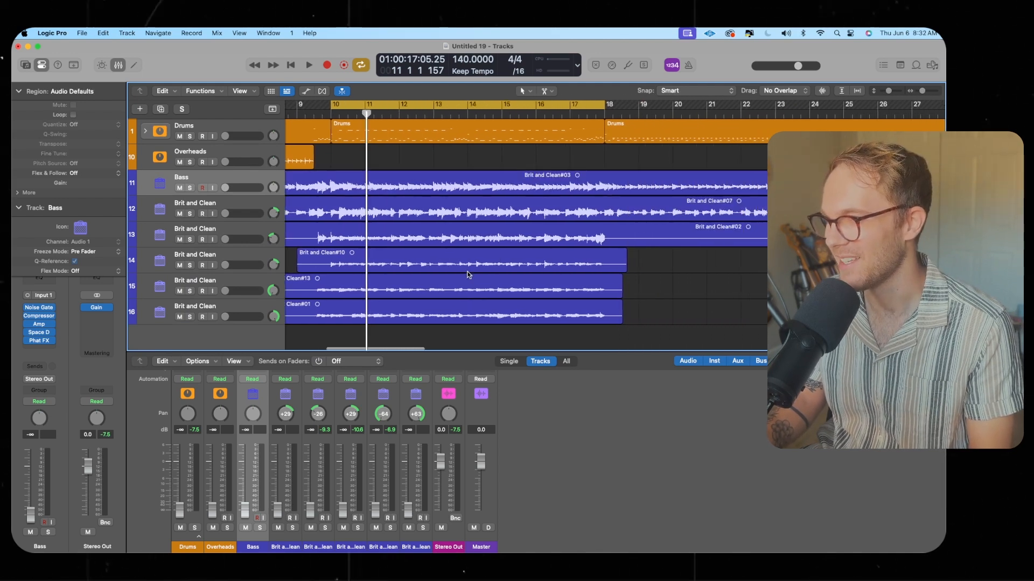
scroll(431, 258, "left", 1)
left_click(394, 210)
right_click(234, 180)
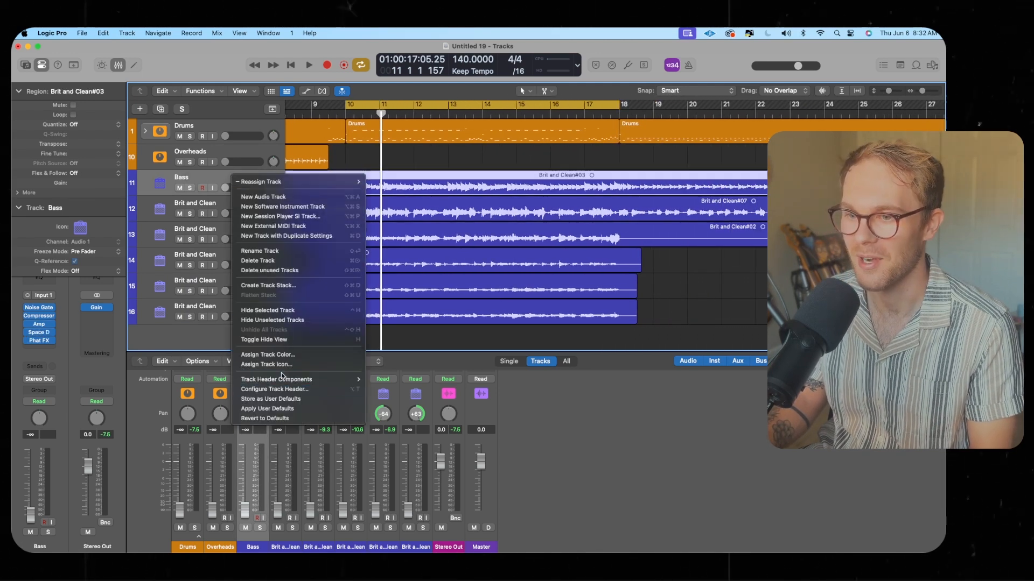
left_click(295, 355)
left_click(18, 496)
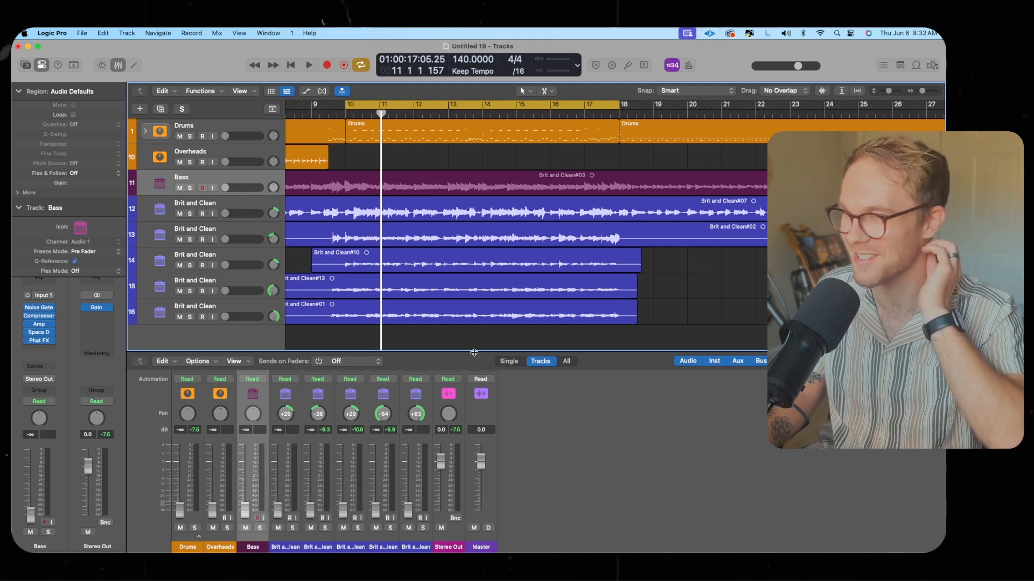
Enlarge the mixer, play the song, and set the Drums fader to -2.0 dB and Bass to -4.0 dB
left_click_drag(474, 353, 483, 278)
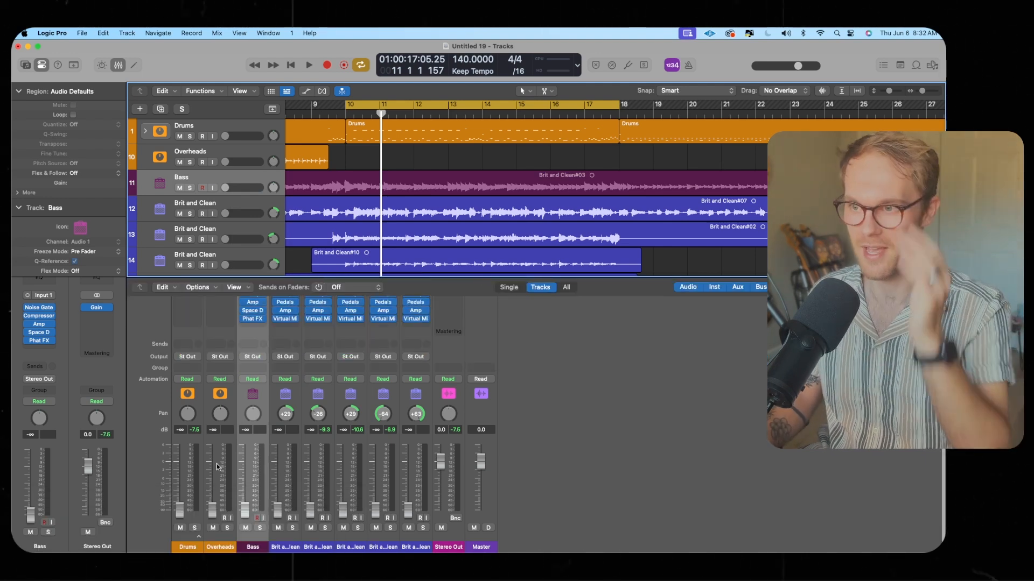
key("space")
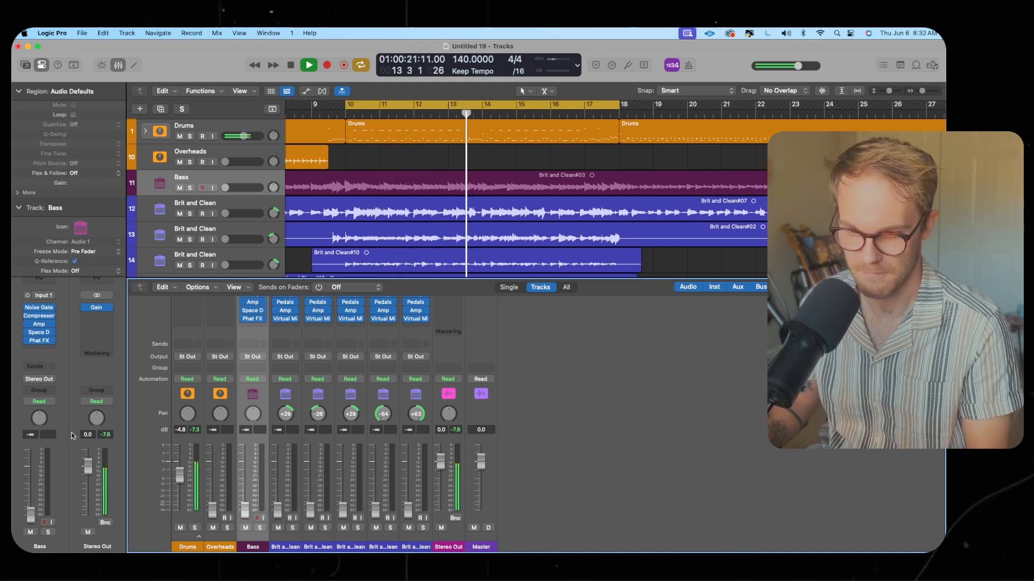
left_click_drag(173, 494, 173, 486)
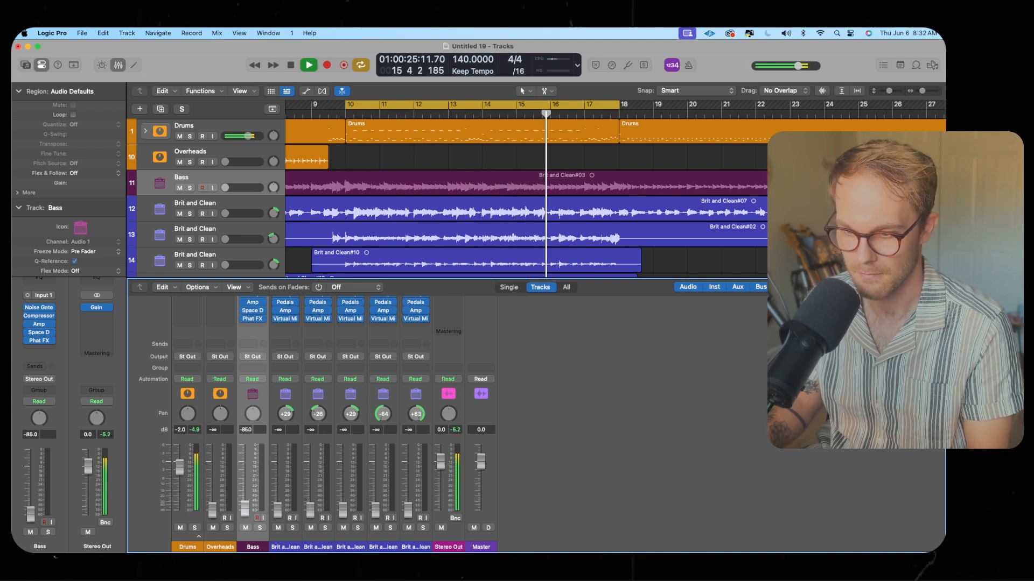
left_click_drag(31, 514, 31, 487)
left_click_drag(244, 483, 246, 473)
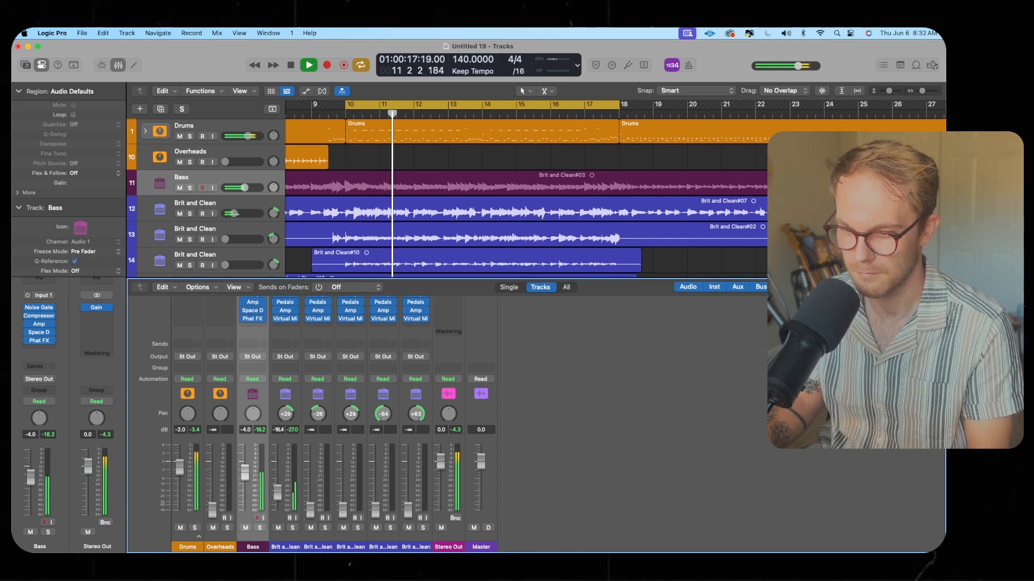
Set the first two Brit and Clean faders to -5.8 dB and -9.2 dB, then stop playback
left_click_drag(278, 509, 278, 476)
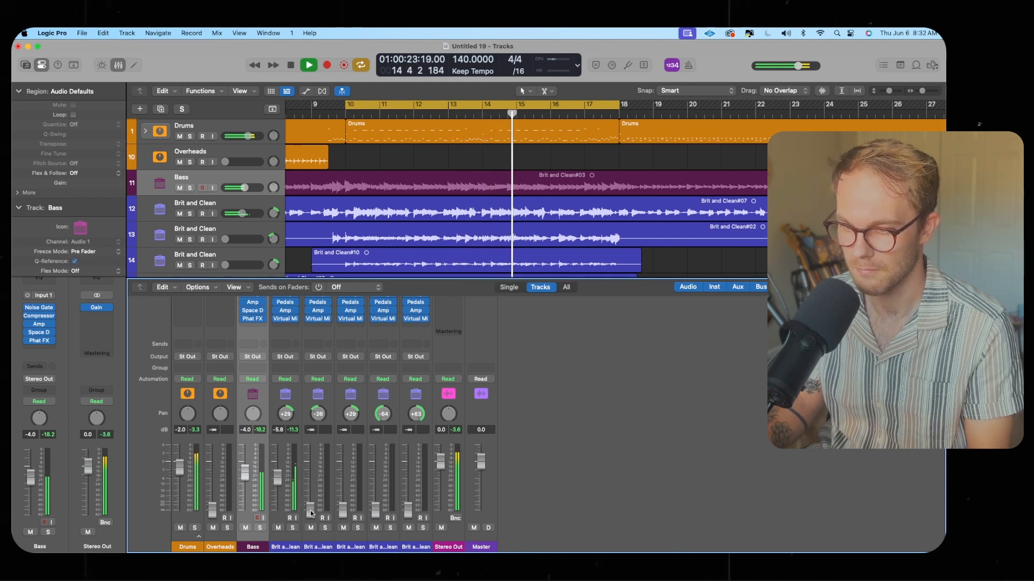
left_click_drag(311, 509, 310, 483)
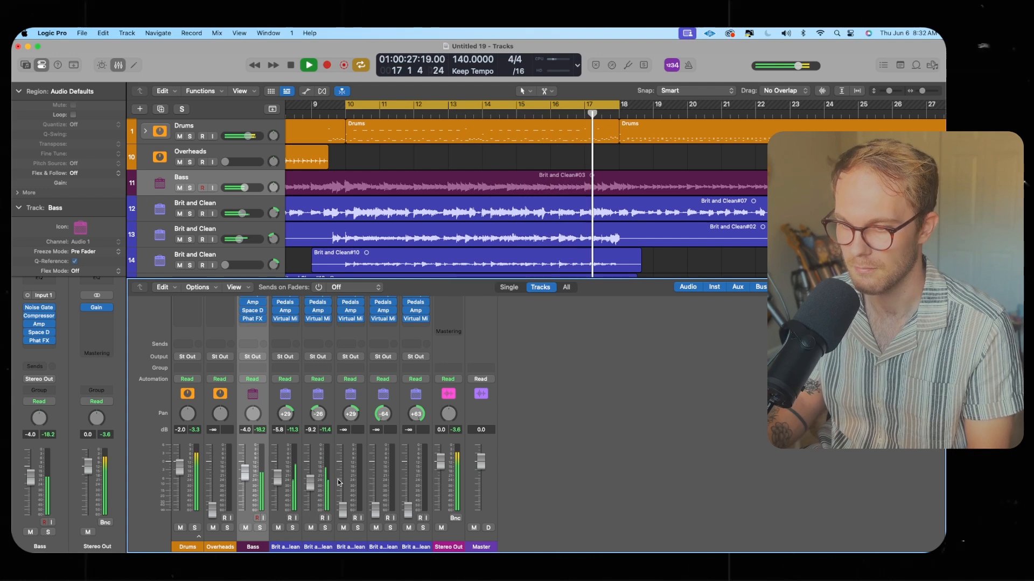
key("space")
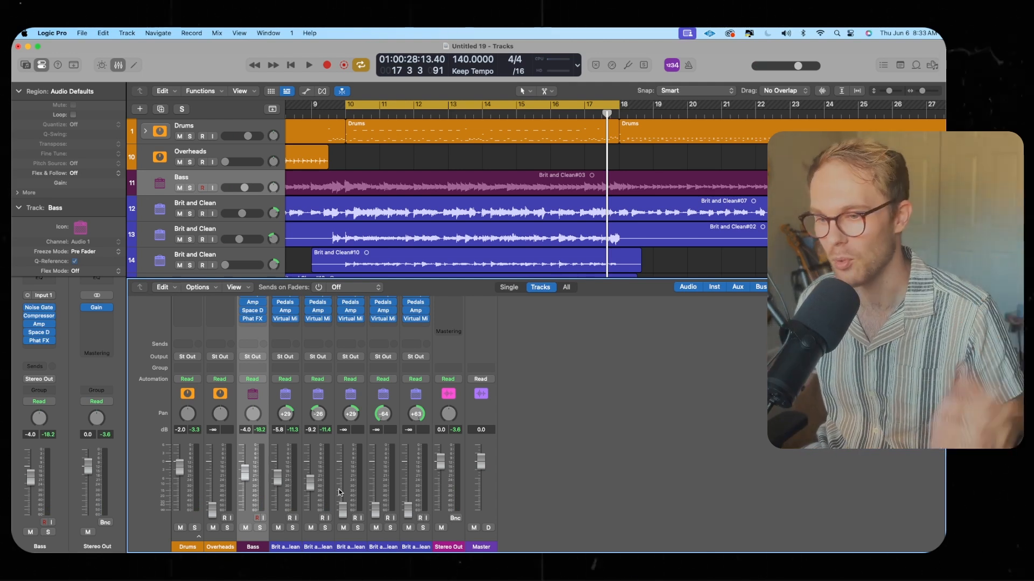
Play the song, set the third Brit and Clean fader to -7.8 dB, and the last two Brit and Clean faders to -12.2 dB
key("space")
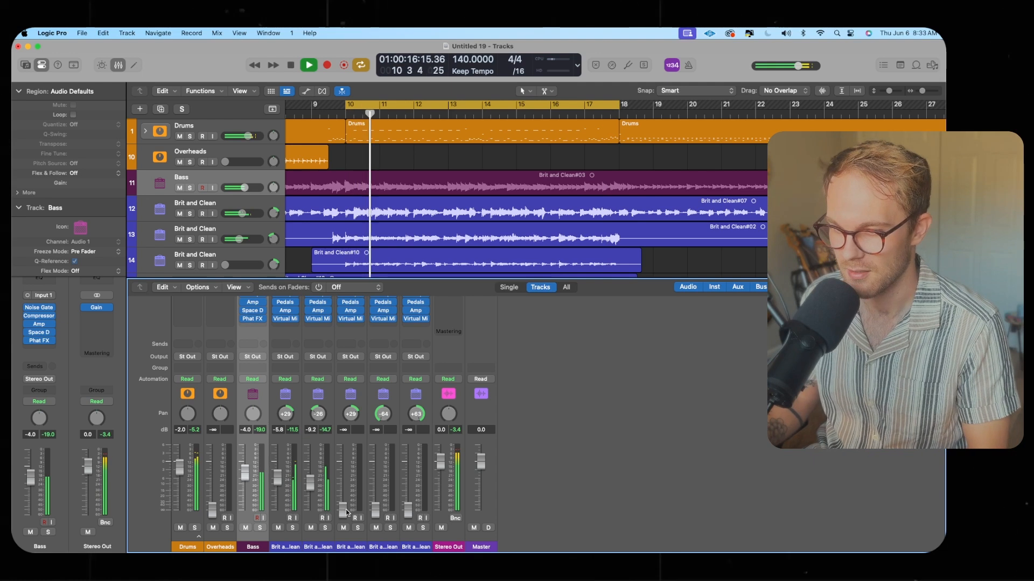
left_click_drag(342, 509, 343, 480)
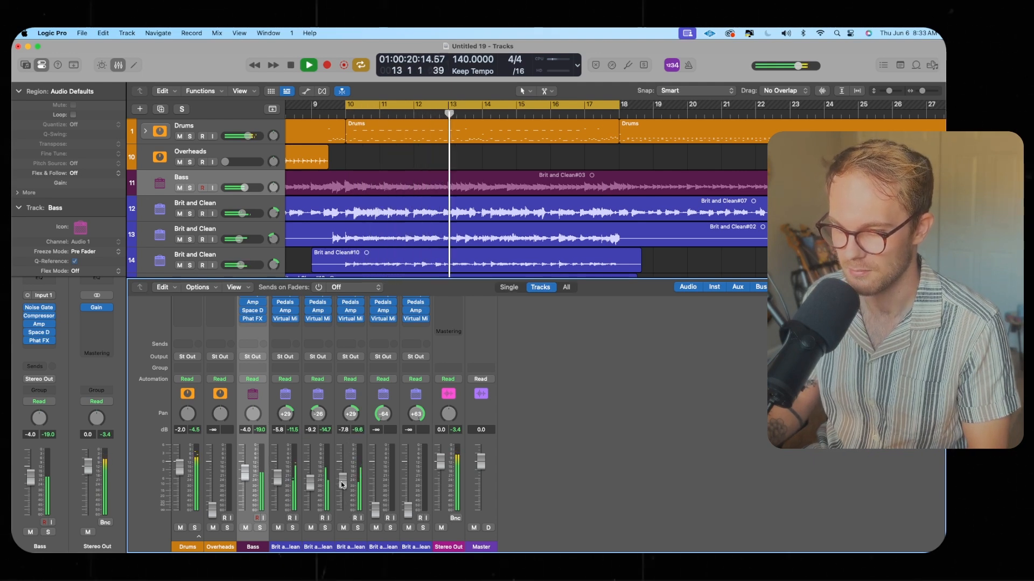
left_click(387, 493)
left_click(419, 496, "shift")
left_click(389, 495, "shift")
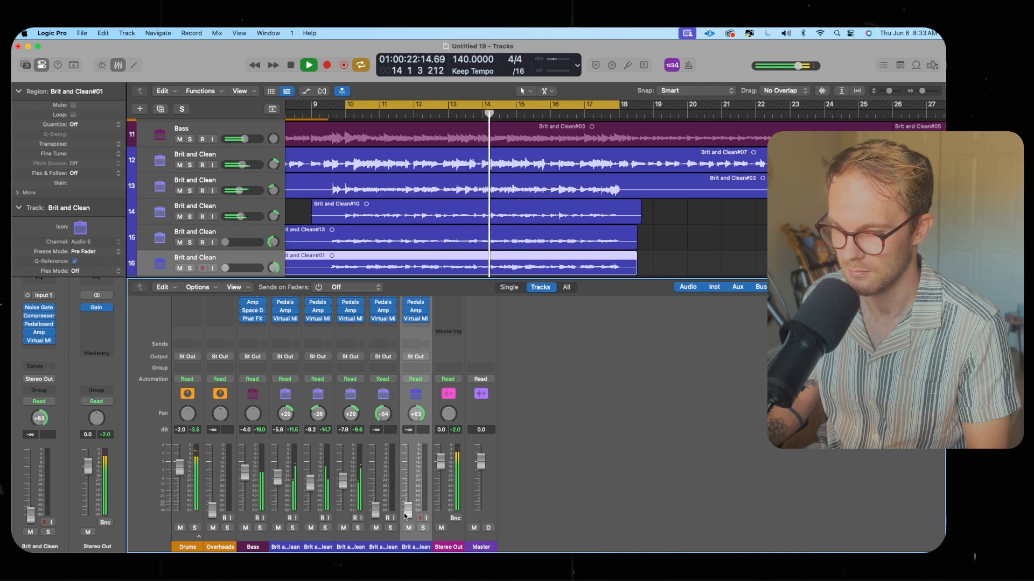
left_click(390, 496, "shift")
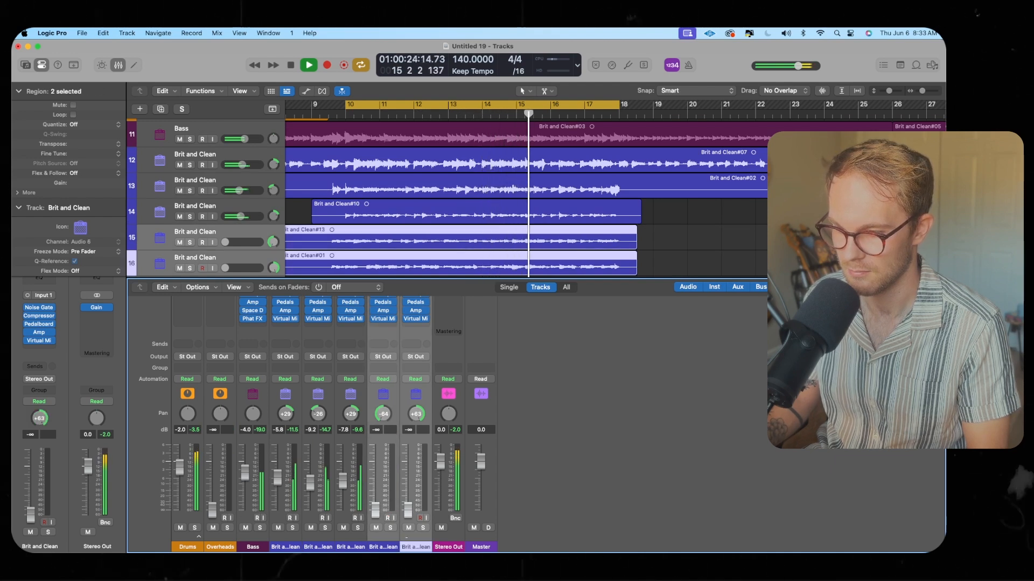
left_click_drag(409, 511, 447, 570)
left_click_drag(407, 491, 407, 492)
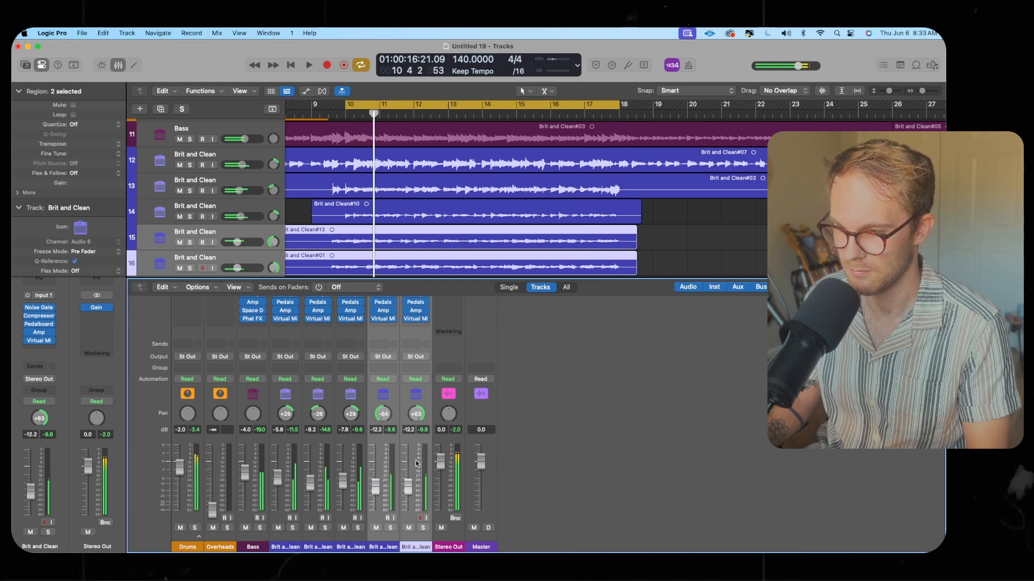
Open the Stereo Out's OAQ plug-in, load its 1. Master Clean preset, and close the plug-in window
key("space")
scroll(412, 461, "up", 5)
scroll(412, 463, "down", 1)
mouse_move(439, 365)
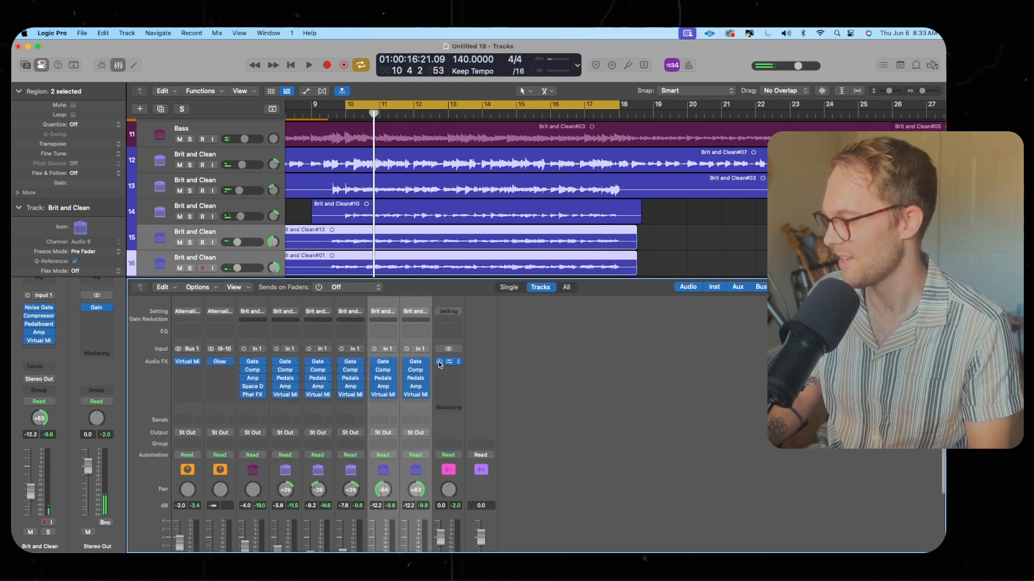
key("space")
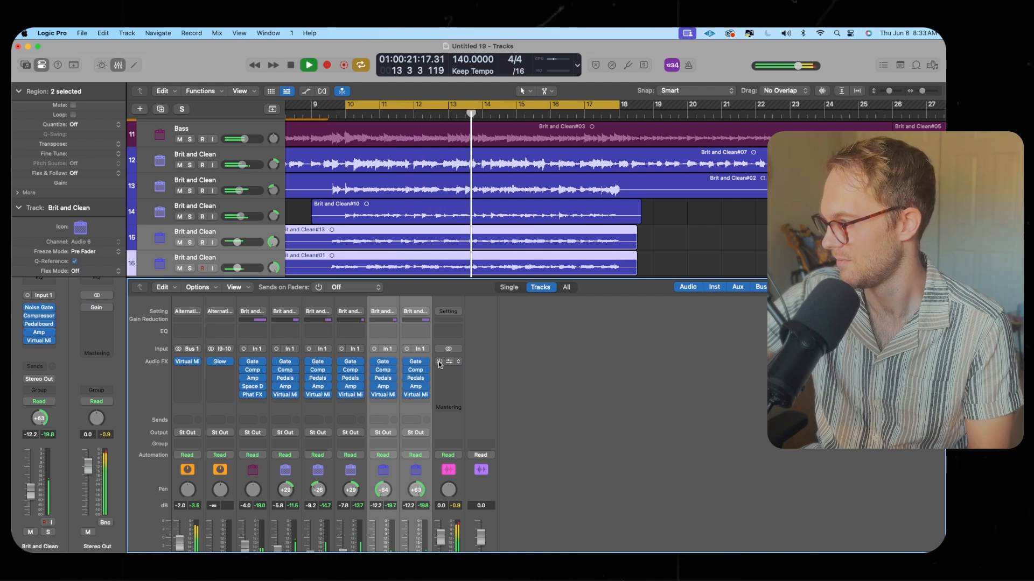
key("space")
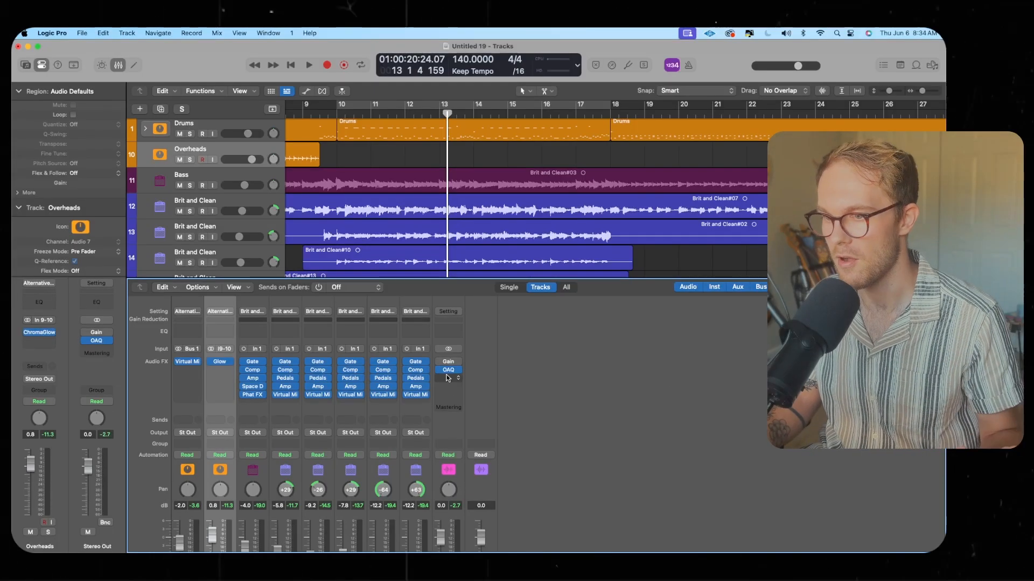
left_click(448, 371)
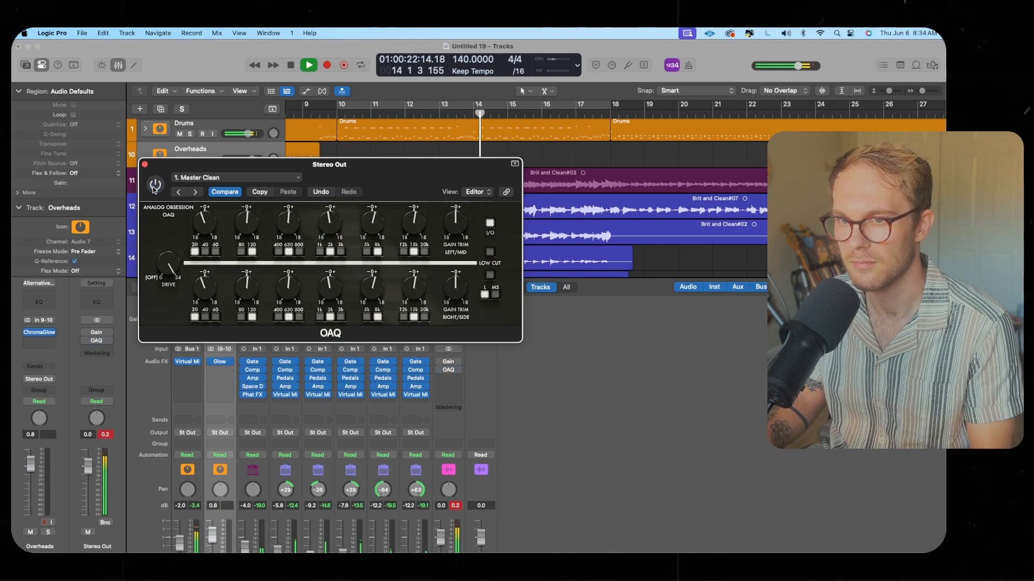
key("space")
left_click(220, 180)
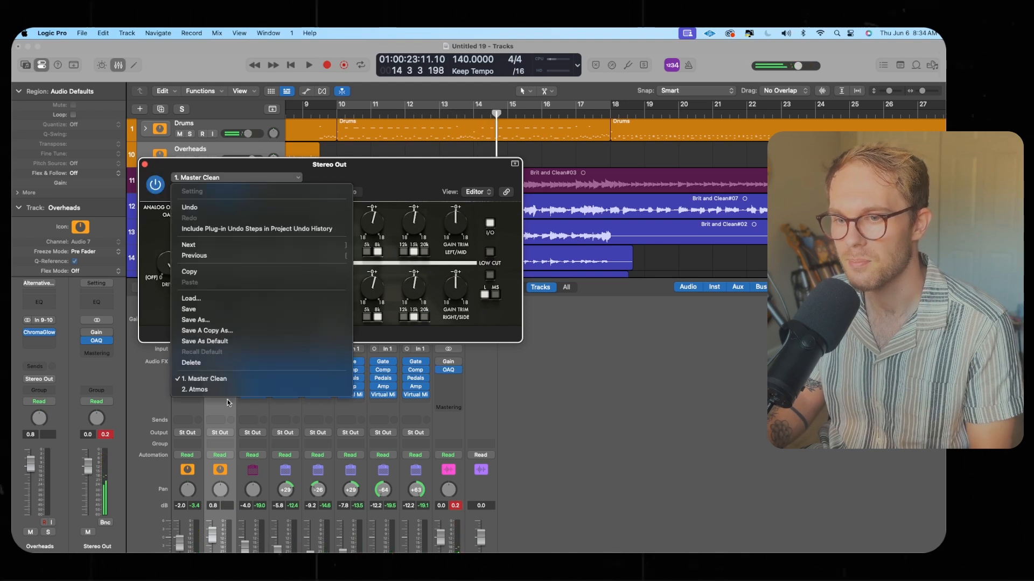
left_click(214, 379)
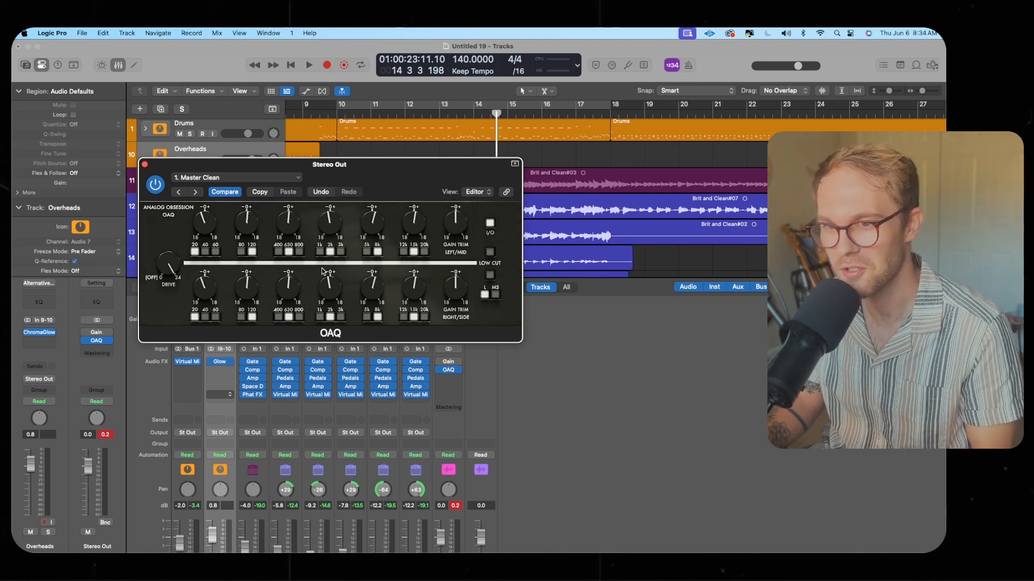
left_click_drag(171, 220, 106, 213)
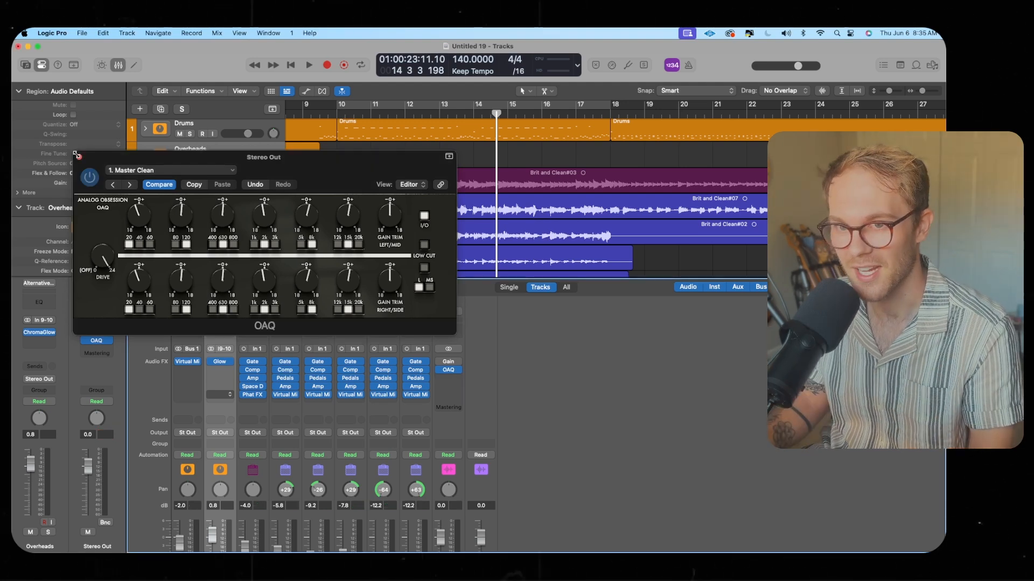
left_click(76, 155)
Insert Plugin Alliance bx_masterdesk on the Stereo Out after OAQ and play the song
left_click(449, 377)
mouse_move(473, 544)
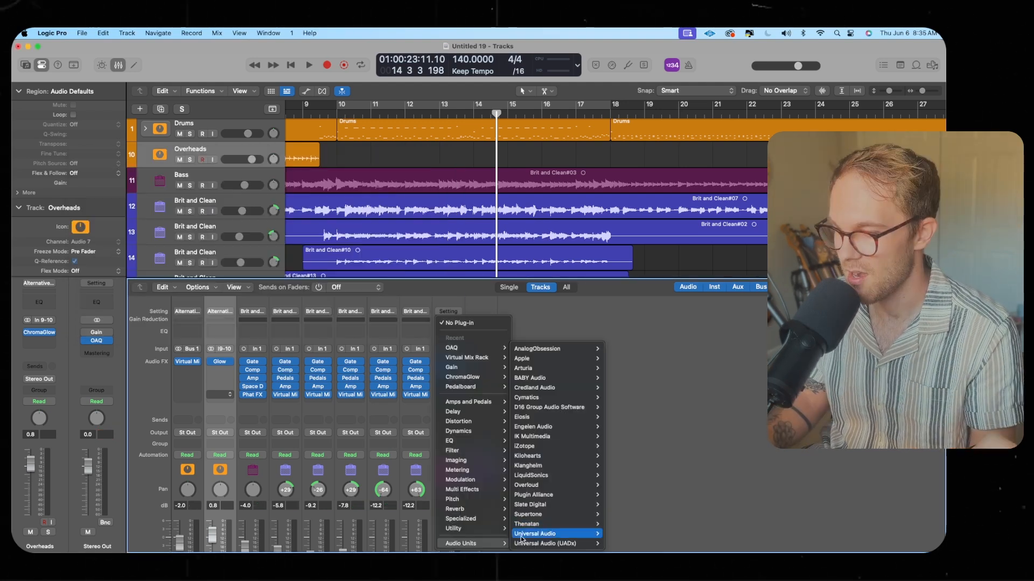
mouse_move(554, 457)
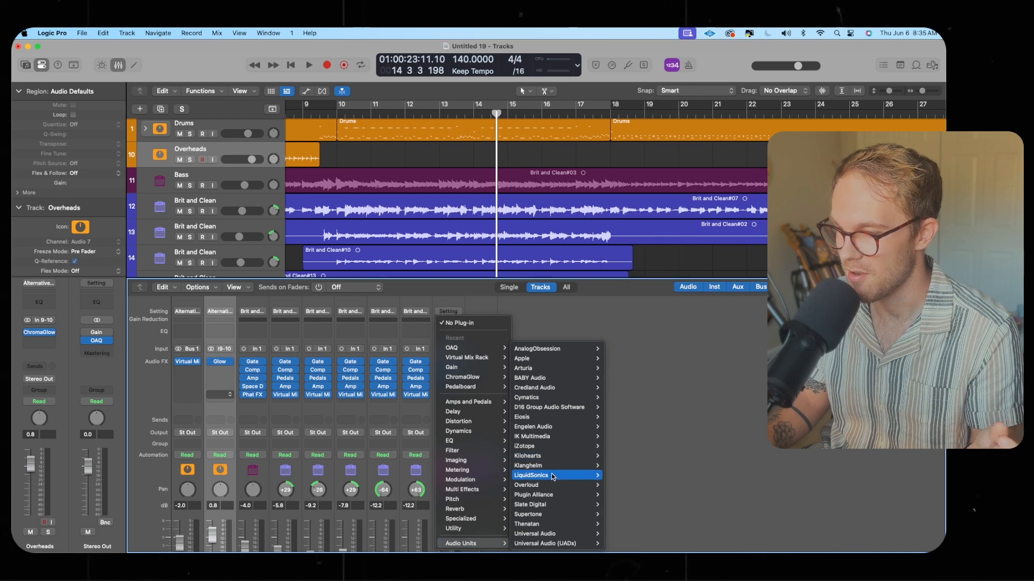
mouse_move(549, 495)
left_click(628, 494)
left_click_drag(292, 131, 346, 109)
key("space")
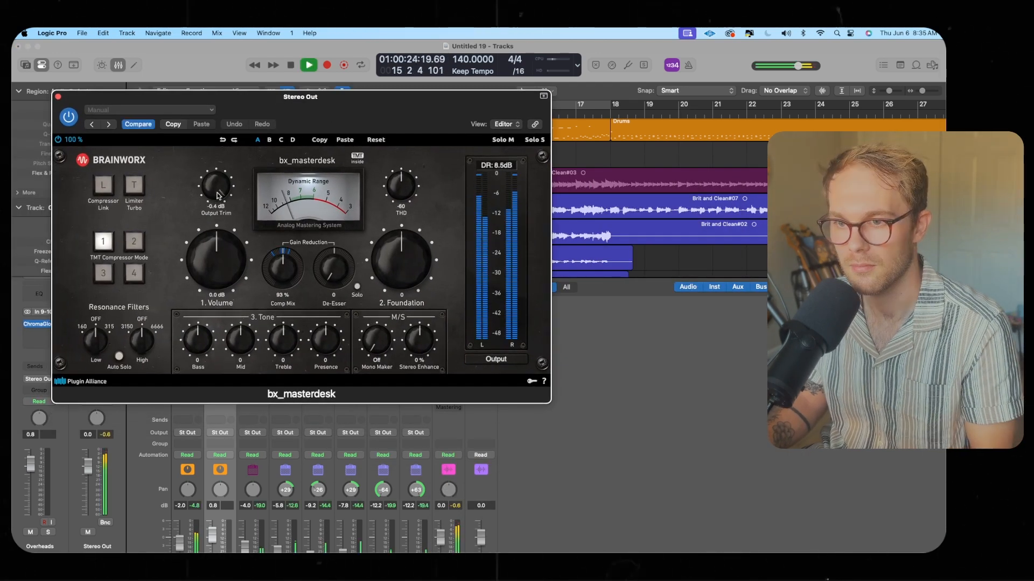
Raise bx_masterdesk's Volume to about 5.7 dB and set De-Esser to 60 with Comp Mix at 91%
left_click_drag(235, 253, 235, 231)
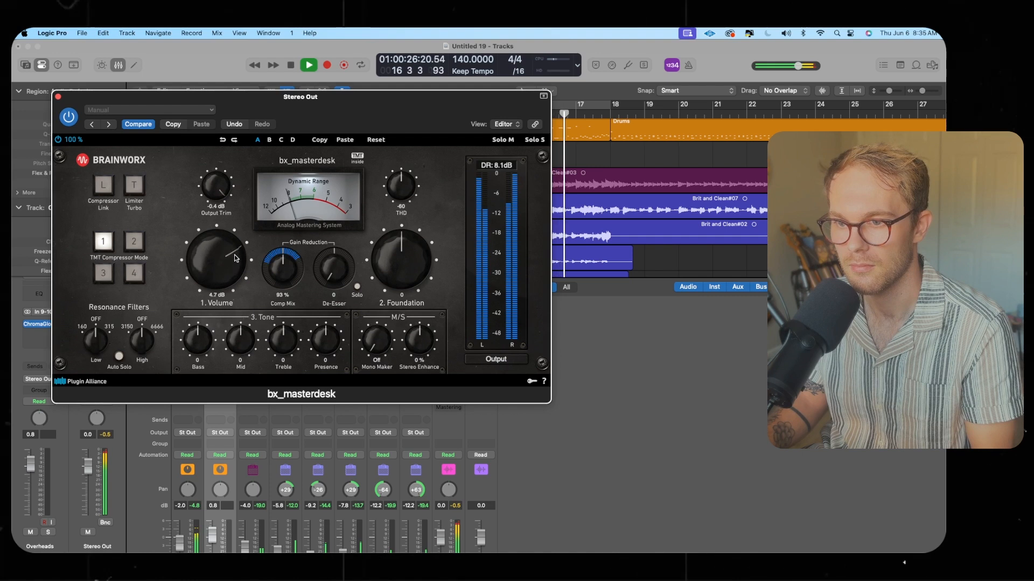
left_click_drag(277, 264, 345, 171)
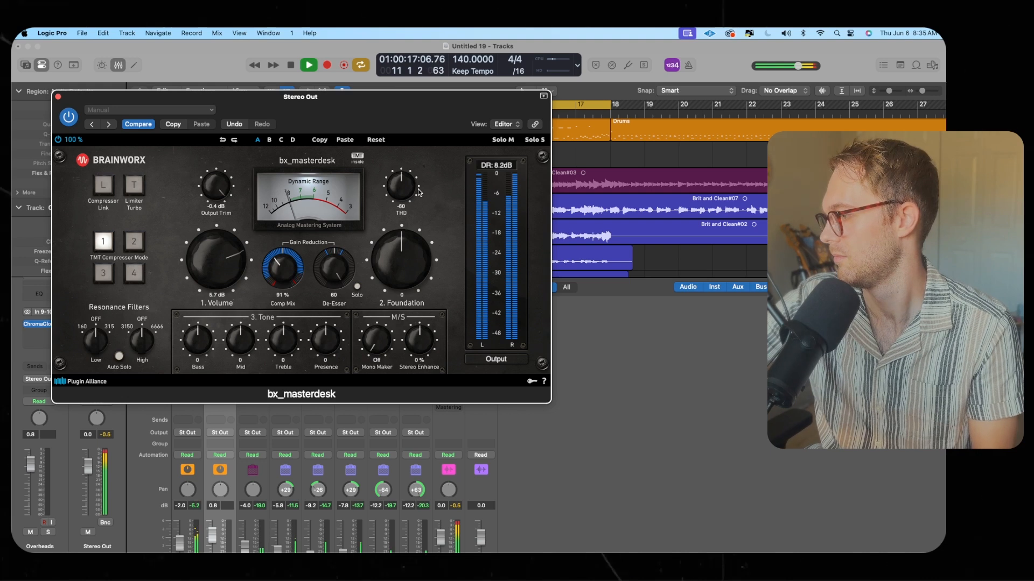
Set bx_masterdesk's THD to -40 and Foundation to -6, and enable Auto Solo
left_click_drag(414, 190, 417, 138)
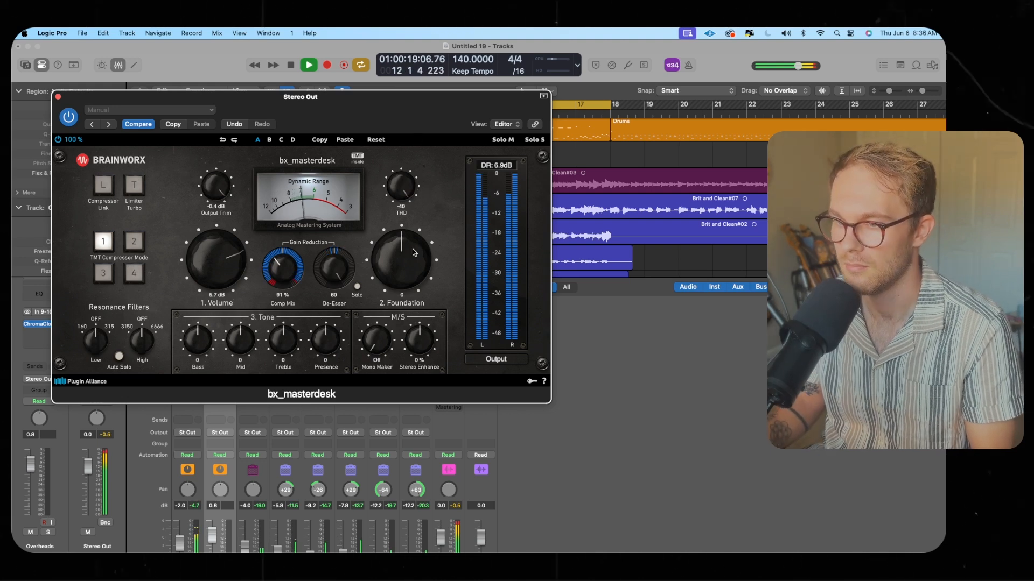
left_click_drag(414, 249, 414, 260)
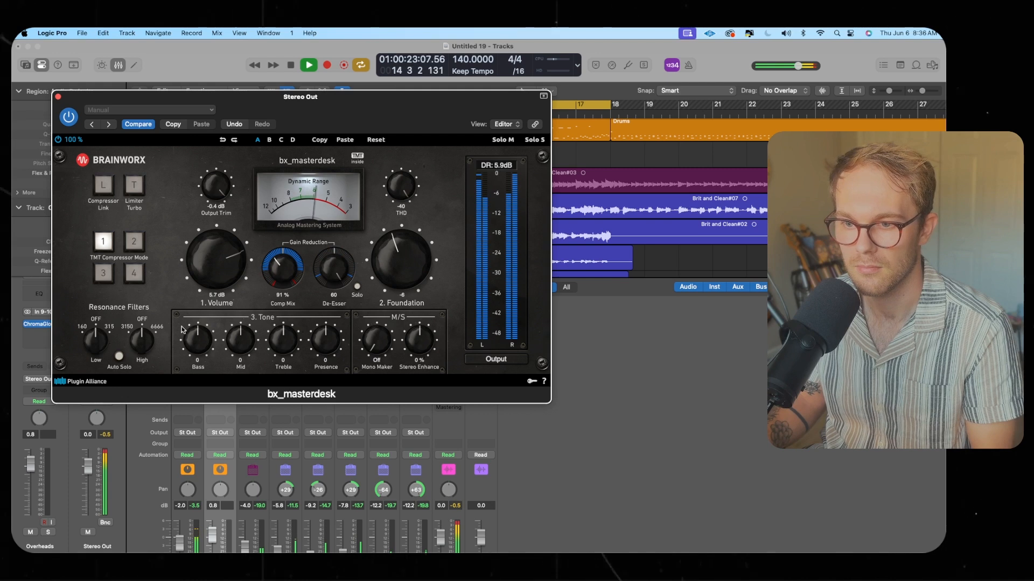
left_click(119, 356)
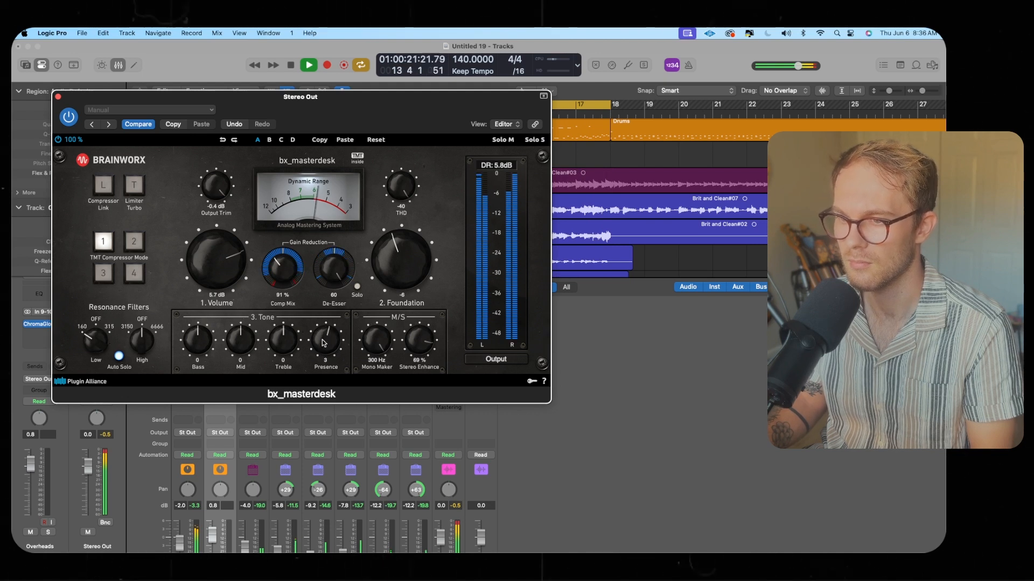
Stop playback, close the bx_masterdesk window, turn off cycle, and hide the mixer
key("space")
left_click(58, 97)
key("c")
scroll(477, 215, "down", 8)
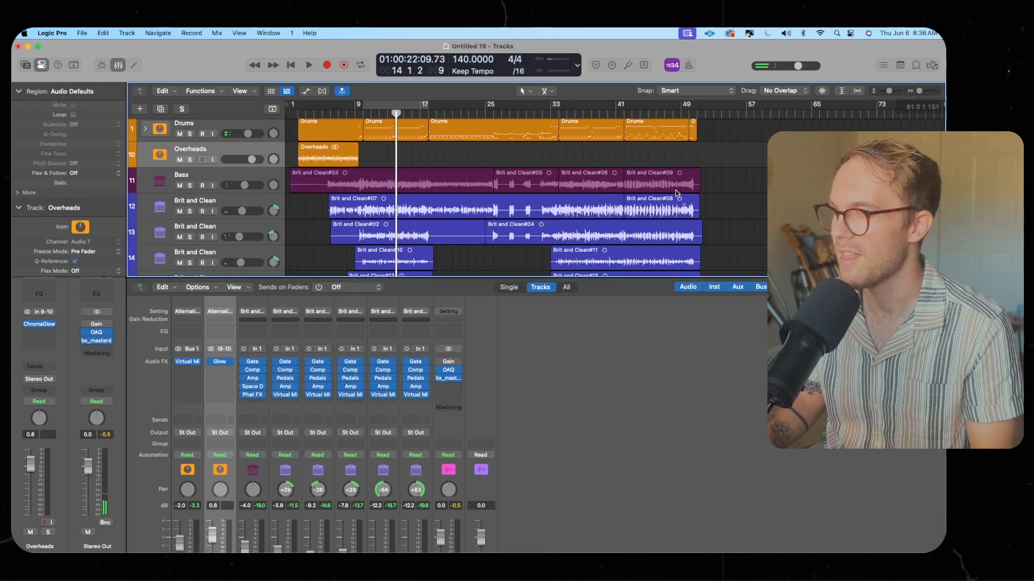
left_click(120, 66)
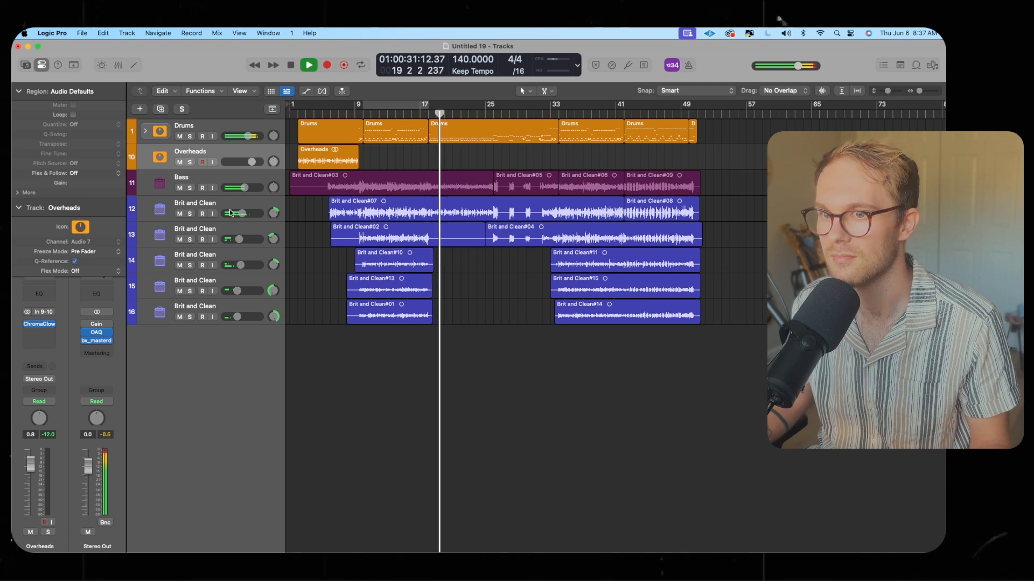
Nudge the first Brit and Clean and Bass track volumes, and briefly expand and collapse the Drums track stack
left_click_drag(230, 213, 229, 213)
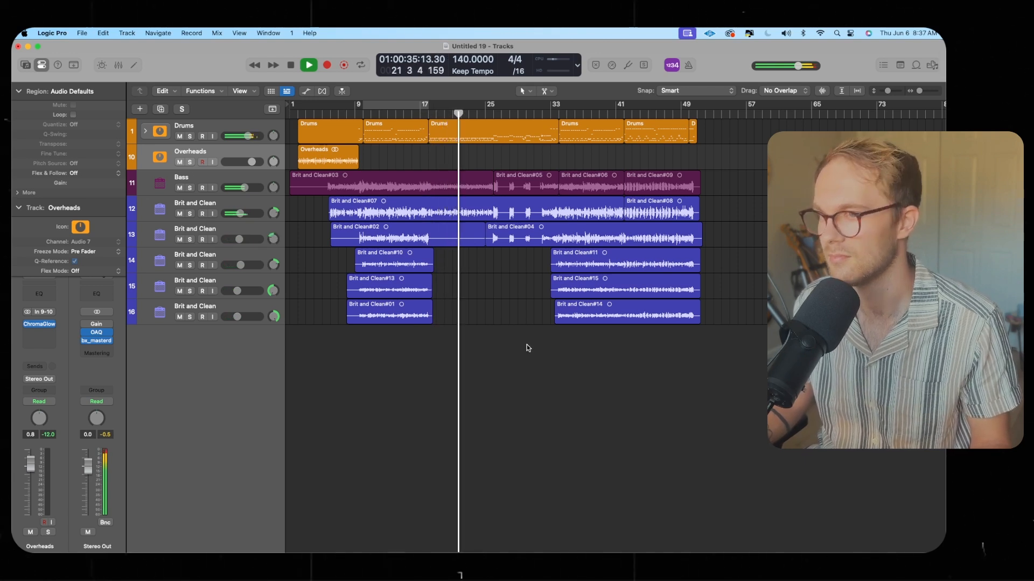
left_click_drag(243, 188, 244, 187)
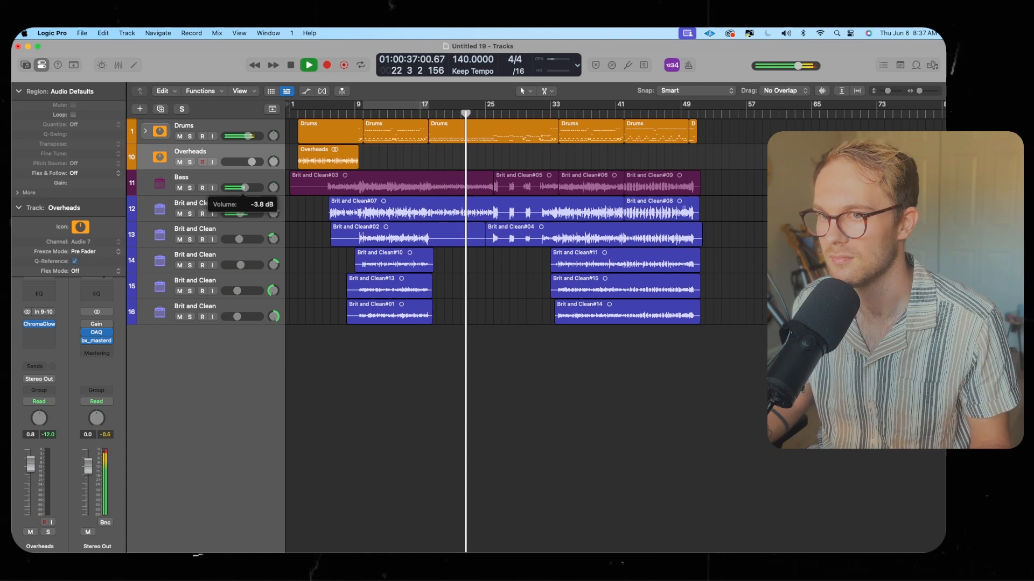
left_click(244, 187)
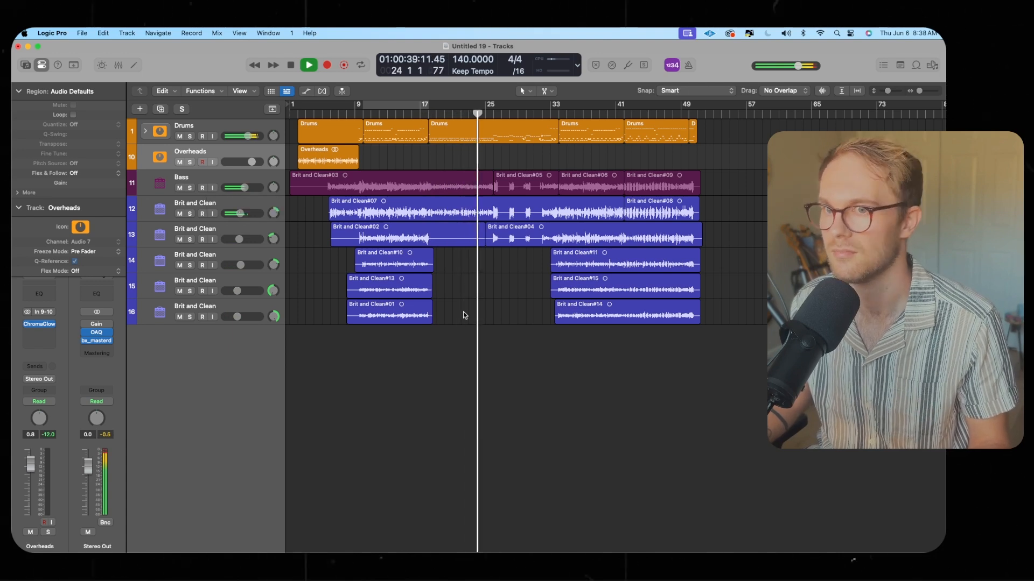
left_click(146, 132)
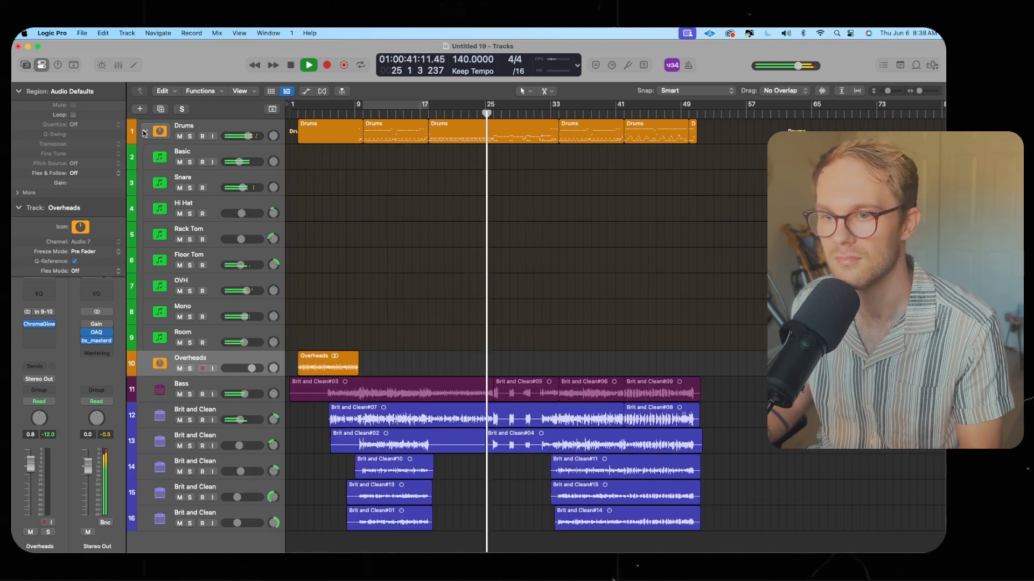
left_click(146, 131)
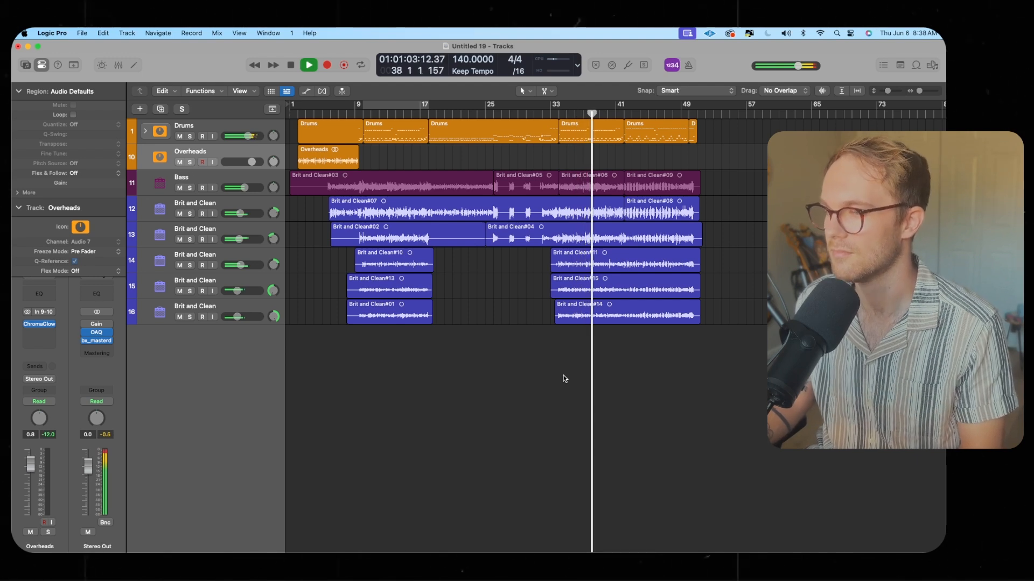
Stop playback at the end of the song
mouse_move(663, 552)
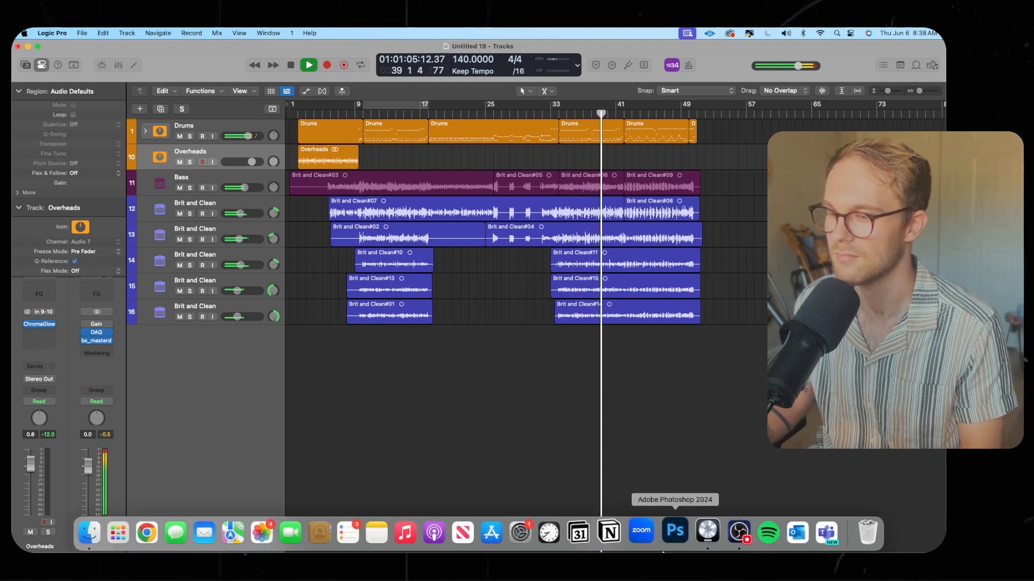
left_click(736, 534)
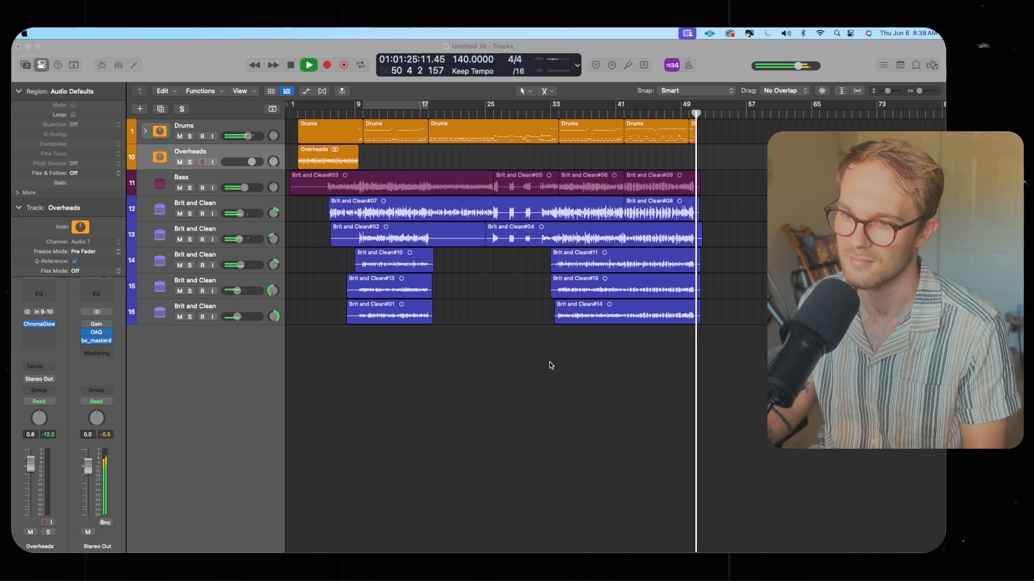
key("space")
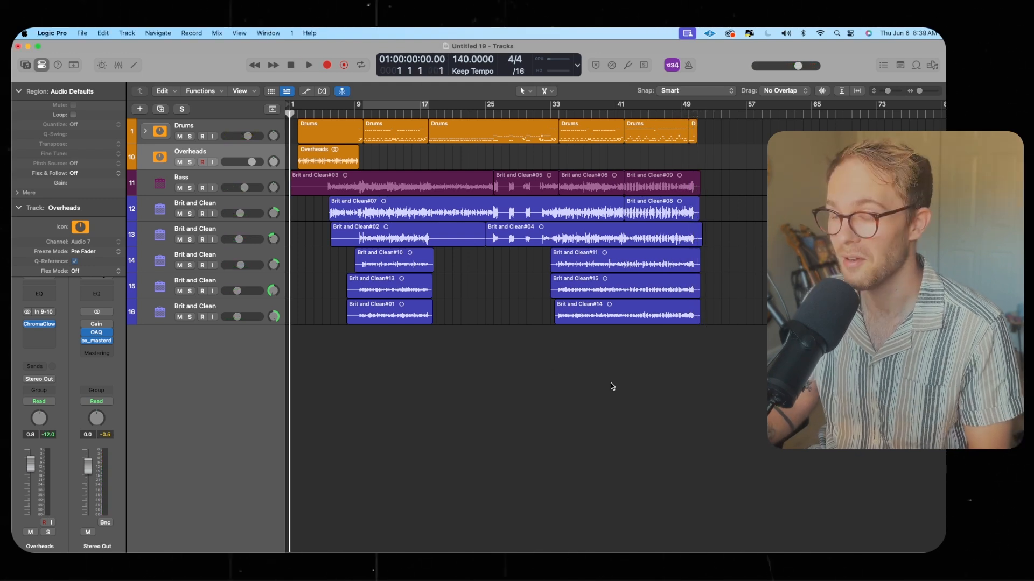